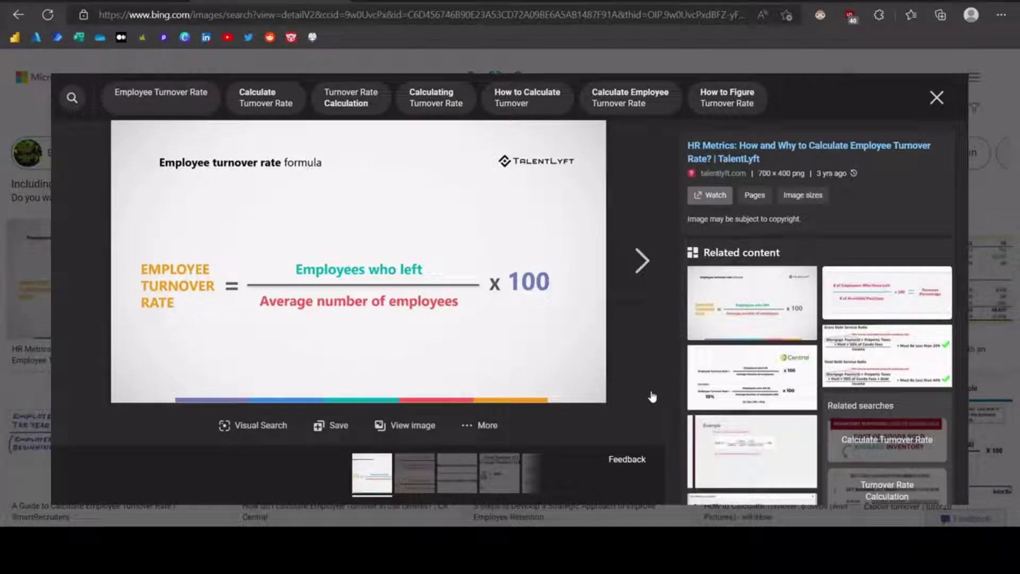
# Look over the top rows of the emp_data table, then switch to SQL Server Management Studio.
pyautogui.moveTo(293, 189)
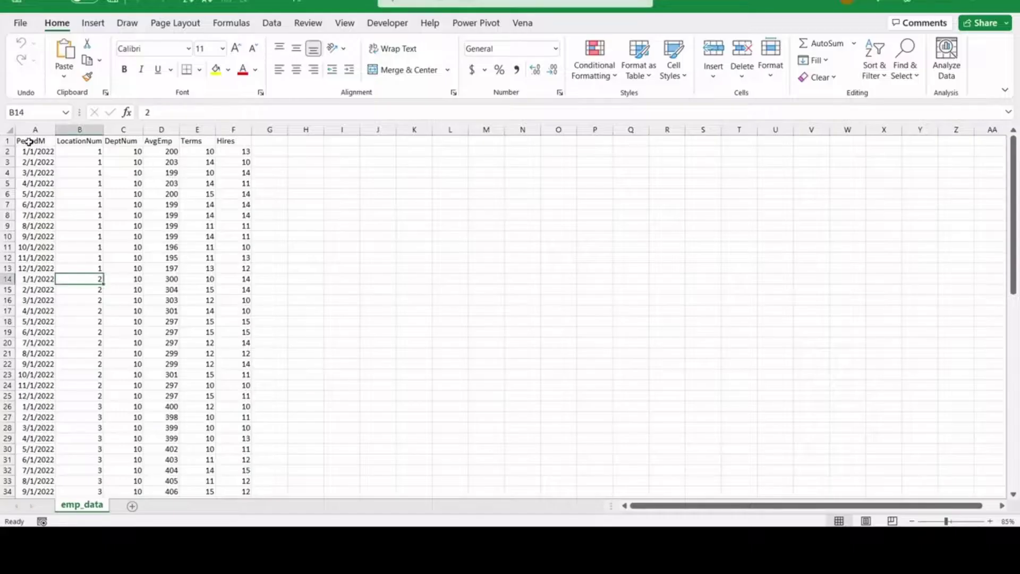
pyautogui.moveTo(29, 141); pyautogui.dragTo(239, 330)
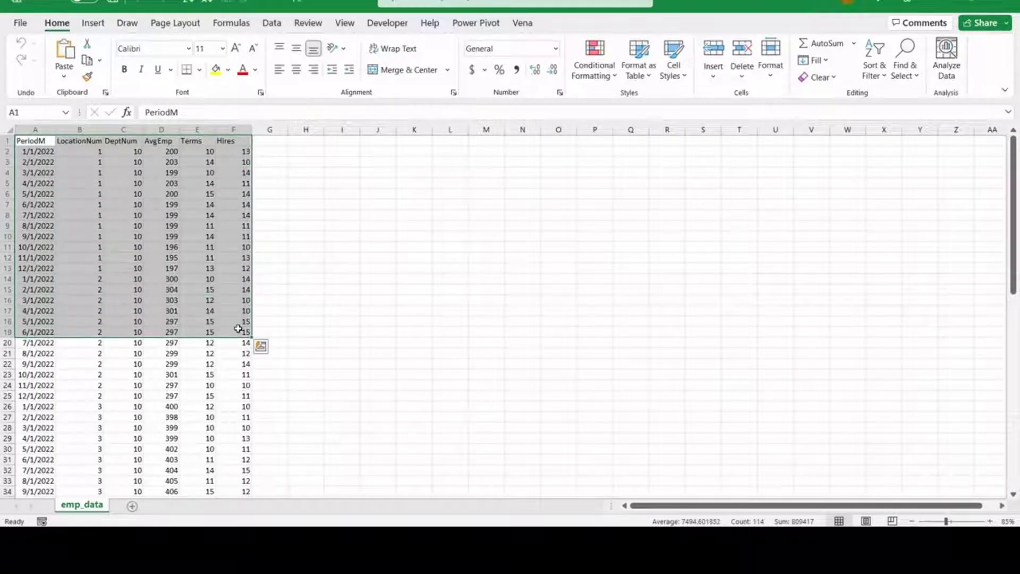
pyautogui.click(241, 313)
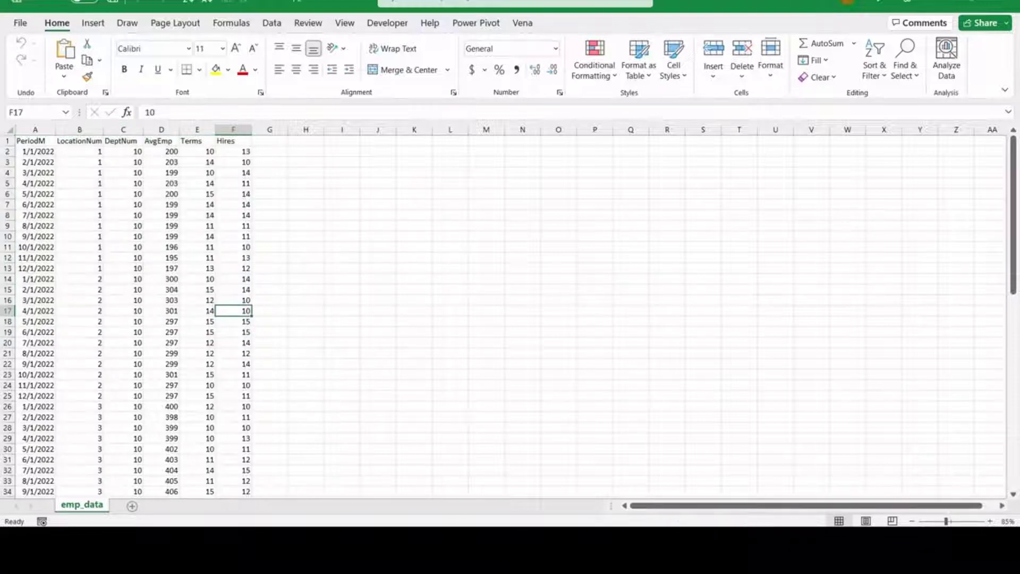
pyautogui.hotkey('alt', 'Tab')
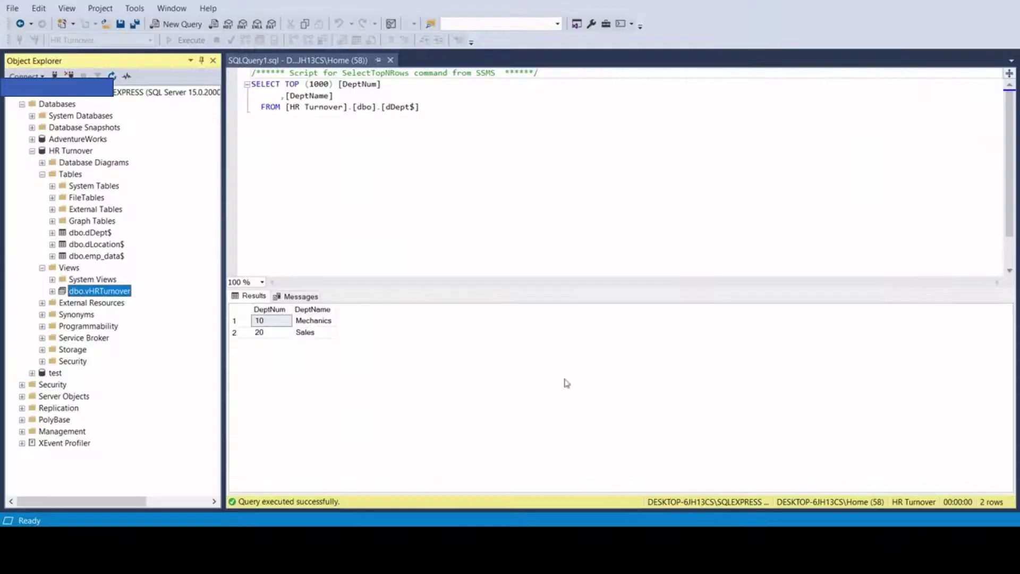
pyautogui.click(90, 233)
pyautogui.click(92, 245)
pyautogui.click(94, 257)
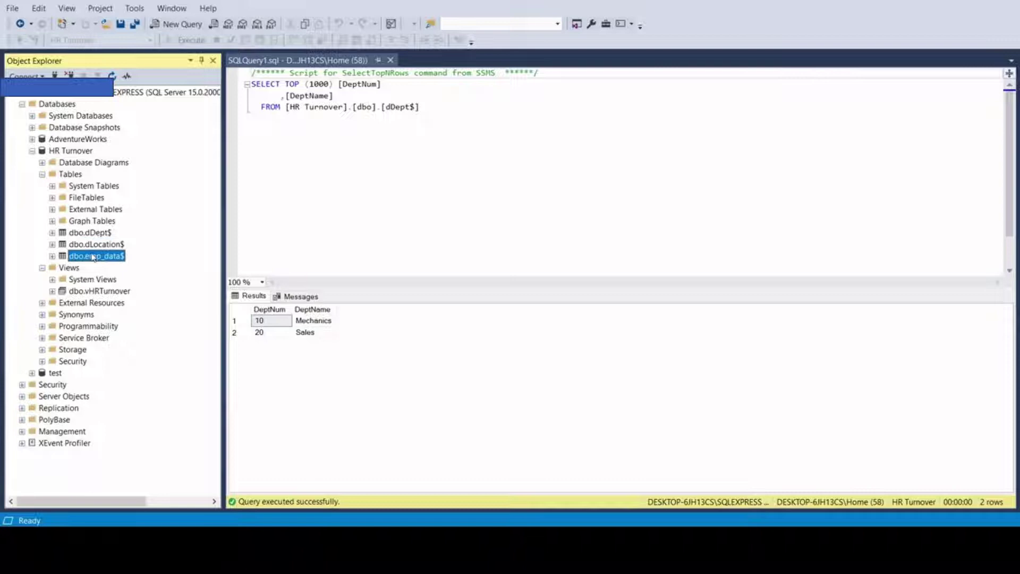
pyautogui.click(99, 292)
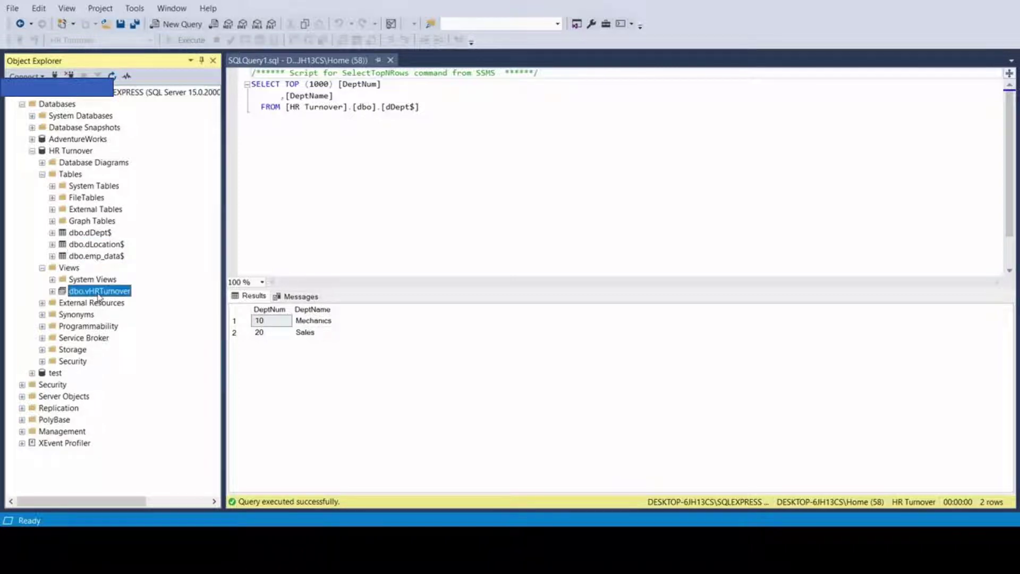
pyautogui.click(97, 235)
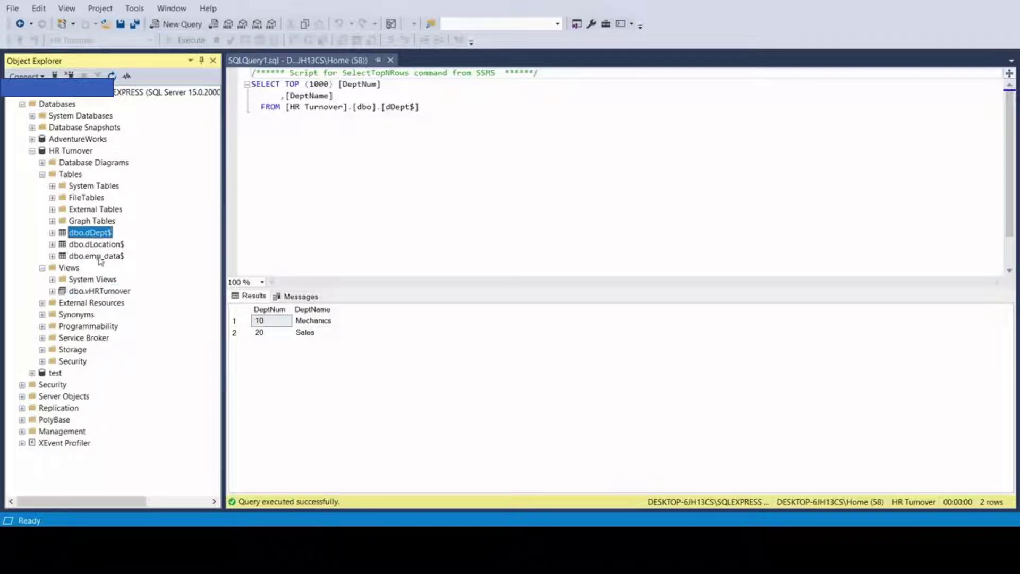
pyautogui.click(100, 257)
pyautogui.click(99, 244)
pyautogui.click(101, 290)
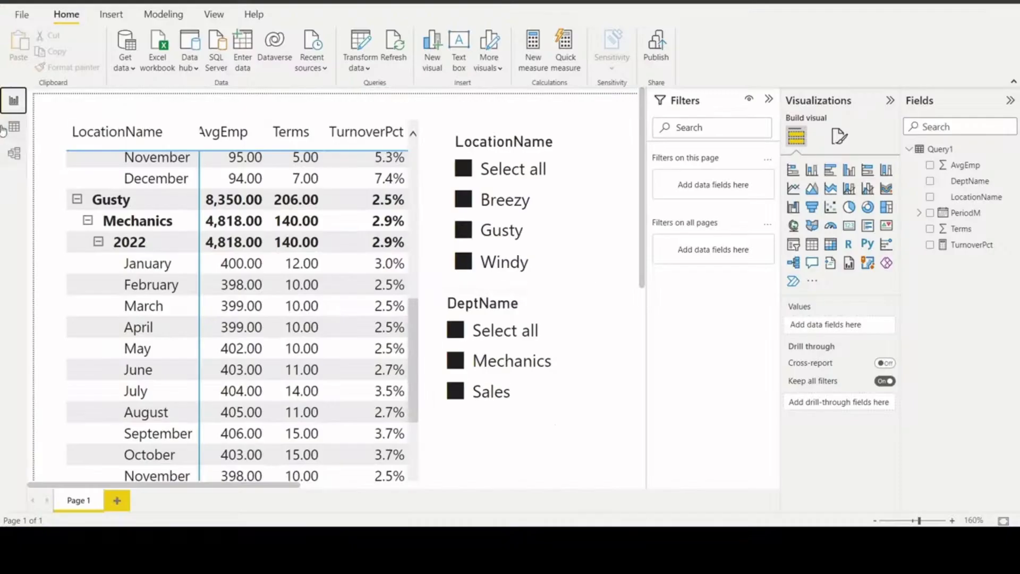
# Browse the Query1 rows in Data view, return to the report, then switch to the Excel emp_data workbook.
pyautogui.click(14, 127)
pyautogui.scroll(-10, 251, 230)
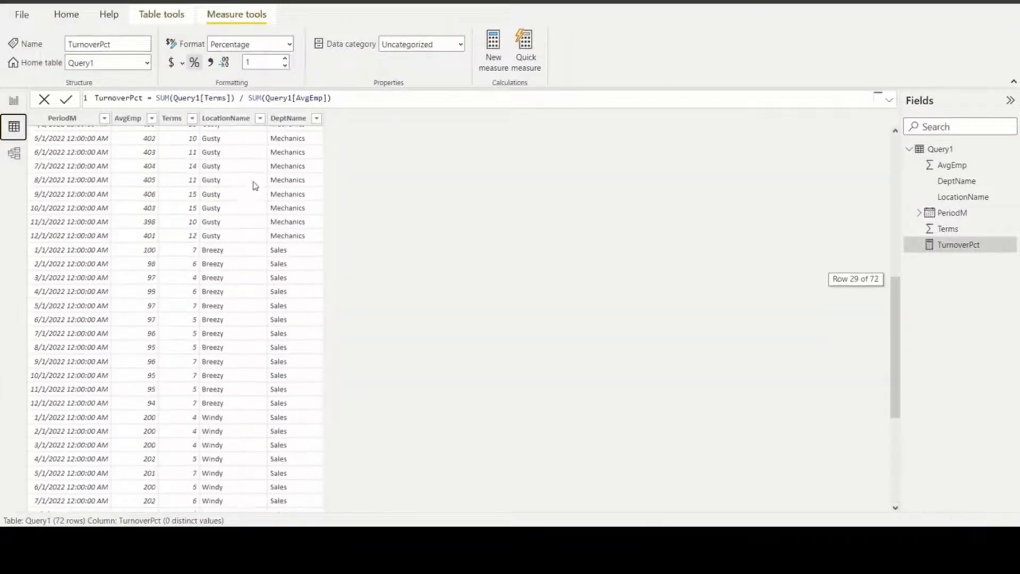
pyautogui.scroll(10, 254, 181)
pyautogui.scroll(-1, 264, 209)
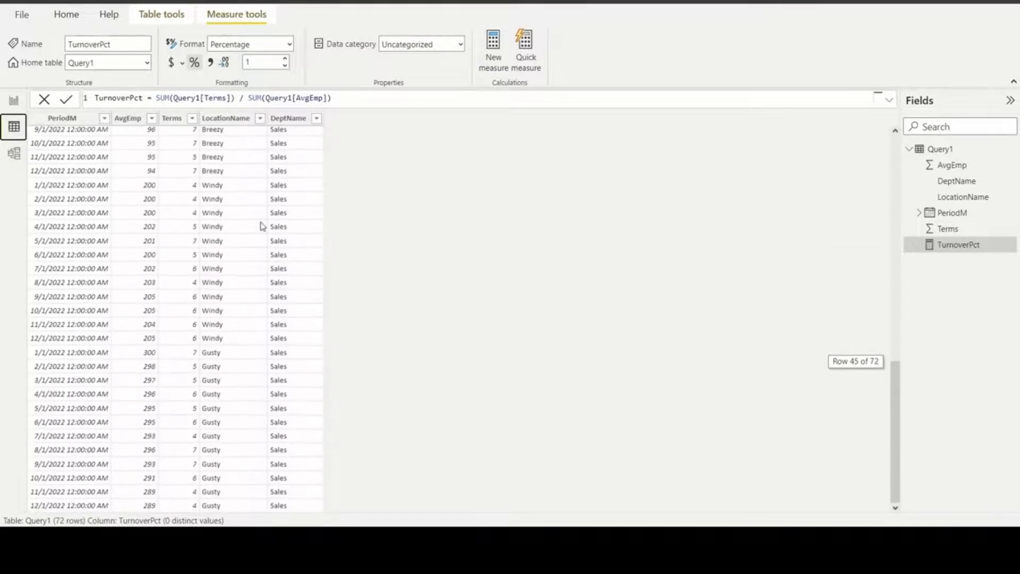
pyautogui.click(14, 99)
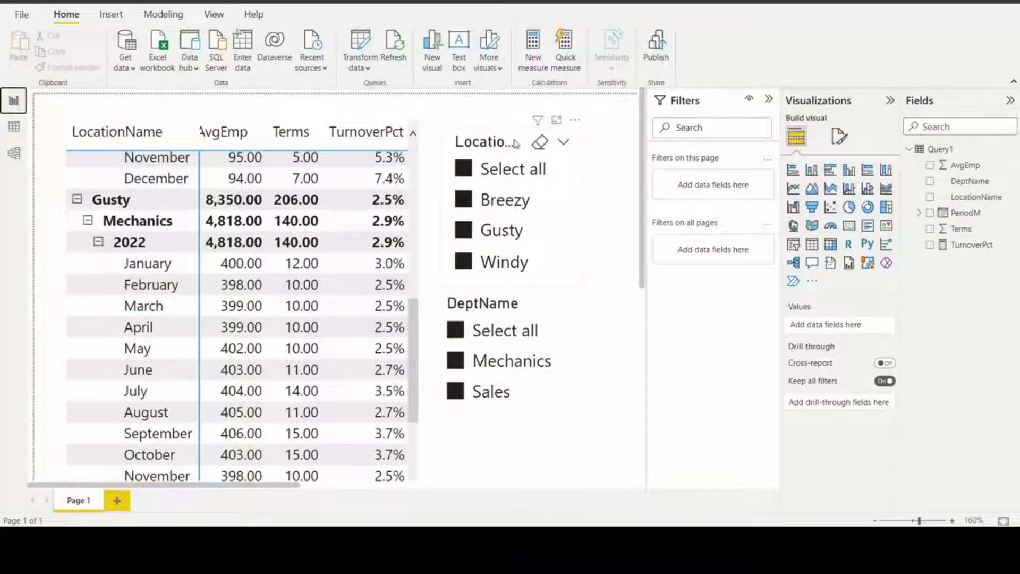
pyautogui.click(623, 365)
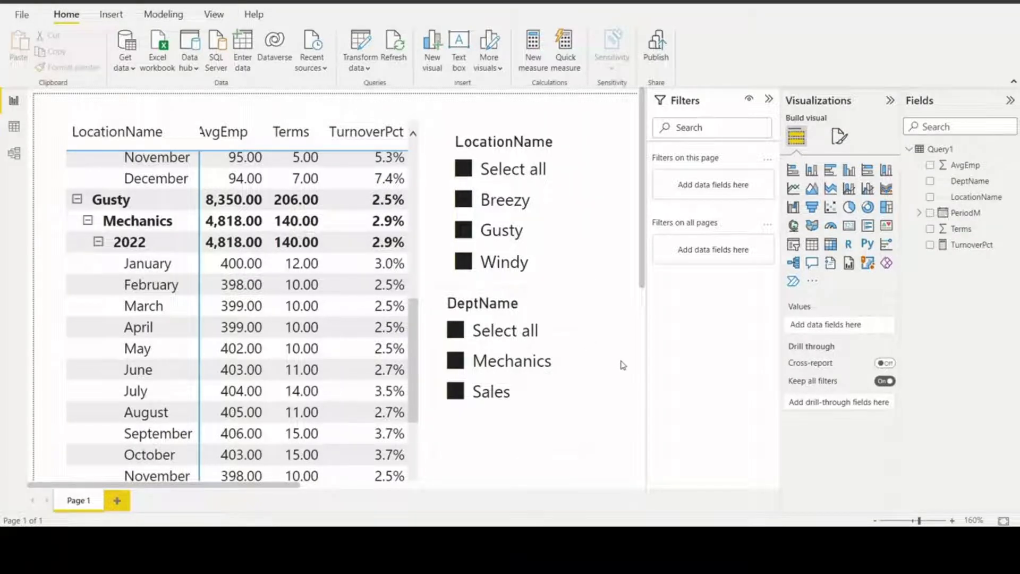
pyautogui.hotkey('alt', 'Tab')
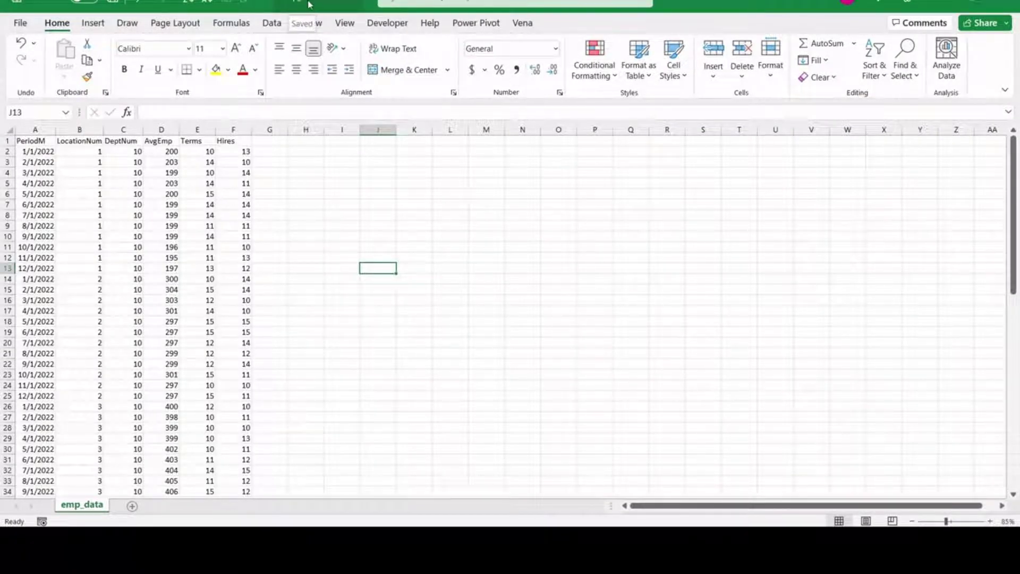
# Inspect row 2's PeriodM, LocationNum, DeptNum, AvgEmp, Terms and Hires values, cancelling a stray entry.
pyautogui.click(47, 151)
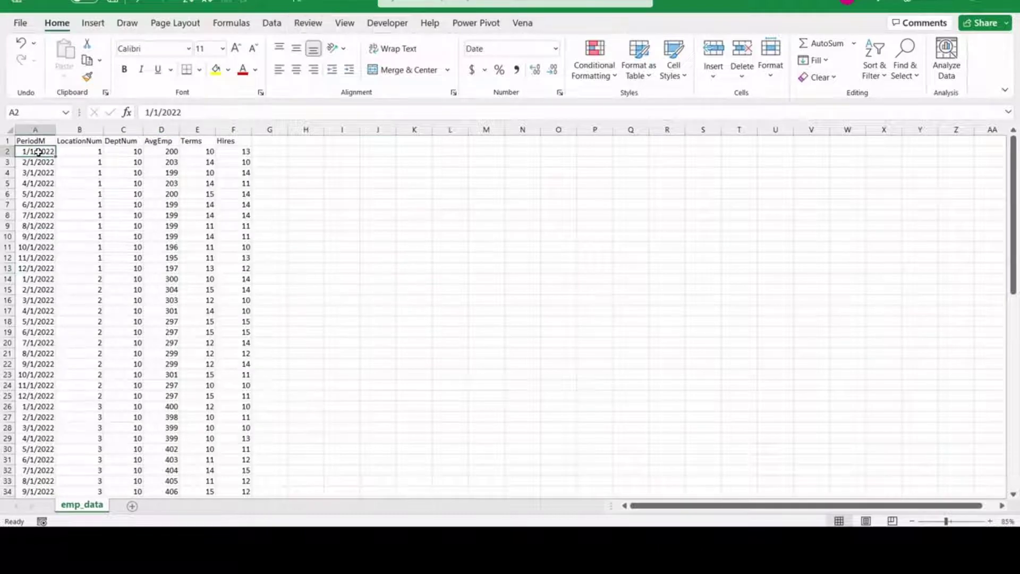
pyautogui.moveTo(48, 152); pyautogui.dragTo(244, 152)
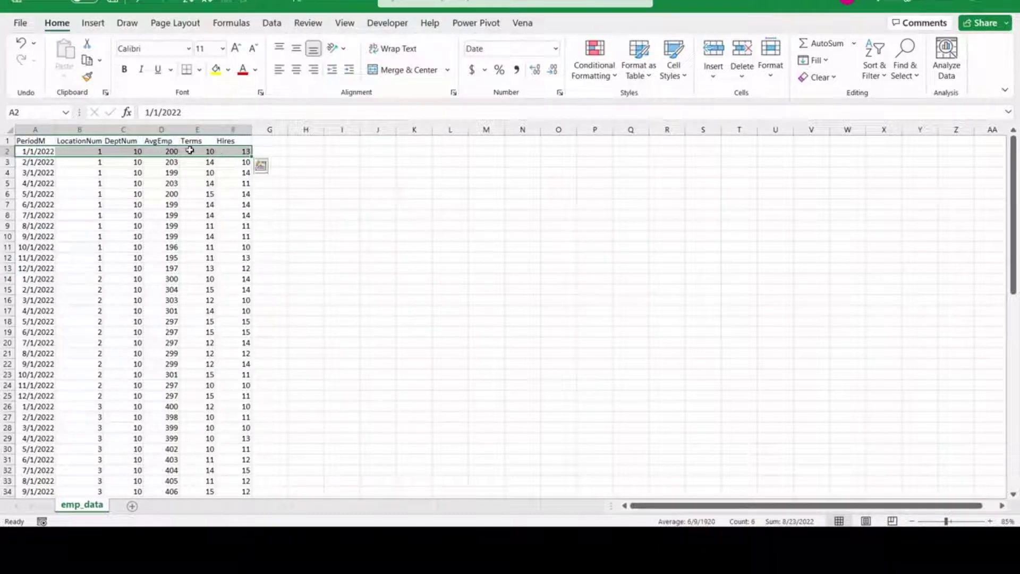
pyautogui.click(102, 152)
pyautogui.click(126, 152)
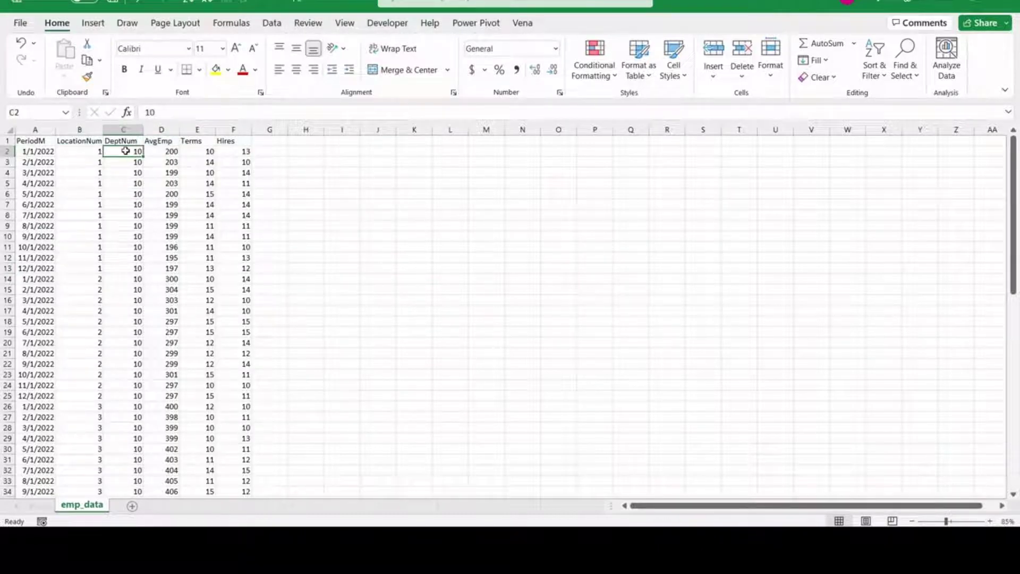
pyautogui.click(161, 149)
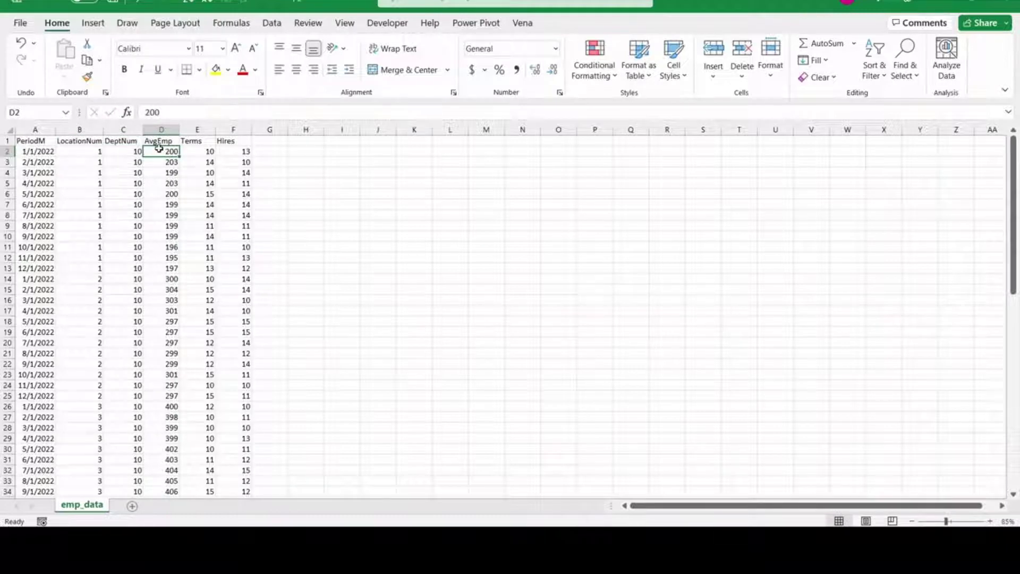
pyautogui.click(199, 152)
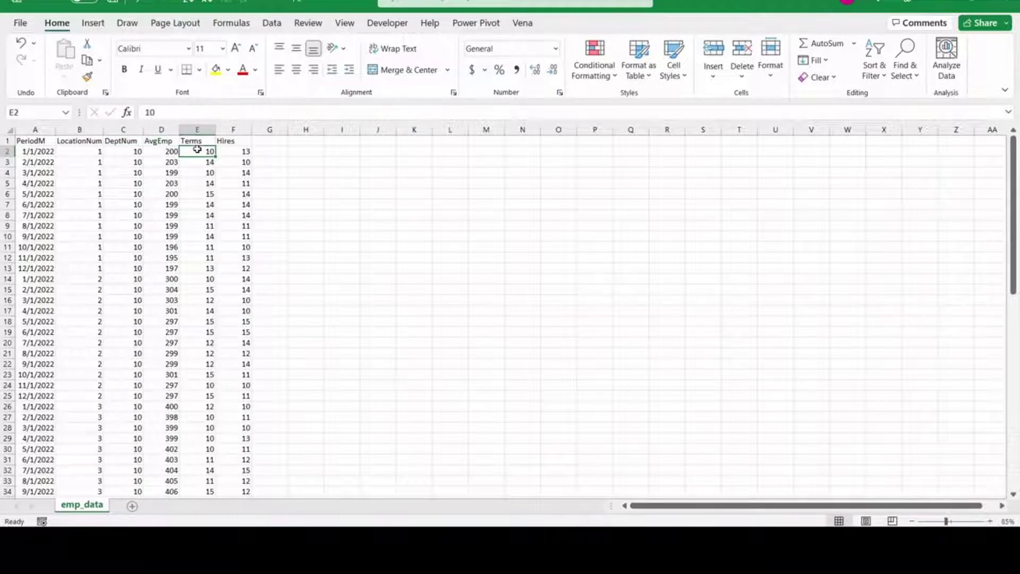
pyautogui.click(241, 153)
pyautogui.write("'")
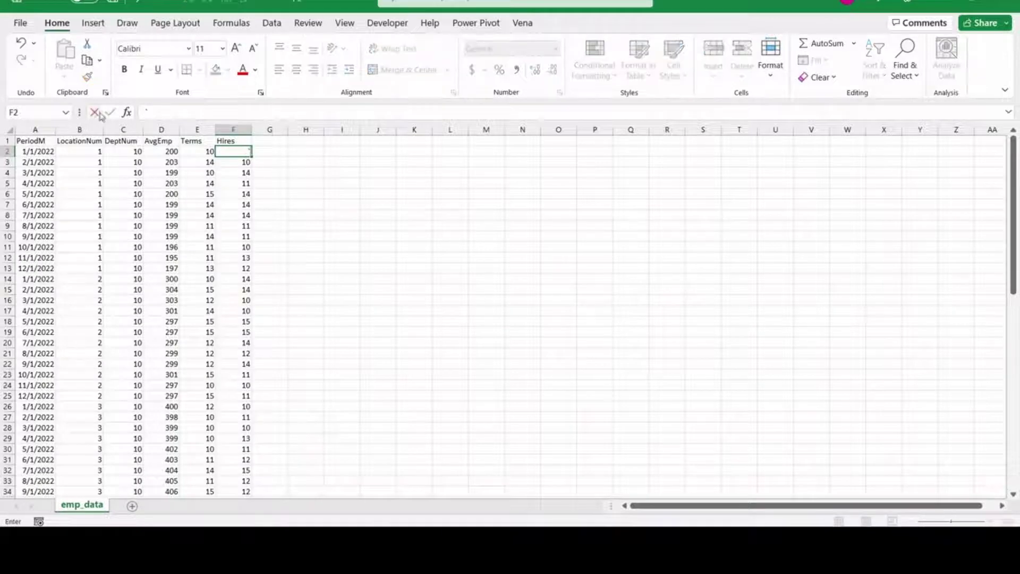
pyautogui.press('Escape')
# Check the location 3 and department 20 rows, then snap the workbook into the top-left corner.
pyautogui.scroll(-4, 86, 189)
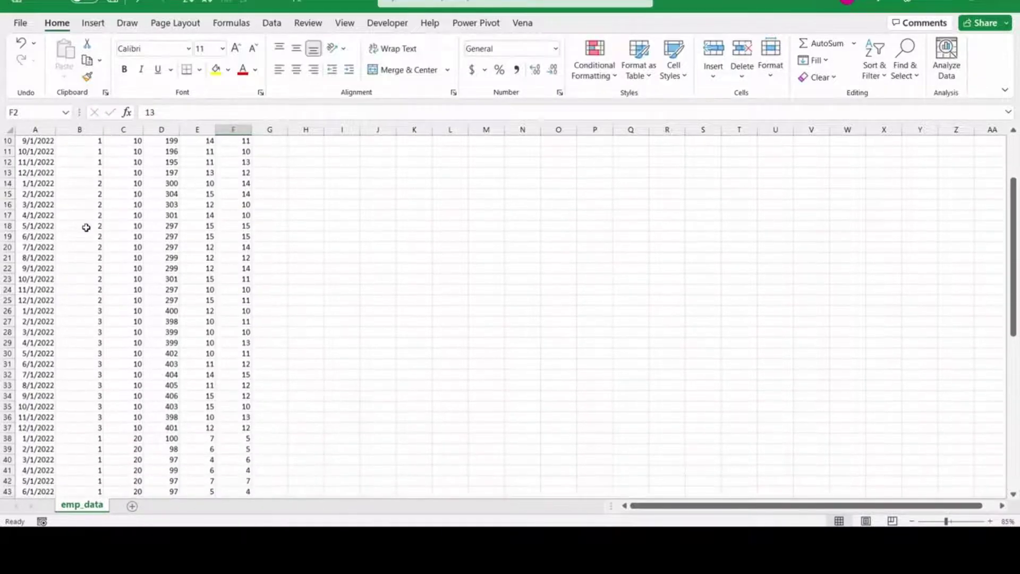
pyautogui.click(86, 310)
pyautogui.scroll(4, 94, 292)
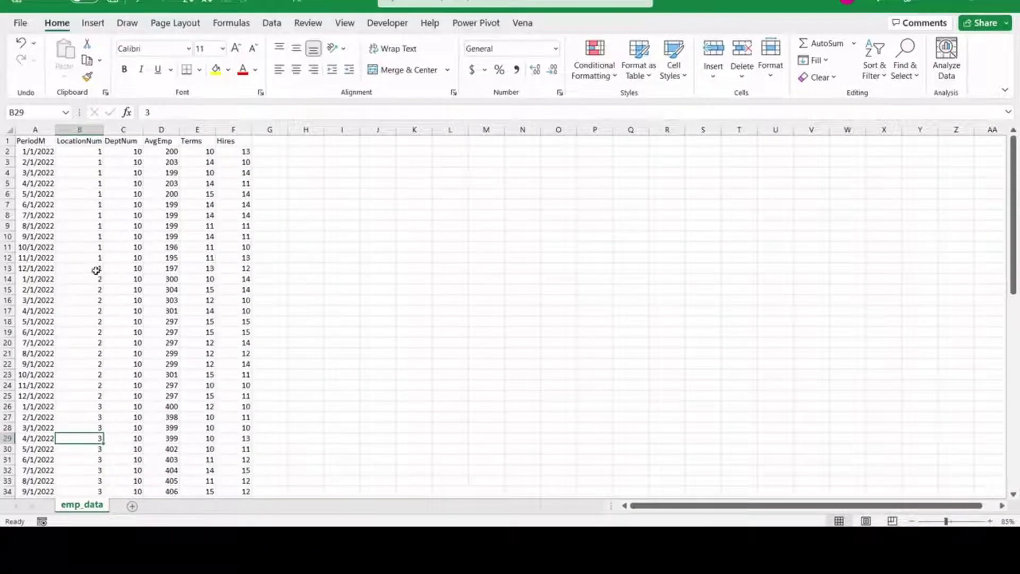
pyautogui.click(126, 150)
pyautogui.scroll(-6, 128, 239)
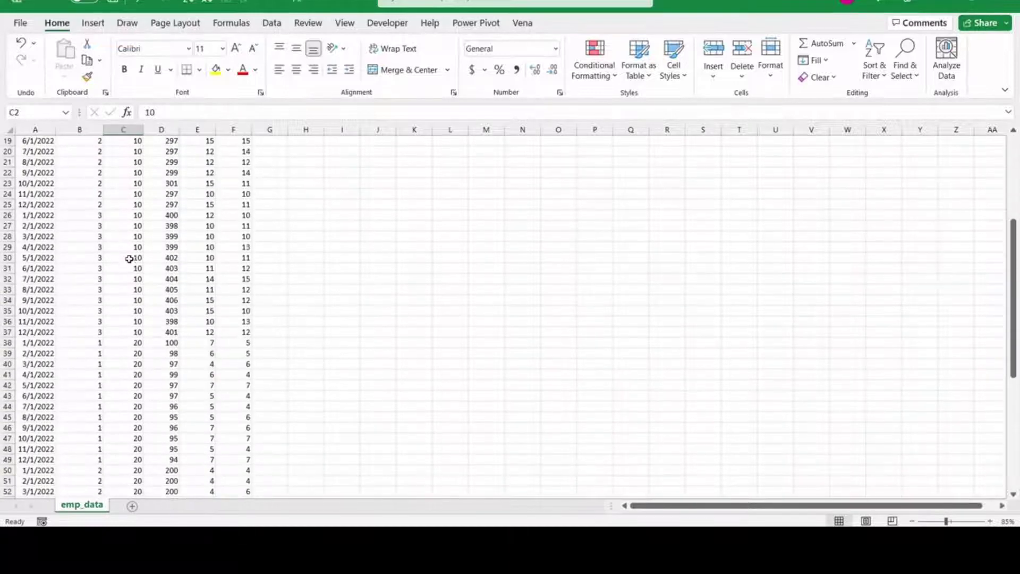
pyautogui.click(129, 372)
pyautogui.scroll(-3, 142, 311)
pyautogui.scroll(5, 136, 297)
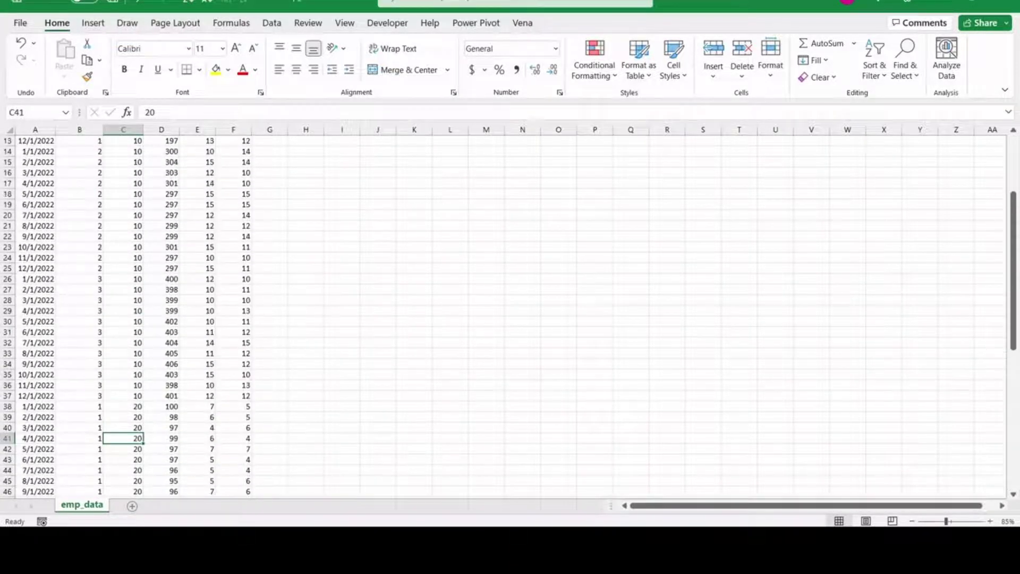
pyautogui.moveTo(701, 6); pyautogui.dragTo(2, 1)
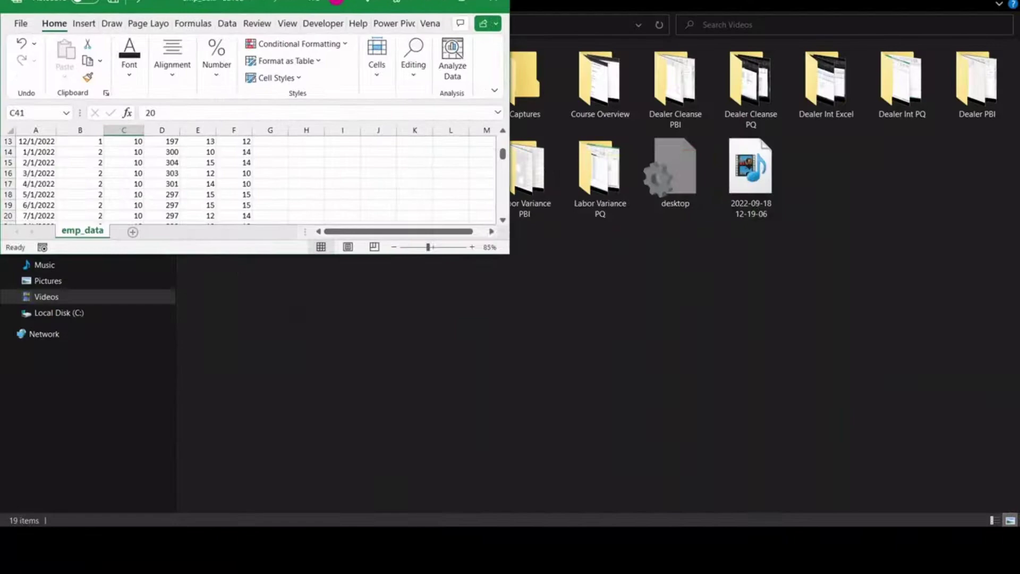
# Dock emp_data on the left and dLocation on the right, widening dLocation's LocationNum column.
pyautogui.moveTo(306, 3); pyautogui.dragTo(2, 212)
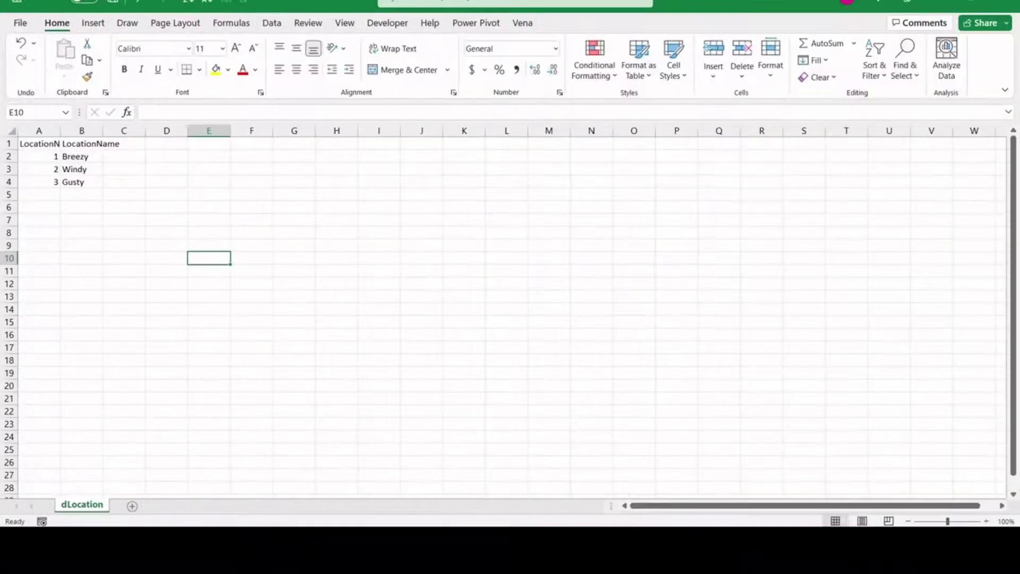
pyautogui.press('super+Right')
pyautogui.click(674, 183)
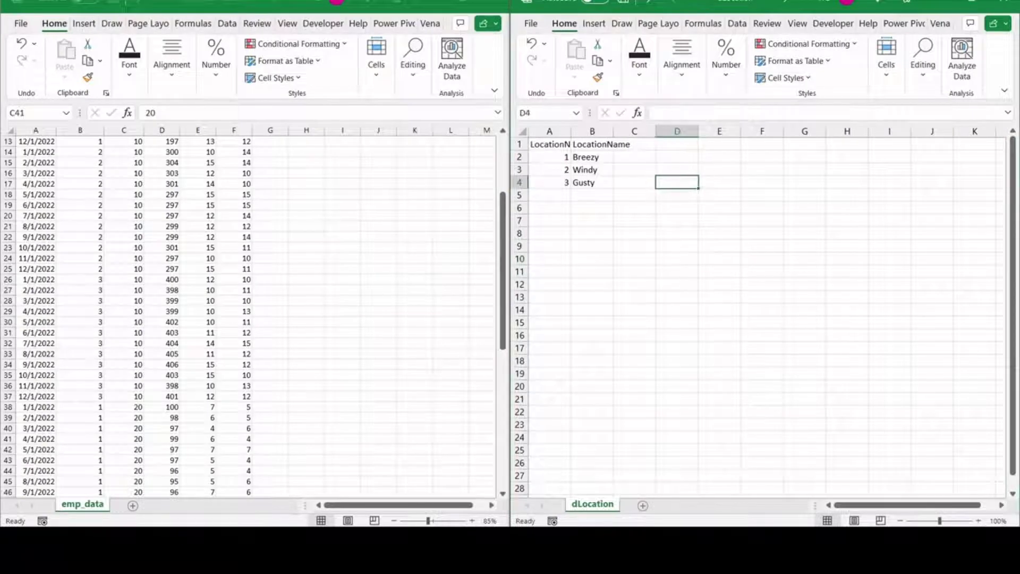
pyautogui.click(589, 170)
pyautogui.click(562, 143)
pyautogui.doubleClick(571, 132)
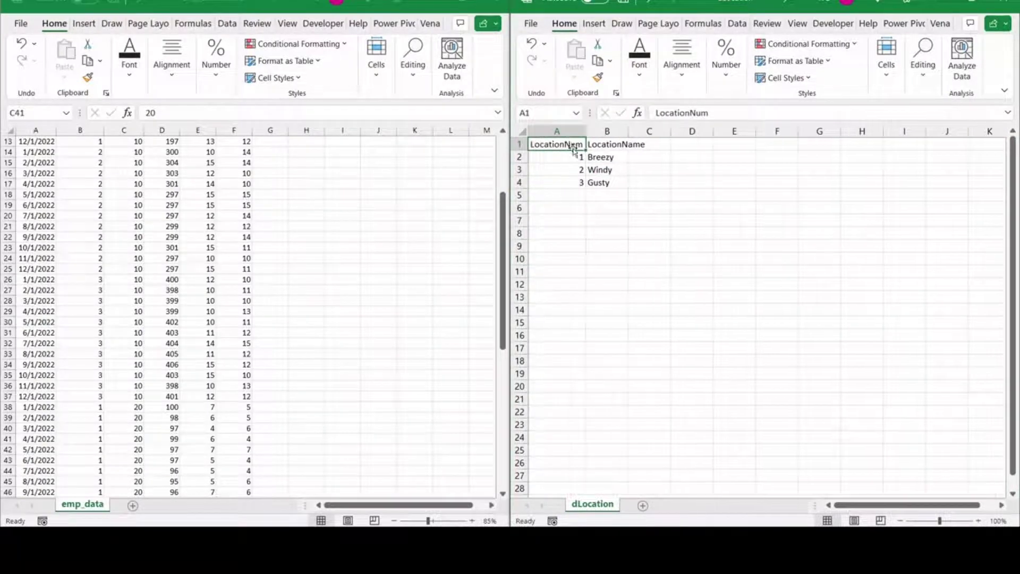
pyautogui.moveTo(573, 143); pyautogui.dragTo(603, 182)
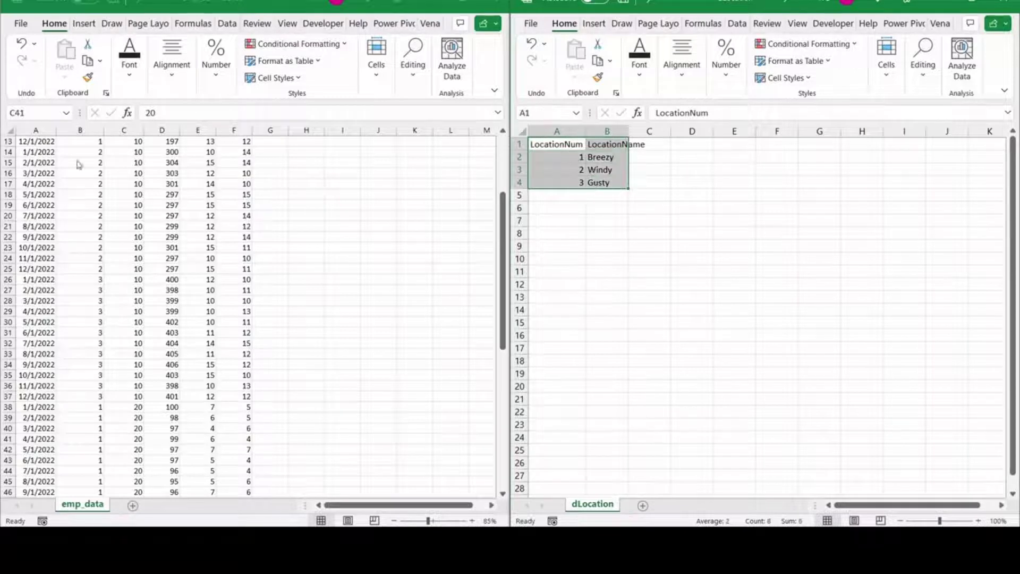
# Compare emp_data's LocationNum column with dLocation's LocationNum and LocationName columns.
pyautogui.scroll(4, 80, 164)
pyautogui.scroll(-2, 107, 127)
pyautogui.scroll(2, 108, 130)
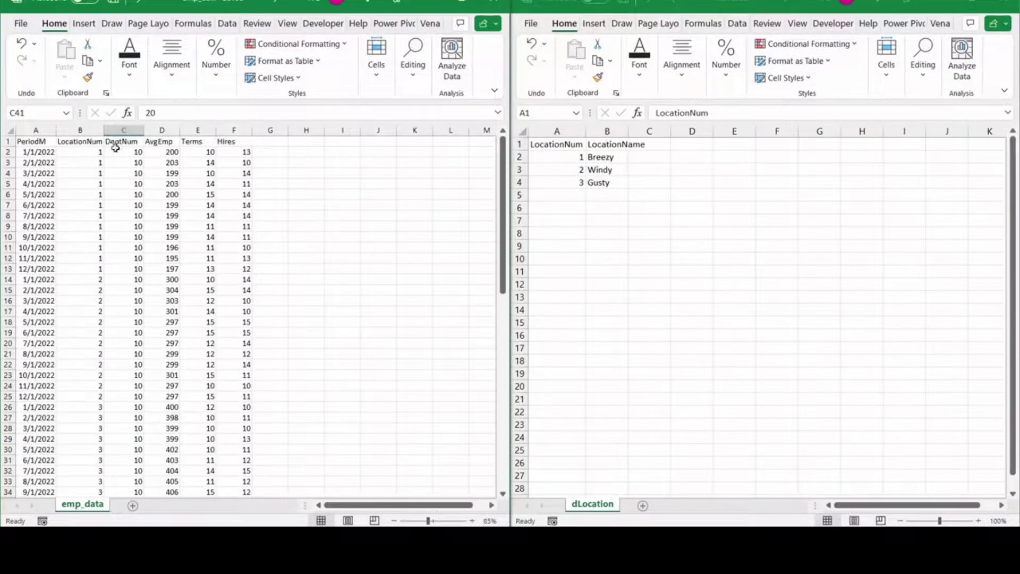
pyautogui.click(79, 130)
pyautogui.click(566, 133)
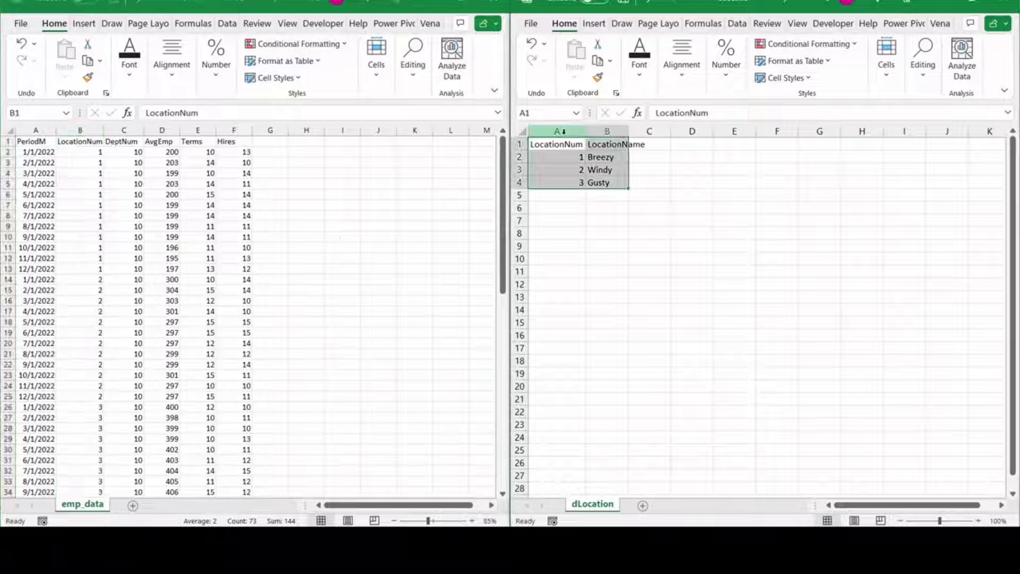
pyautogui.click(607, 132)
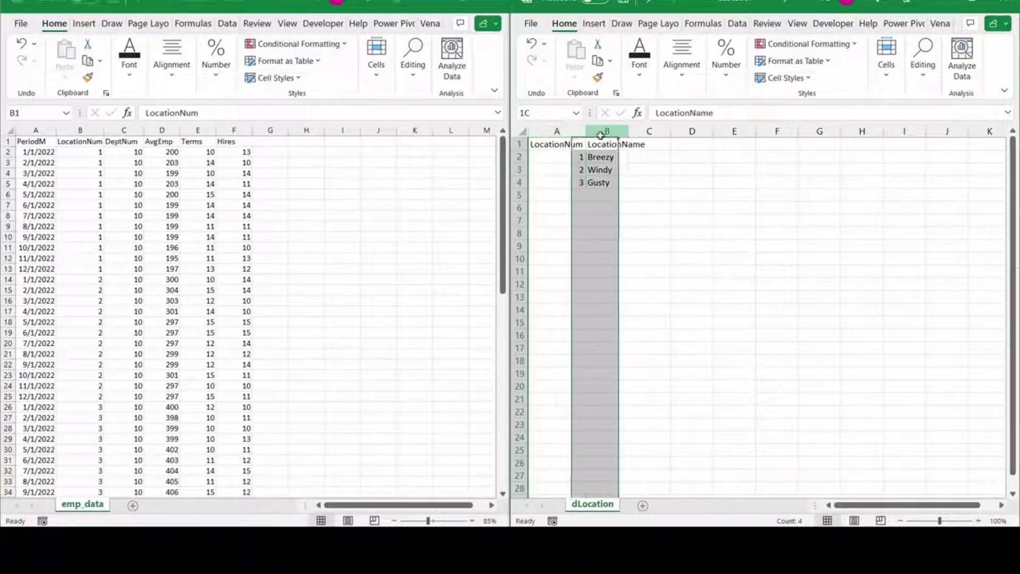
pyautogui.click(615, 168)
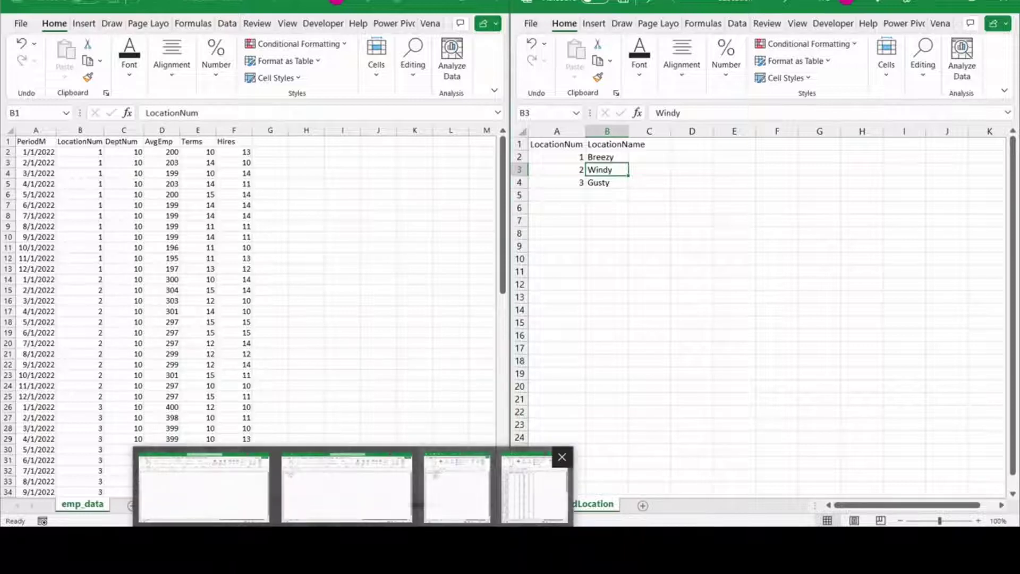
# Place dDept beside emp_data and compare its DeptNum and DeptName with emp_data's DeptNum.
pyautogui.click(348, 489)
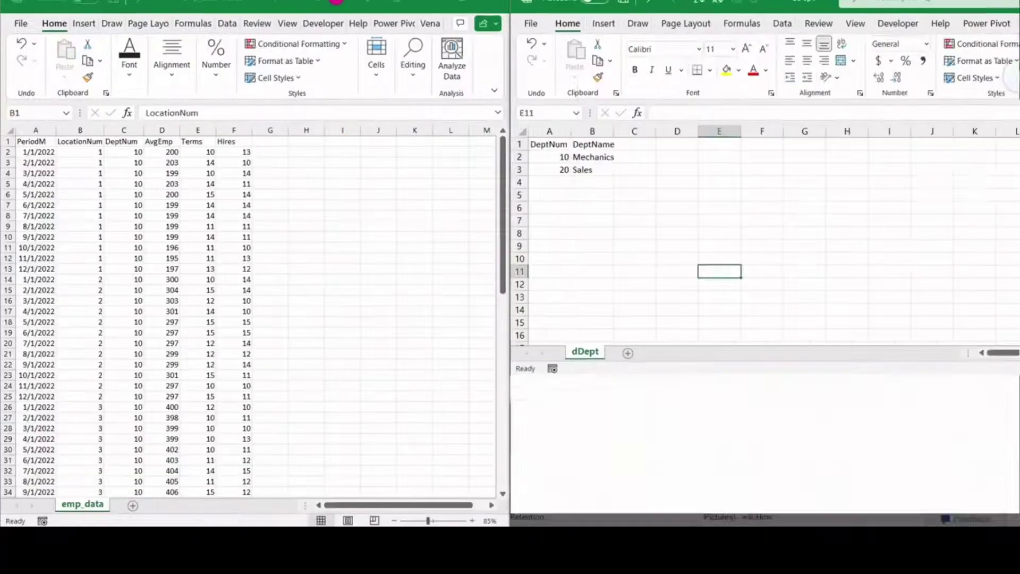
pyautogui.click(585, 207)
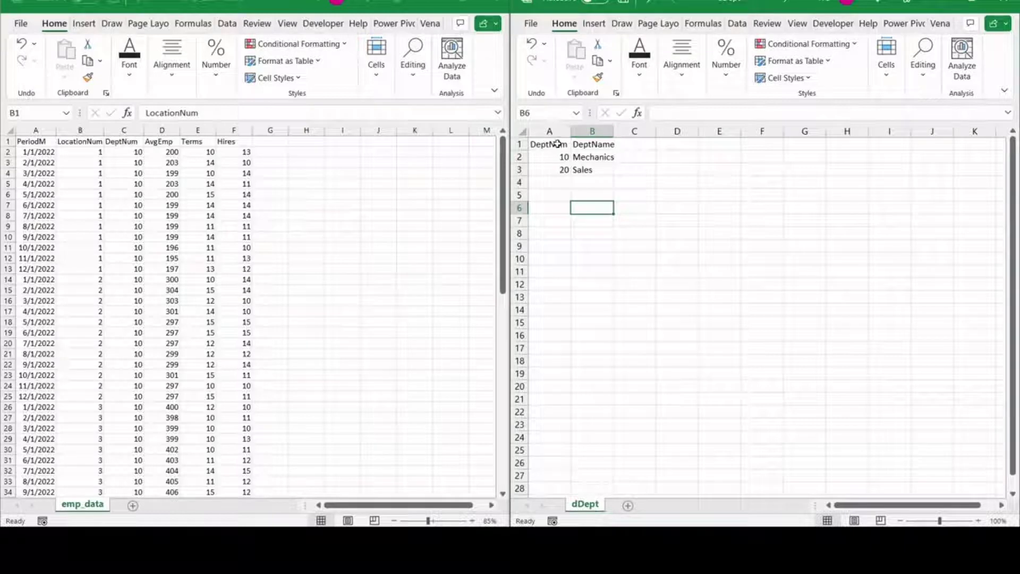
pyautogui.moveTo(553, 145); pyautogui.dragTo(551, 163)
pyautogui.moveTo(119, 142); pyautogui.dragTo(123, 212)
pyautogui.moveTo(594, 145); pyautogui.dragTo(601, 175)
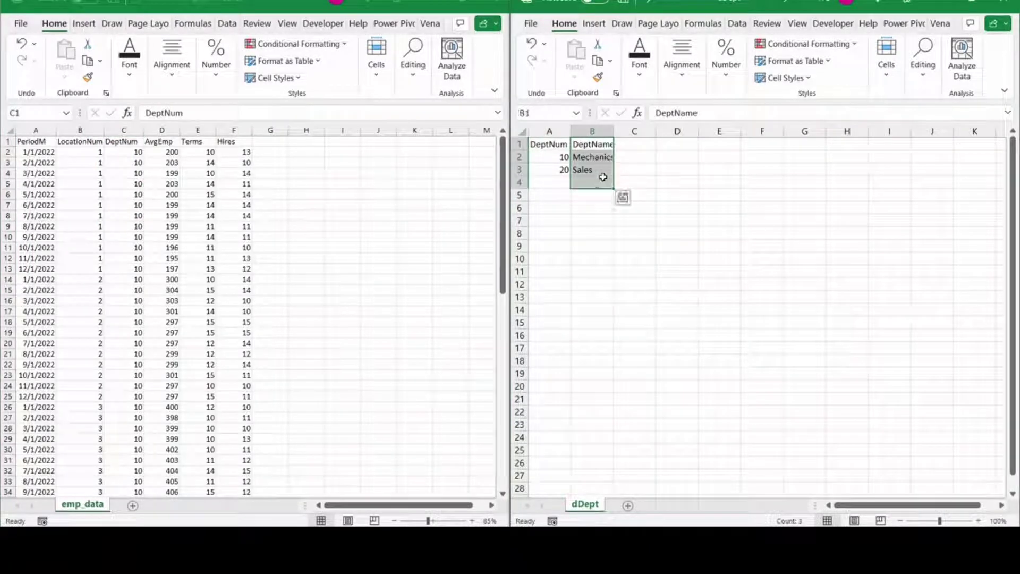
pyautogui.click(633, 284)
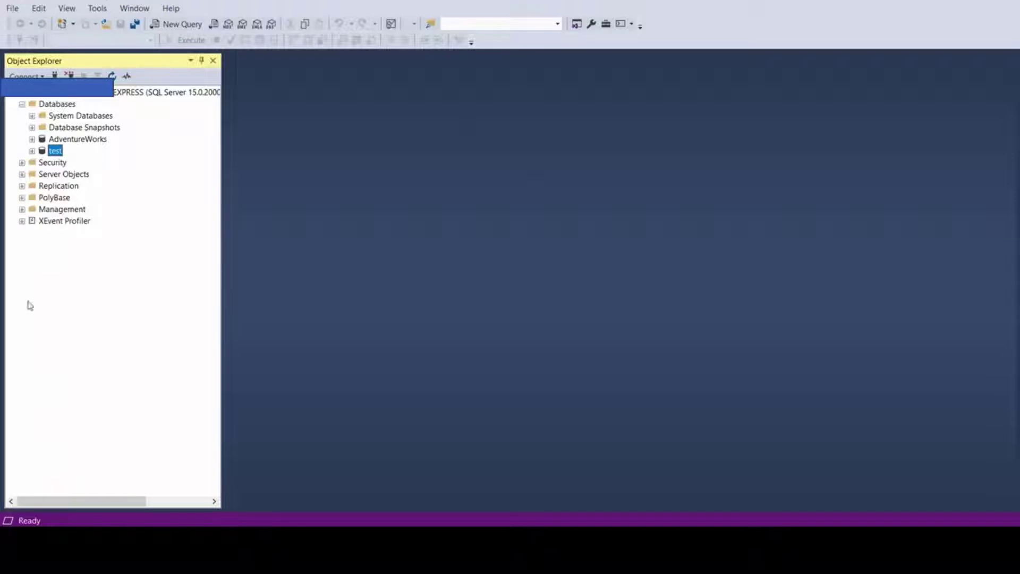
# Create a new database named 'HR Turnover' under the server's Databases folder.
pyautogui.click(58, 105)
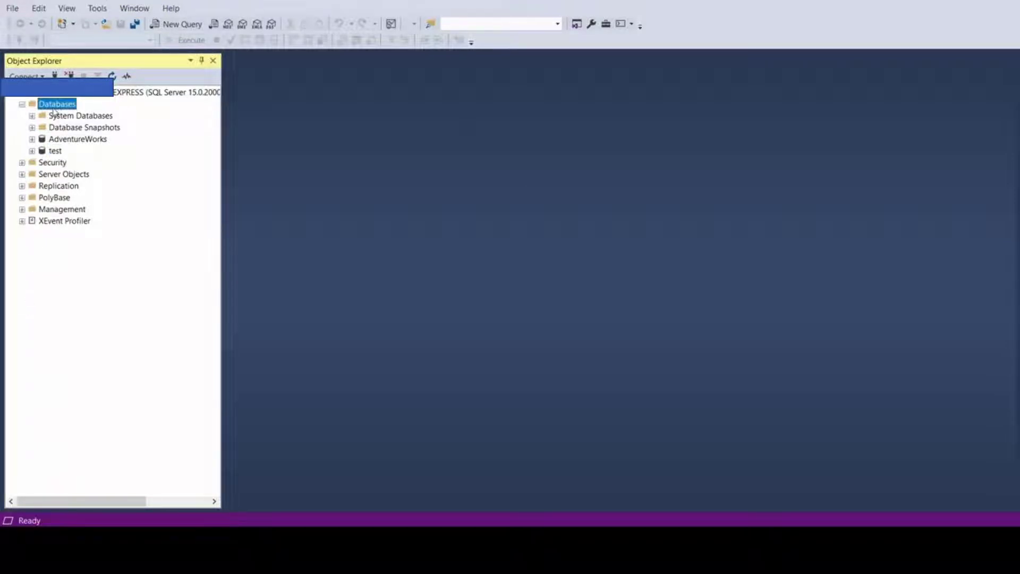
pyautogui.rightClick(63, 108)
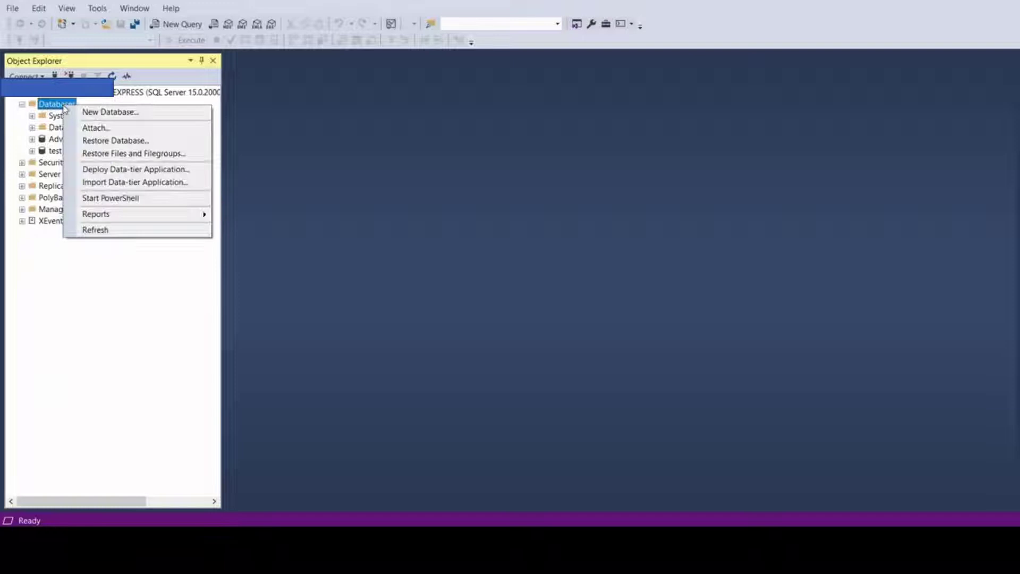
pyautogui.click(104, 113)
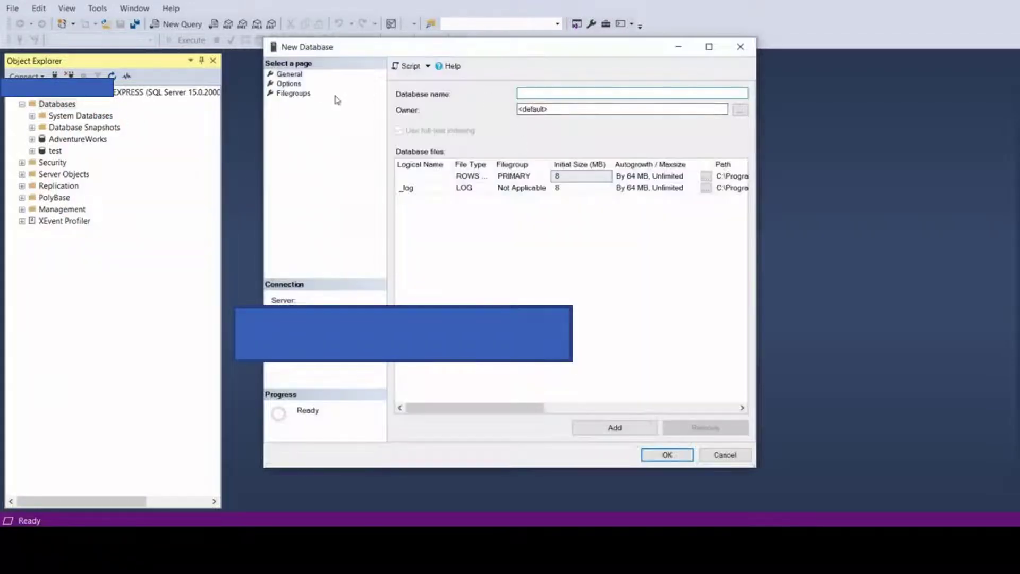
pyautogui.write('HR Turnove')
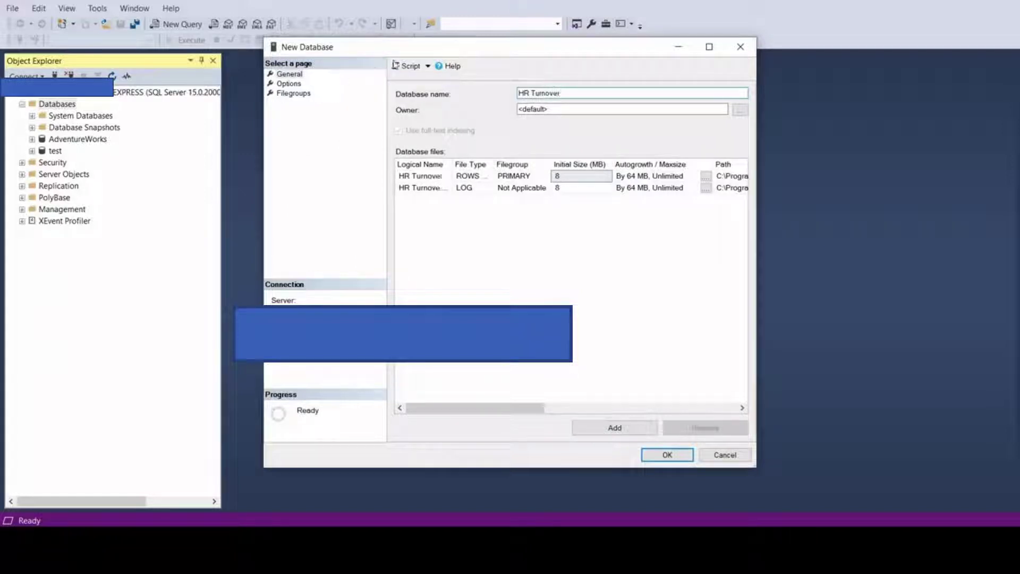
pyautogui.write('r')
pyautogui.click(667, 455)
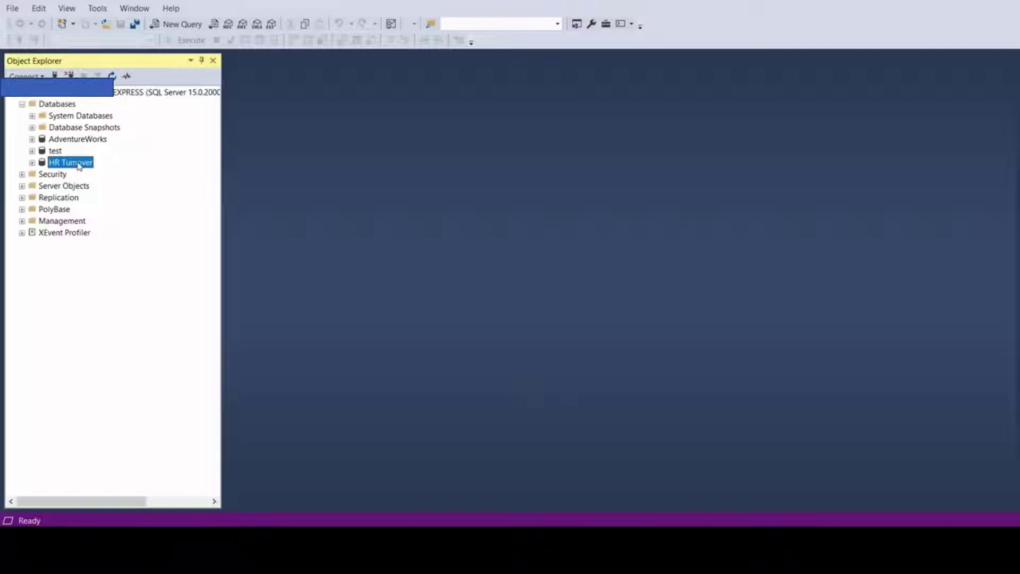
# Expand the Microsoft SQL Server 2019 folder in the Start menu's app list.
pyautogui.click(13, 520)
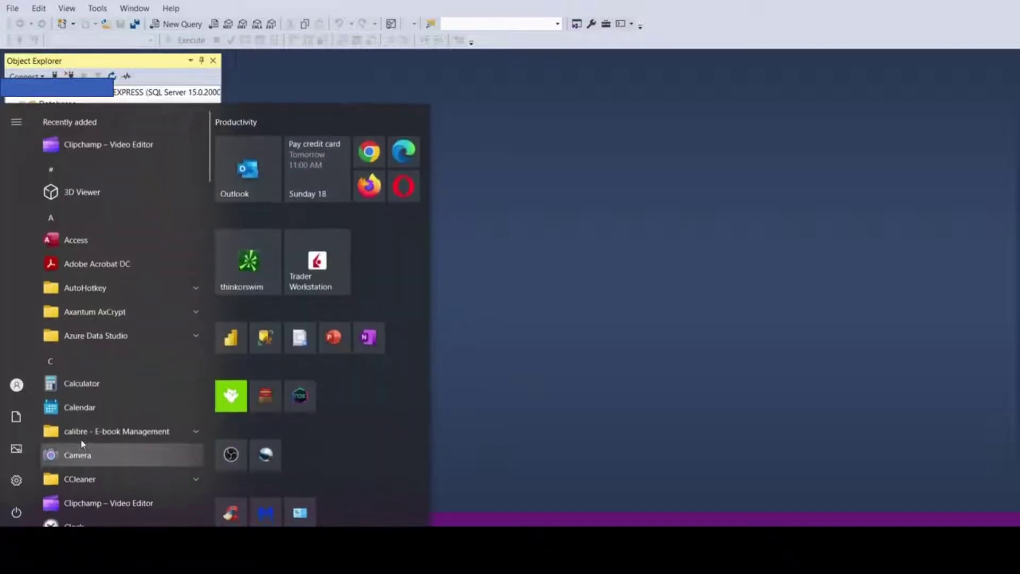
pyautogui.scroll(-15, 82, 448)
pyautogui.scroll(-7, 119, 361)
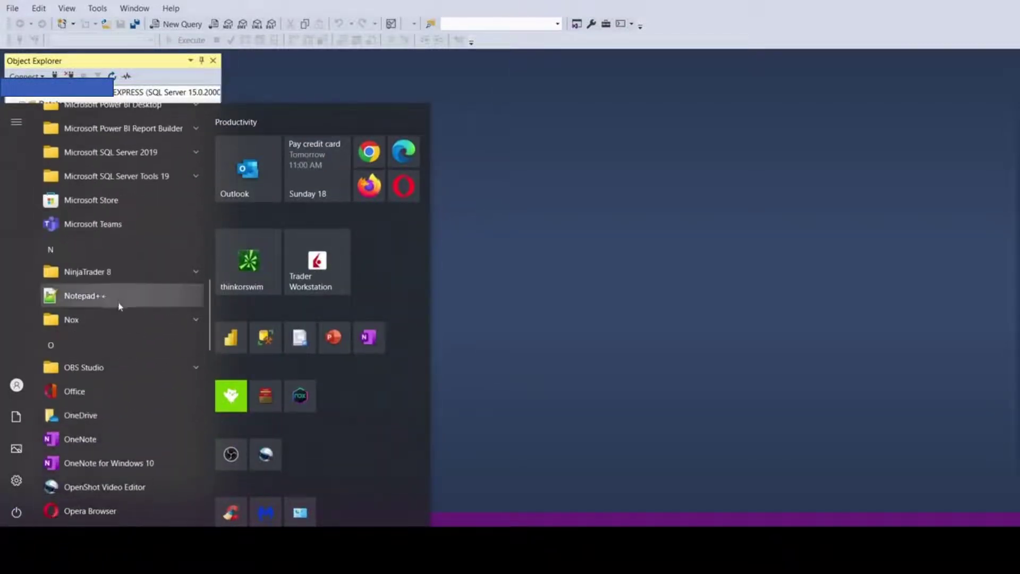
pyautogui.scroll(3, 121, 298)
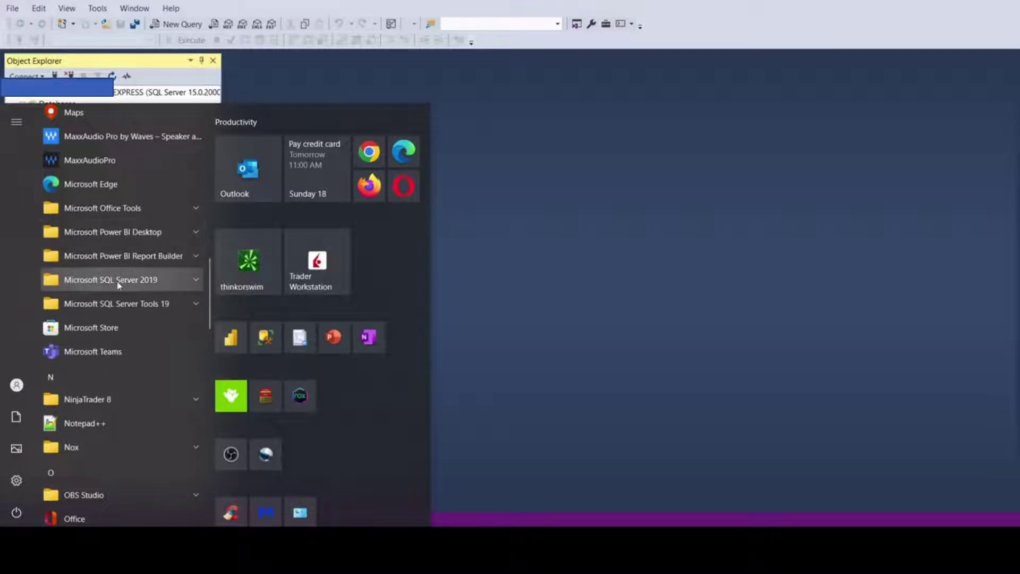
pyautogui.click(118, 282)
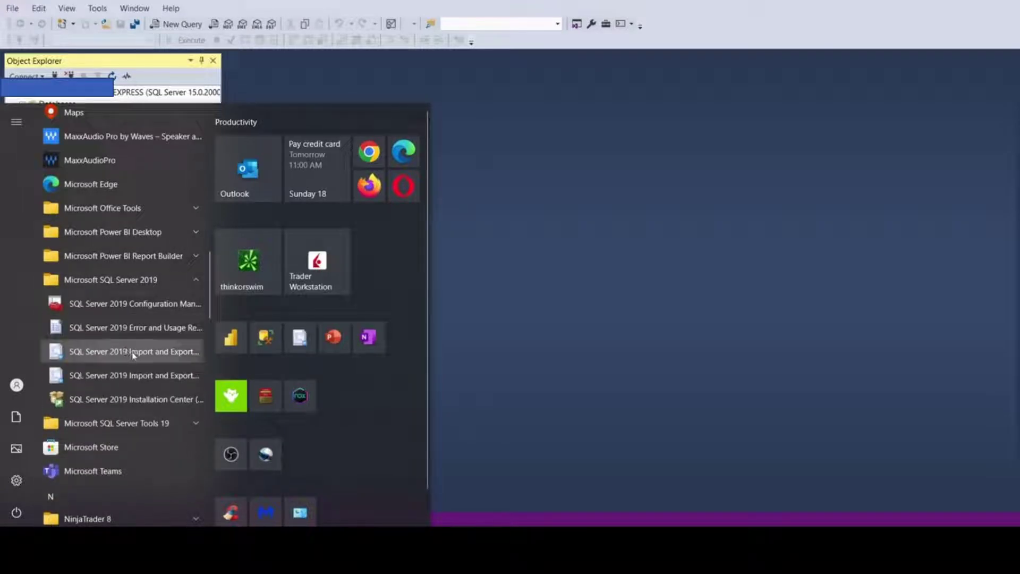
# Start the Import and Export Wizard with the dDept workbook as a Microsoft Excel 2016 source.
pyautogui.click(150, 378)
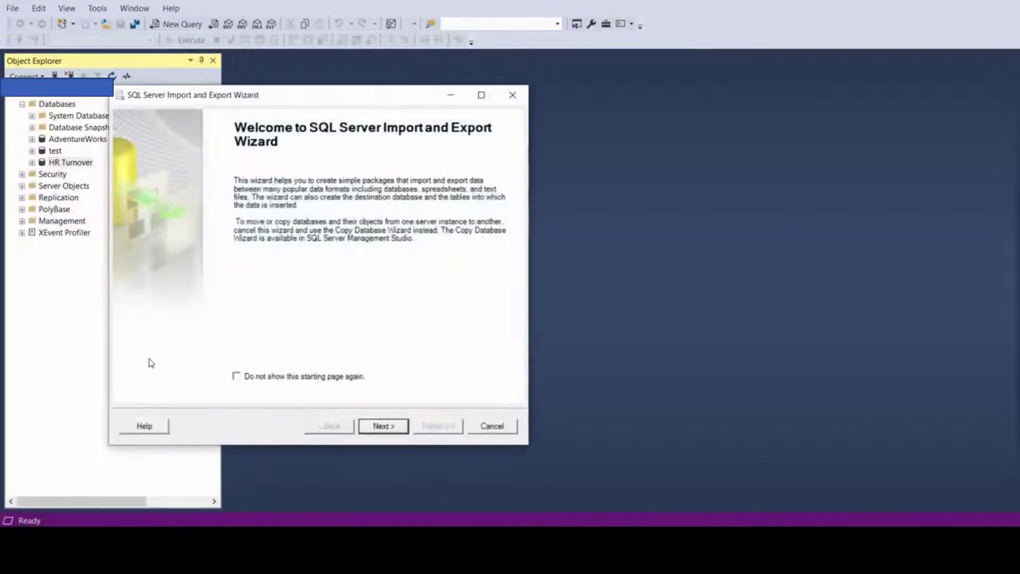
pyautogui.click(378, 431)
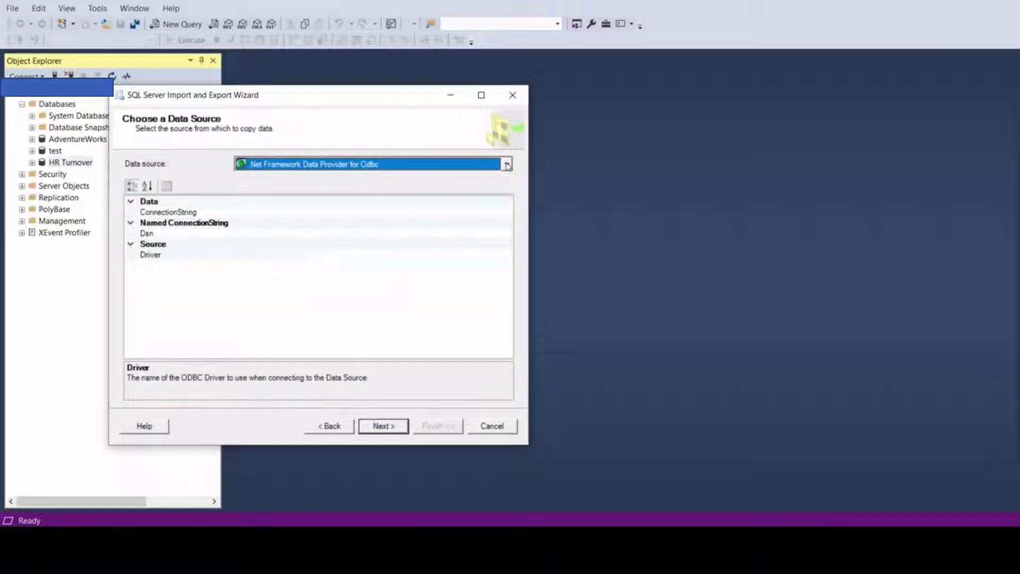
pyautogui.click(506, 165)
pyautogui.click(322, 253)
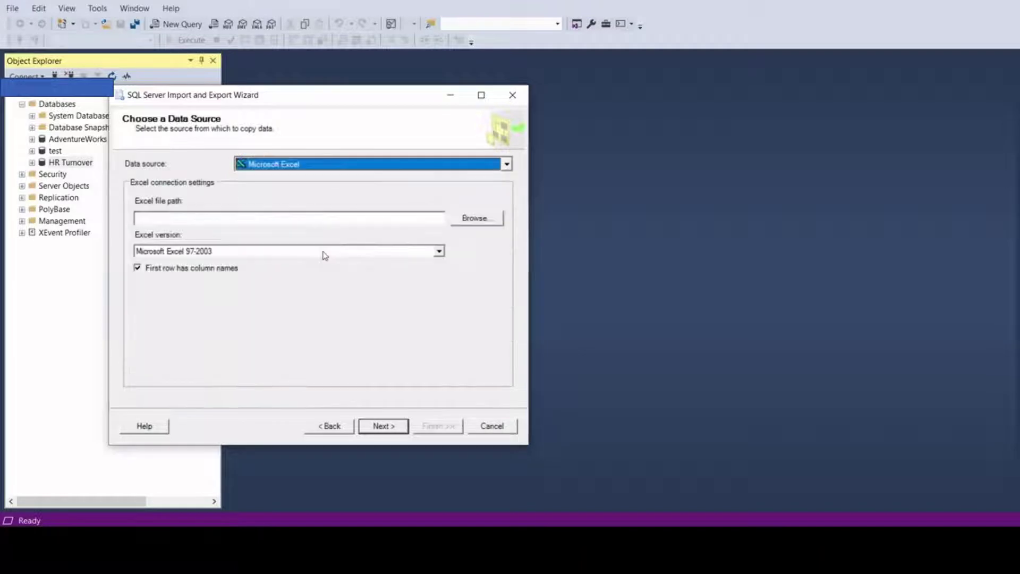
pyautogui.click(439, 251)
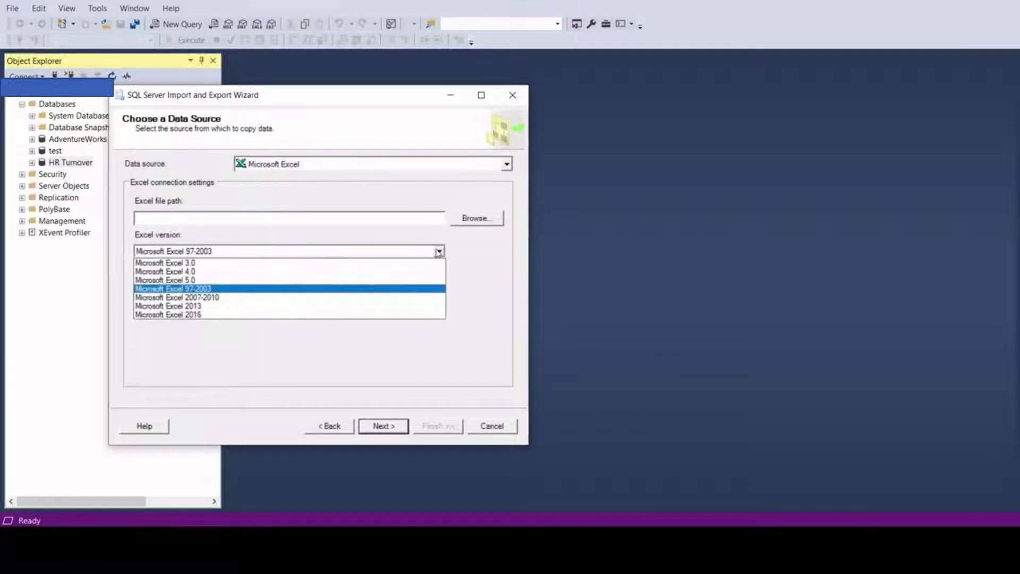
pyautogui.click(219, 314)
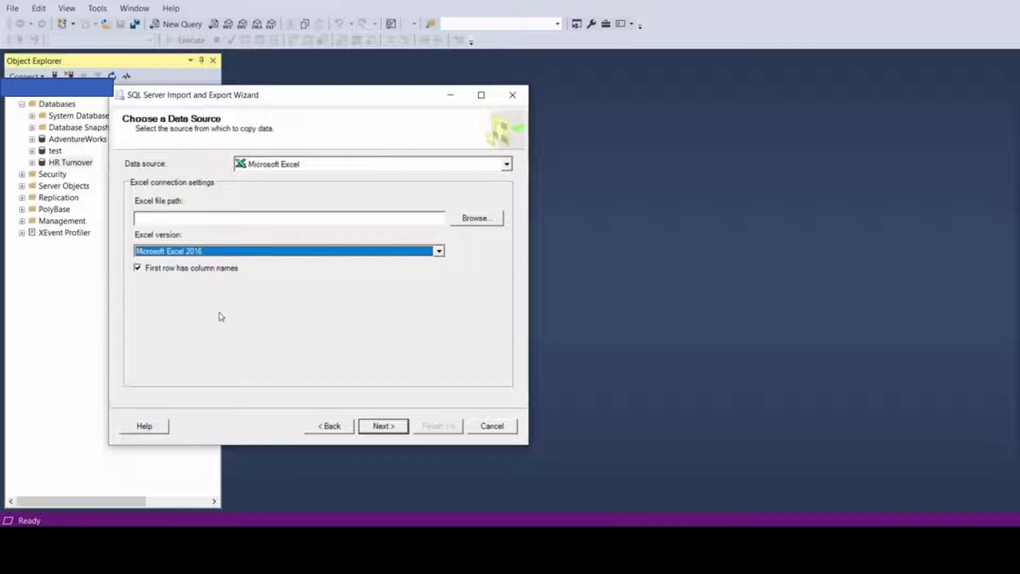
pyautogui.click(472, 218)
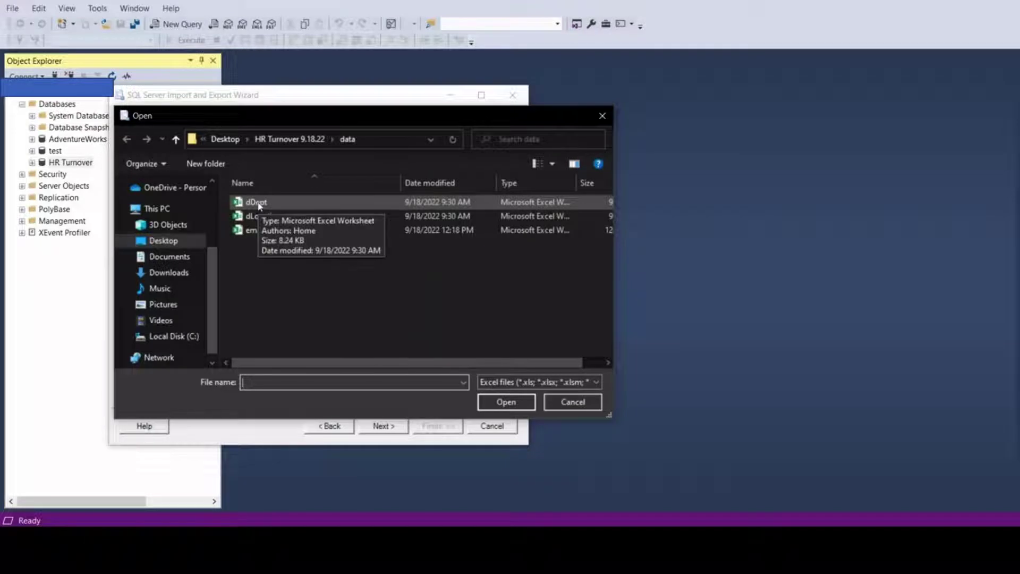
pyautogui.doubleClick(258, 204)
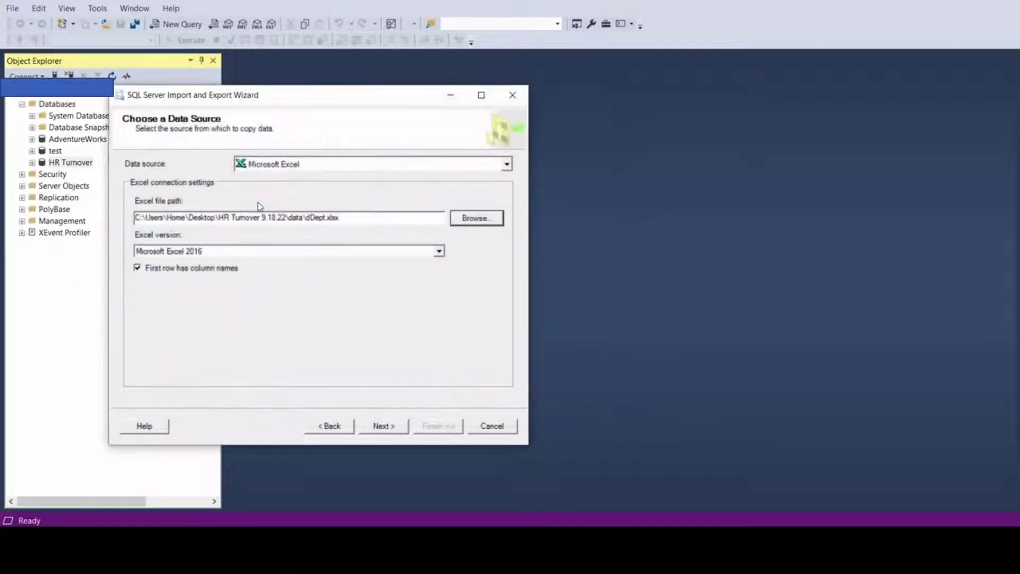
pyautogui.click(378, 423)
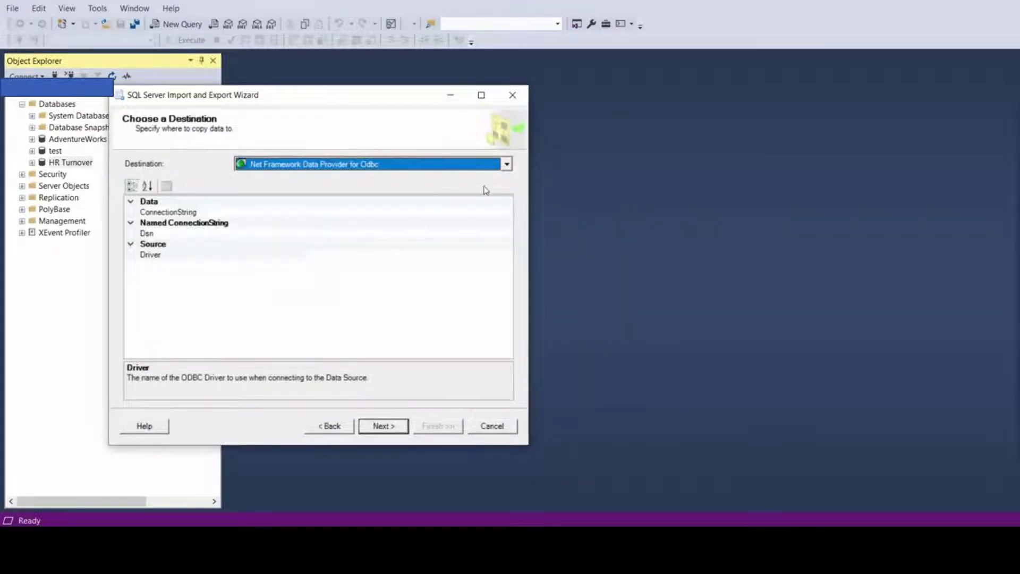
# Set the destination to SQL Server Native Client 11.0 and the HR Turnover database.
pyautogui.click(507, 165)
pyautogui.scroll(-2, 334, 234)
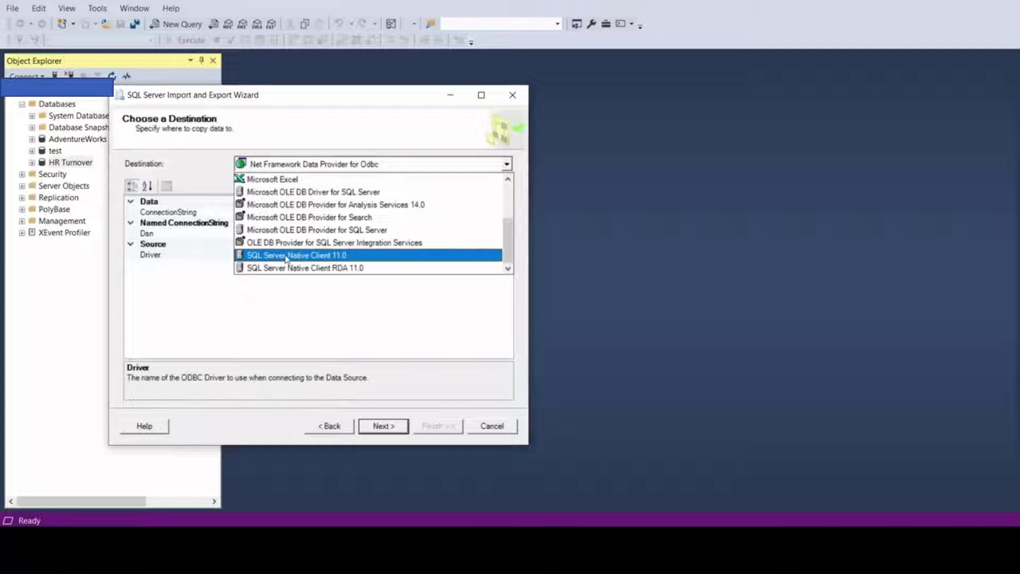
pyautogui.click(321, 256)
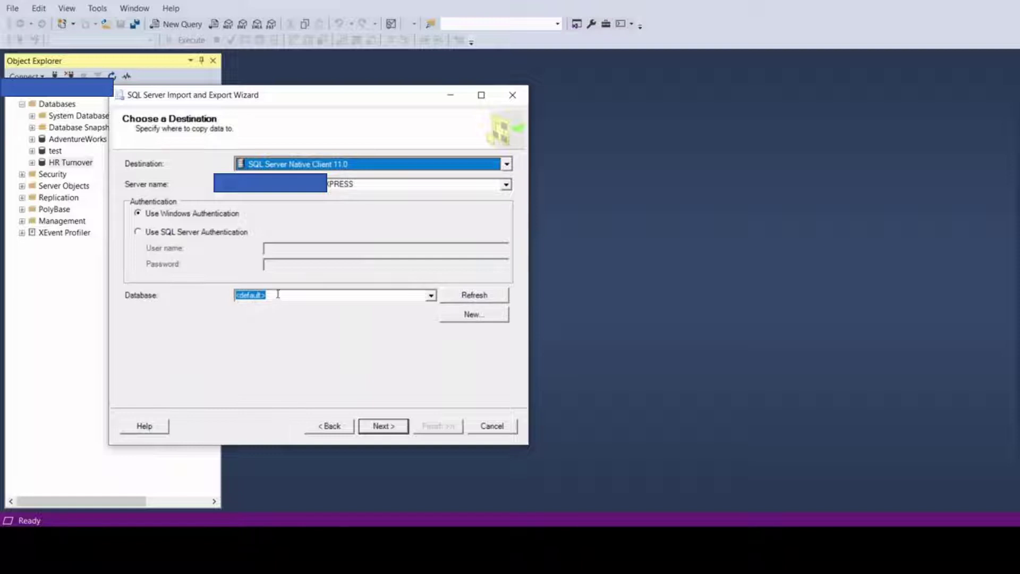
pyautogui.click(429, 297)
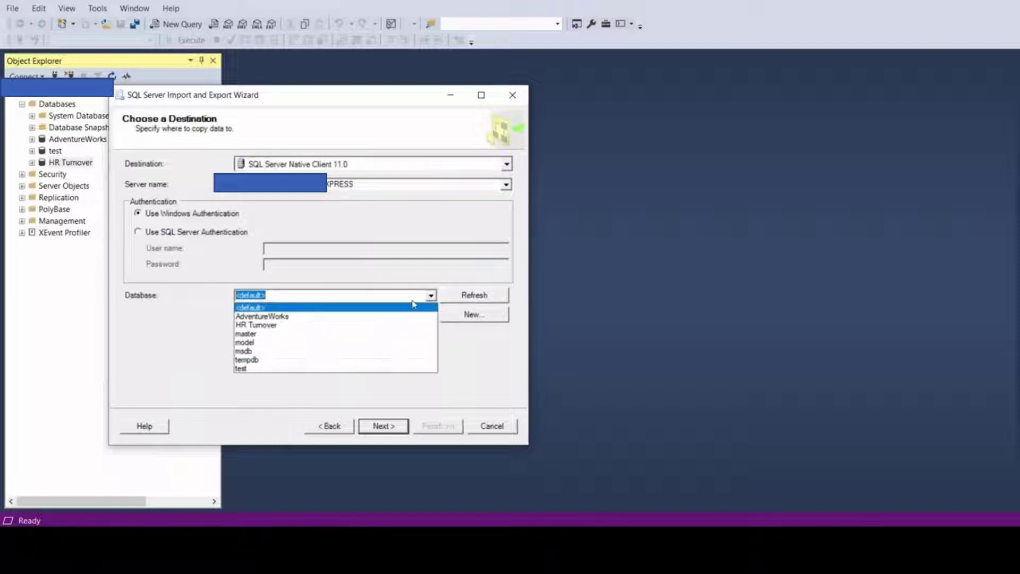
pyautogui.click(266, 326)
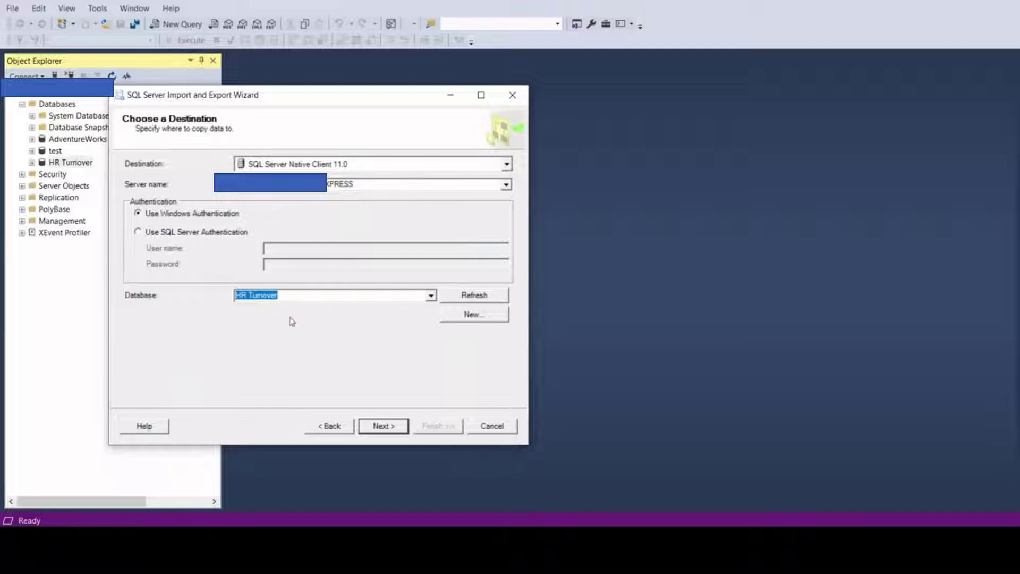
pyautogui.click(391, 426)
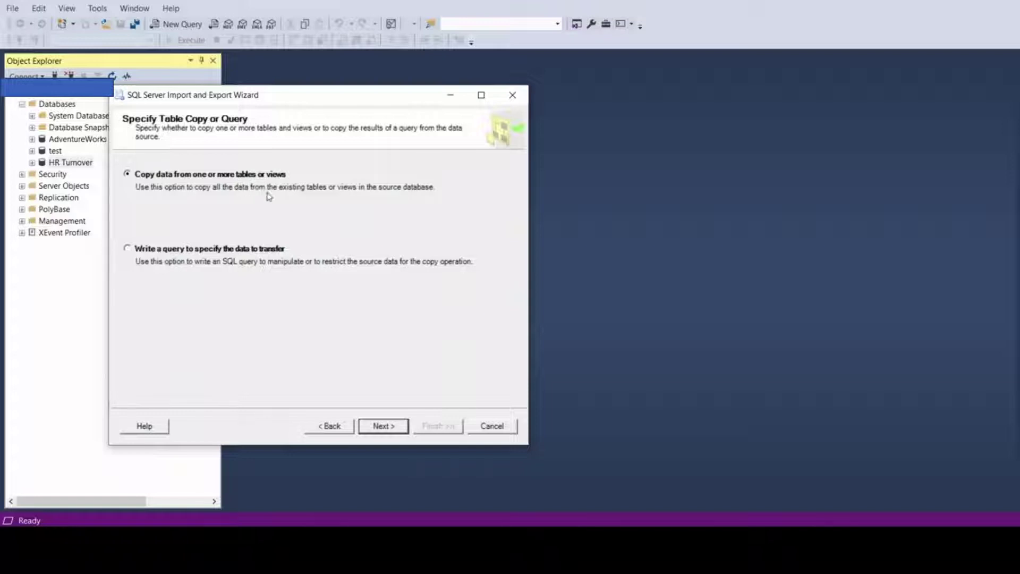
# Accept the default table copy settings, run the import, and close the wizard.
pyautogui.click(384, 427)
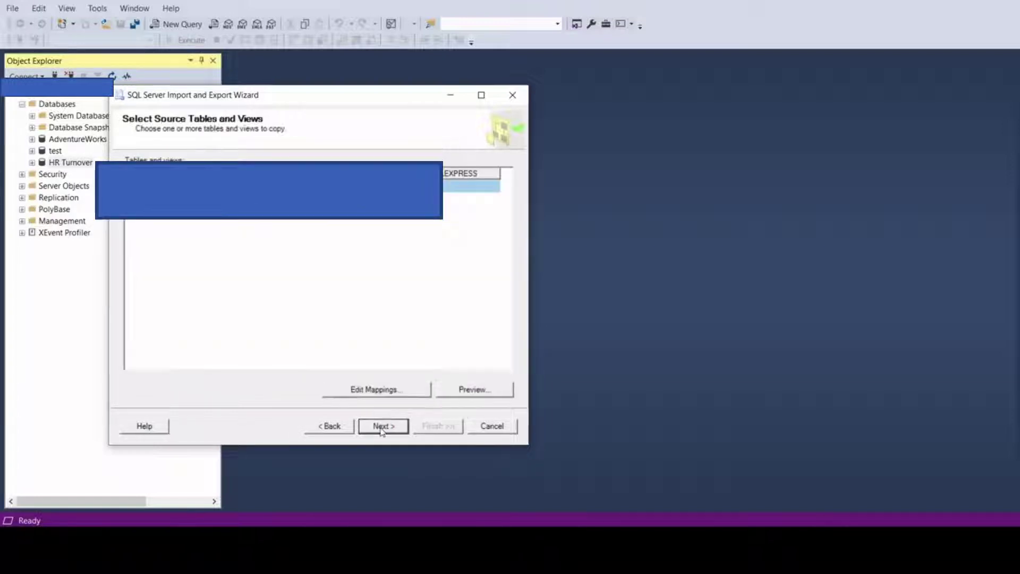
pyautogui.click(382, 427)
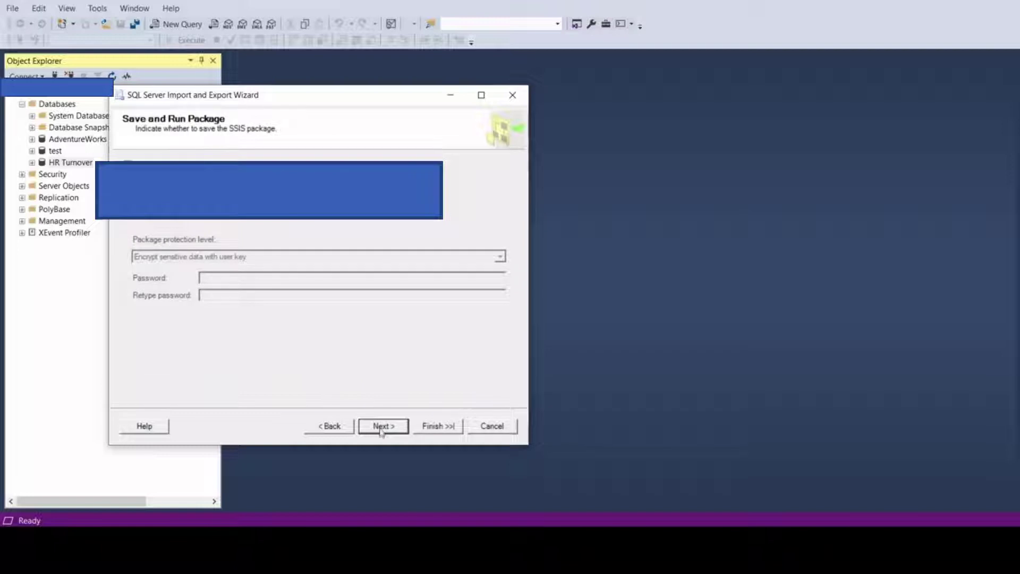
pyautogui.click(382, 430)
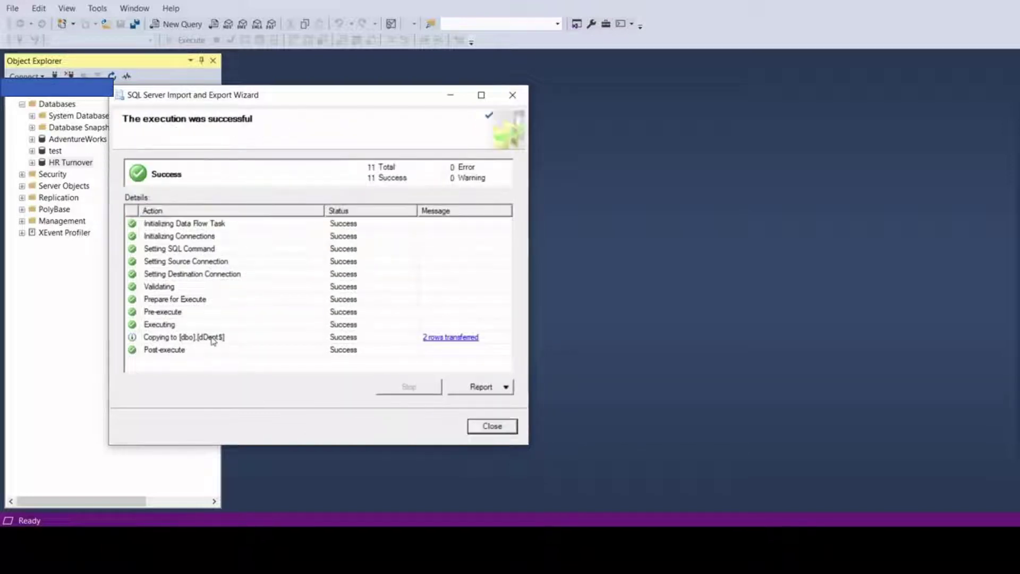
pyautogui.click(492, 427)
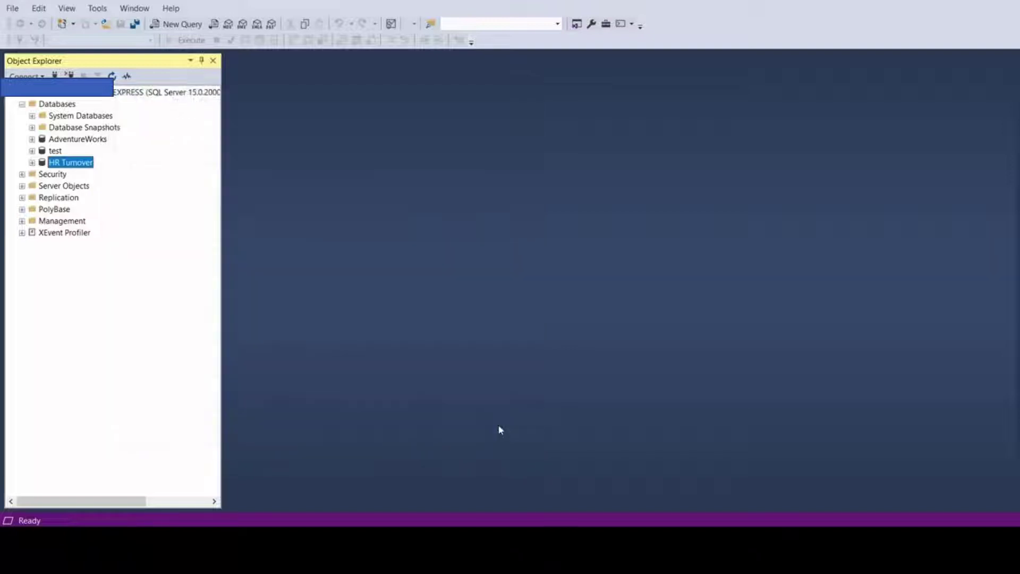
# Refresh HR Turnover and expand its Tables to check dbo.dDept$, dbo.dLocation$ and dbo.emp_data$.
pyautogui.rightClick(67, 163)
pyautogui.click(100, 328)
pyautogui.click(32, 163)
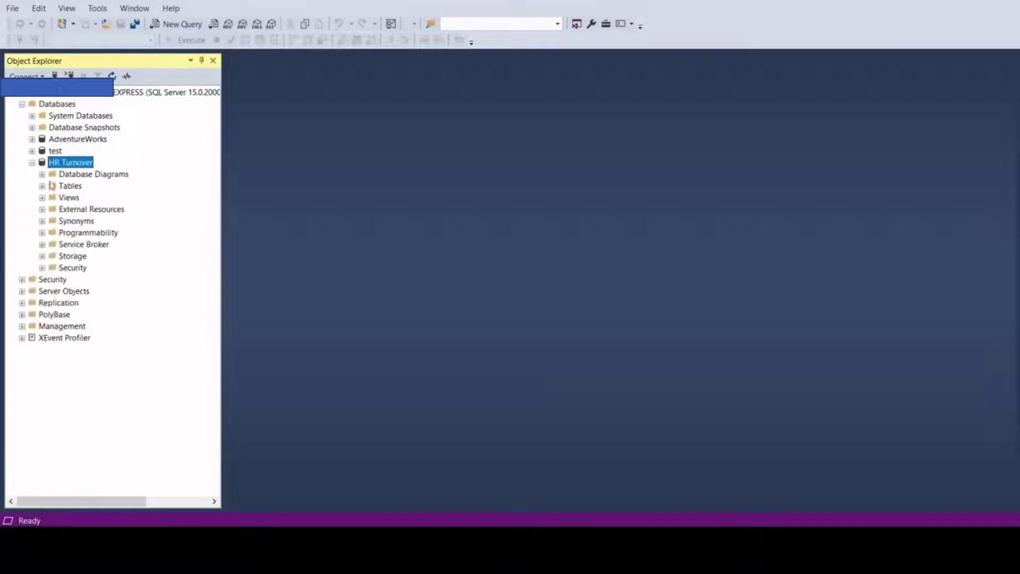
pyautogui.click(42, 186)
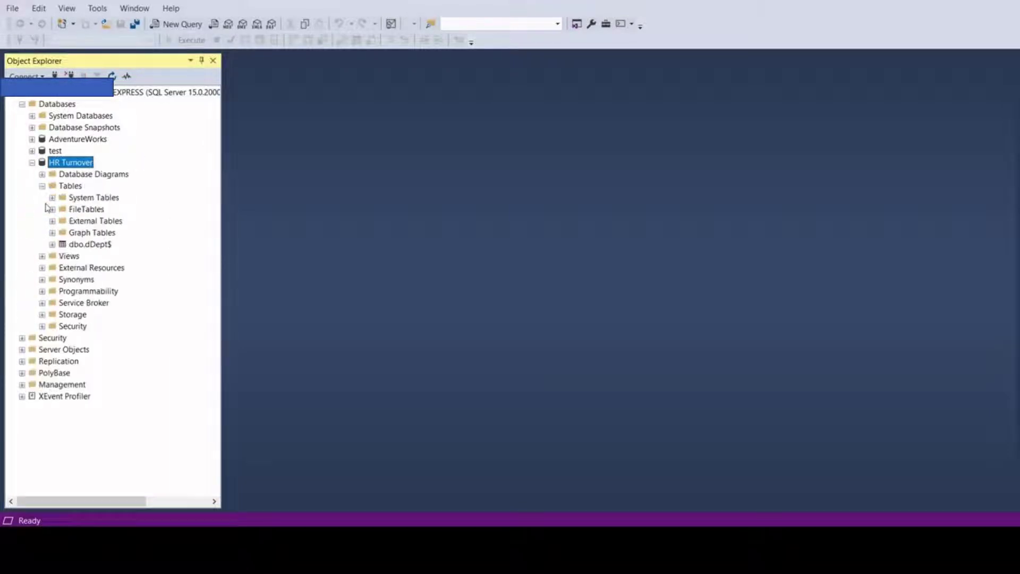
pyautogui.click(79, 244)
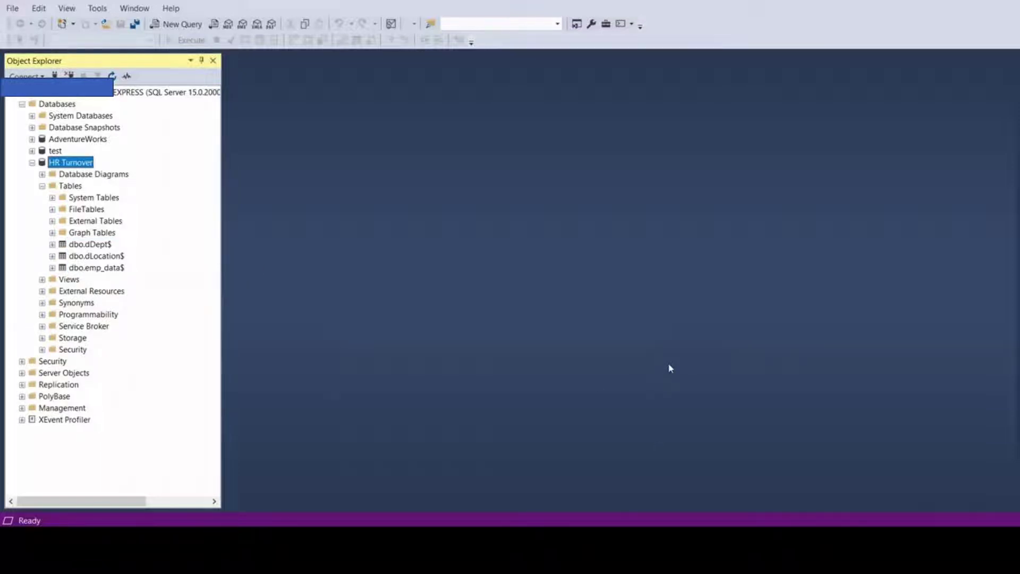
pyautogui.click(87, 257)
pyautogui.click(88, 268)
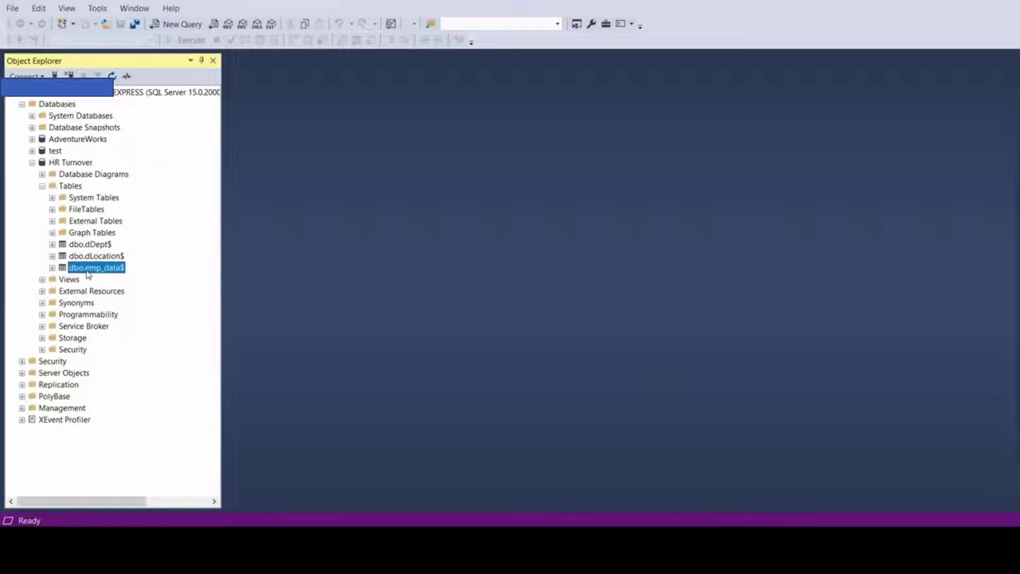
pyautogui.click(69, 163)
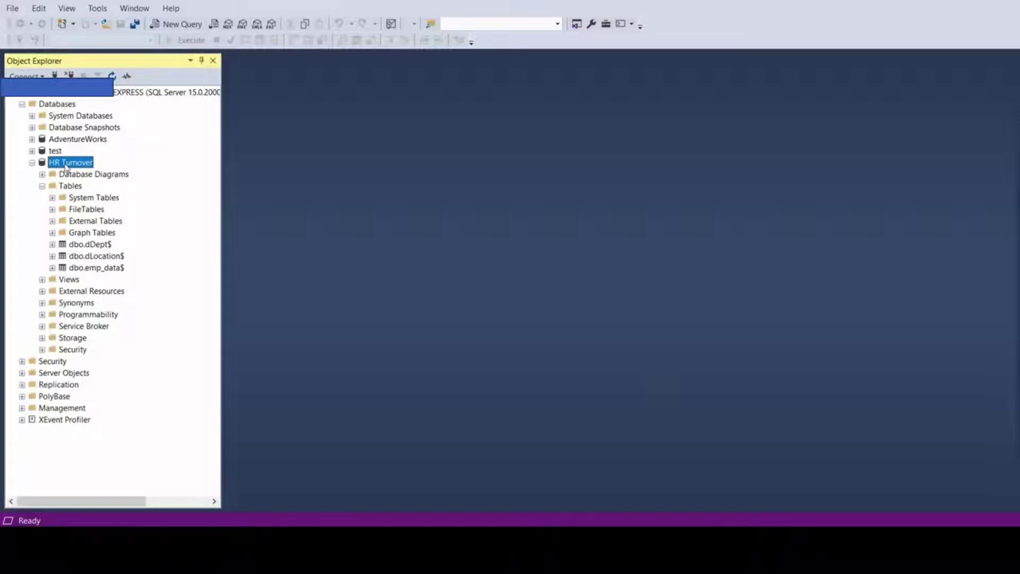
# Refresh HR Turnover again and select the top 1000 rows of dbo.emp_data$.
pyautogui.rightClick(73, 163)
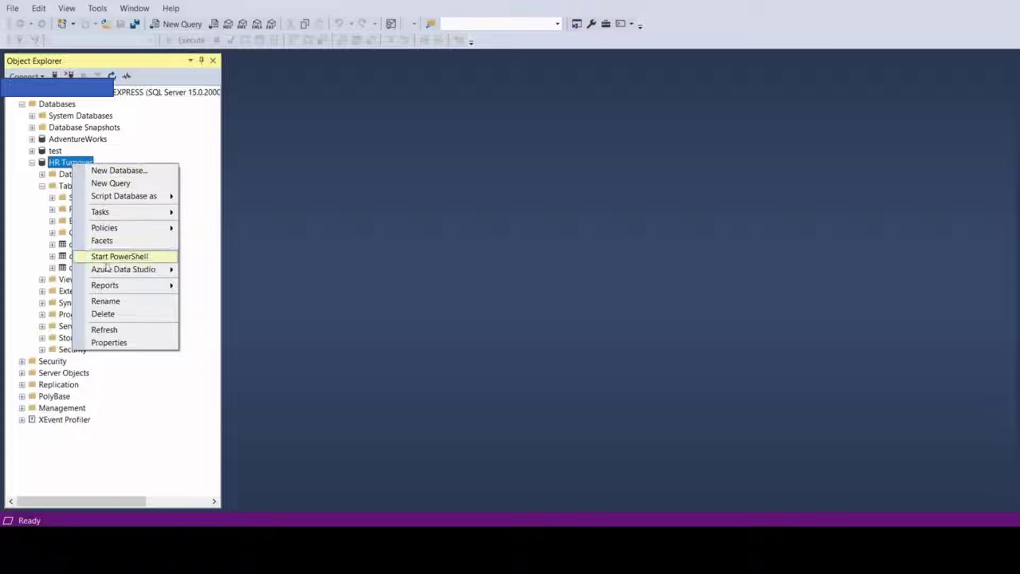
pyautogui.click(116, 330)
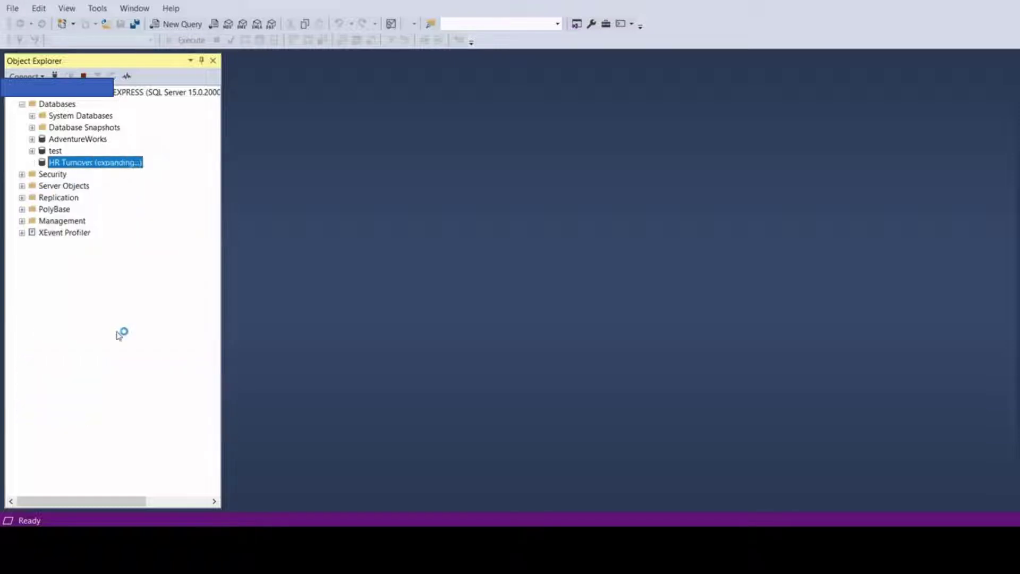
pyautogui.click(42, 186)
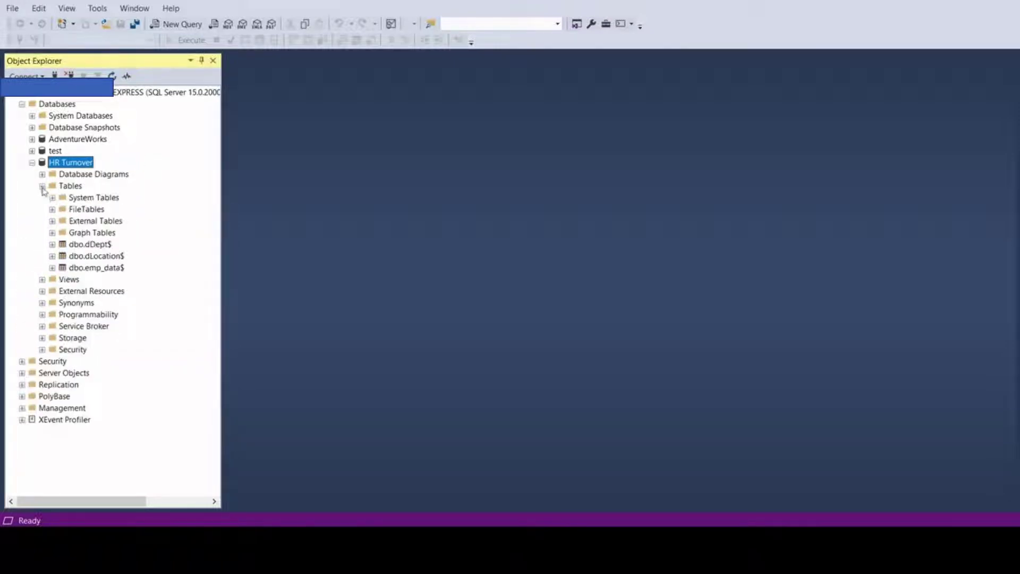
pyautogui.click(90, 245)
pyautogui.click(90, 257)
pyautogui.click(92, 269)
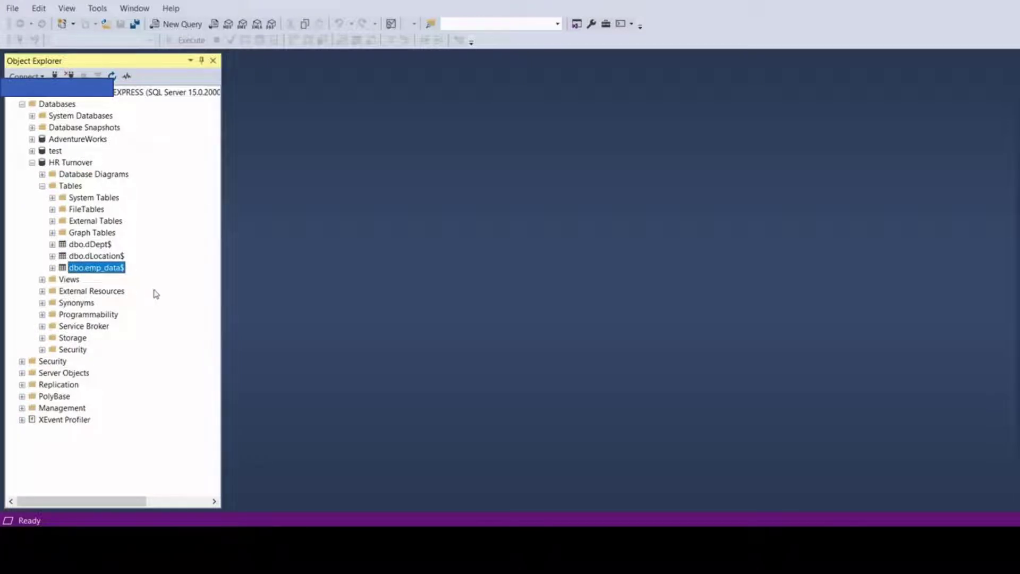
pyautogui.rightClick(88, 269)
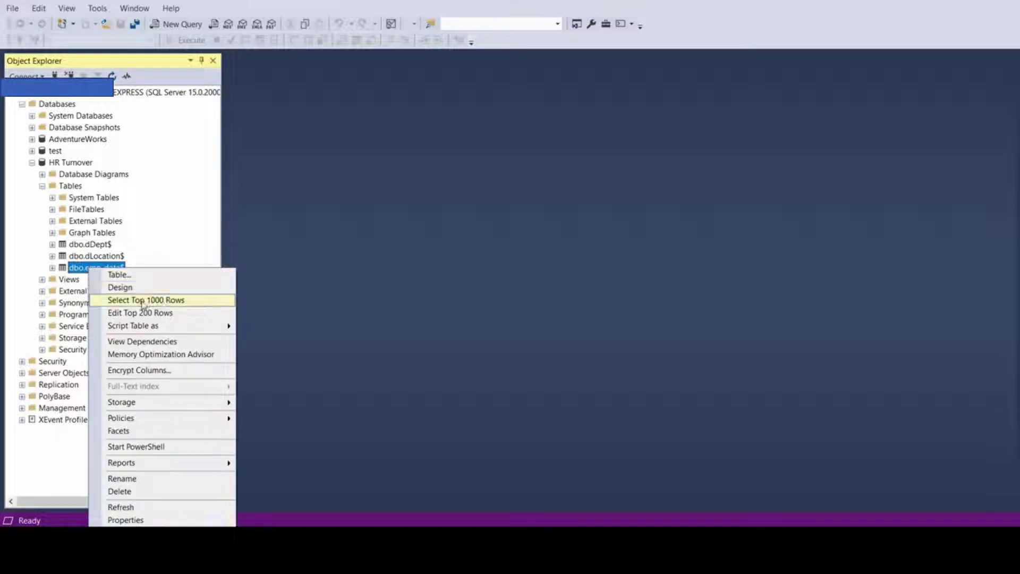
pyautogui.click(173, 301)
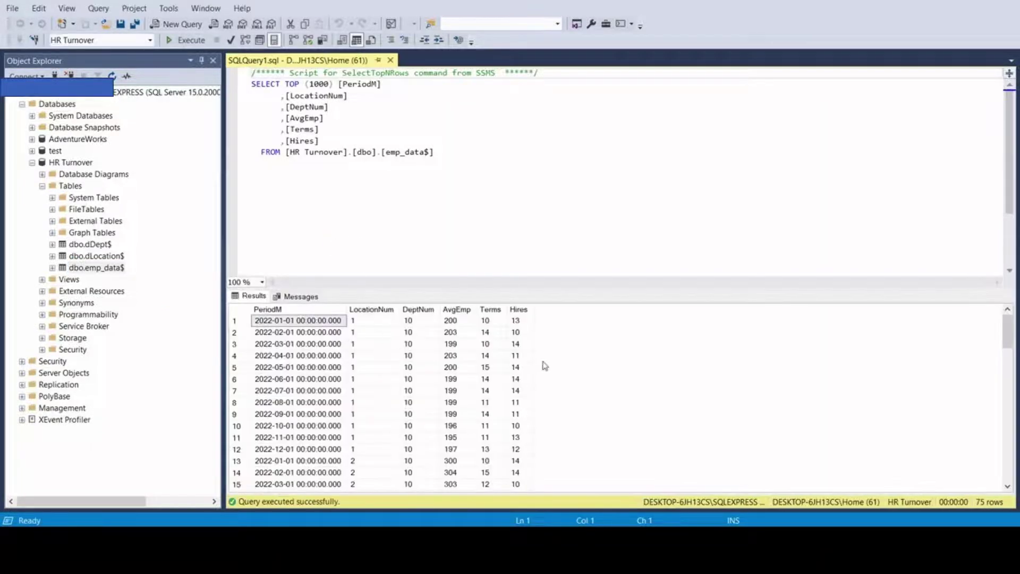
# Scroll down the emp_data$ results grid to review its 75 rows.
pyautogui.scroll(-13, 542, 364)
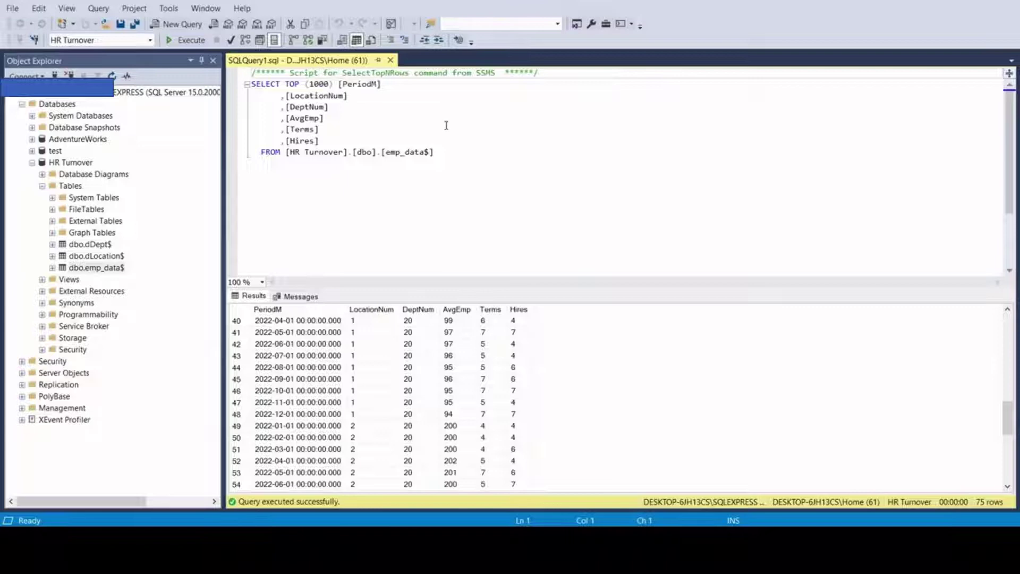
# Write and run a new query 'SELECT * FROM emp_data', which errors on the table name.
pyautogui.click(178, 24)
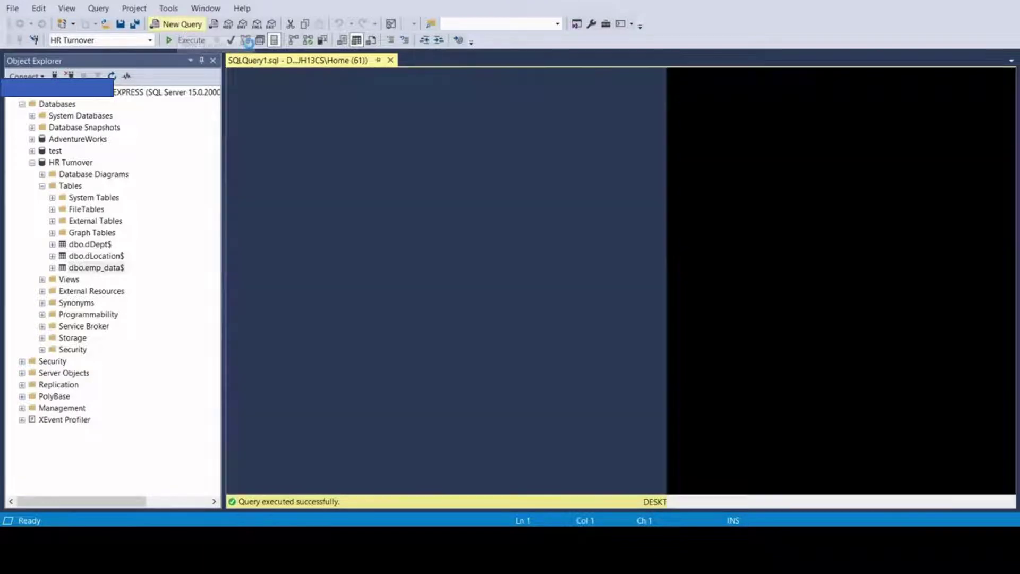
pyautogui.write('SELECT')
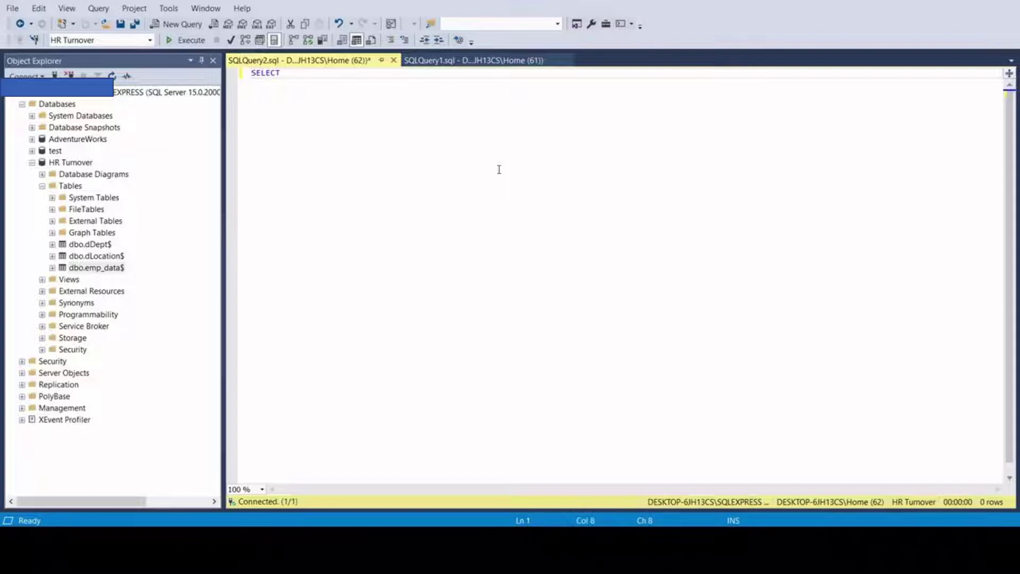
pyautogui.write(' *')
pyautogui.press('Return')
pyautogui.write('FROM ')
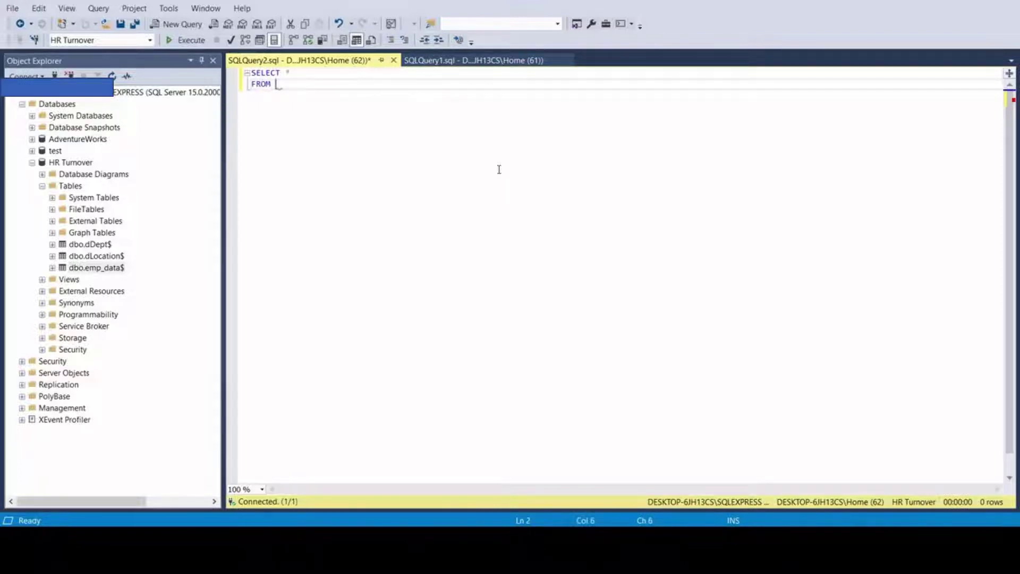
pyautogui.write('emp_dat')
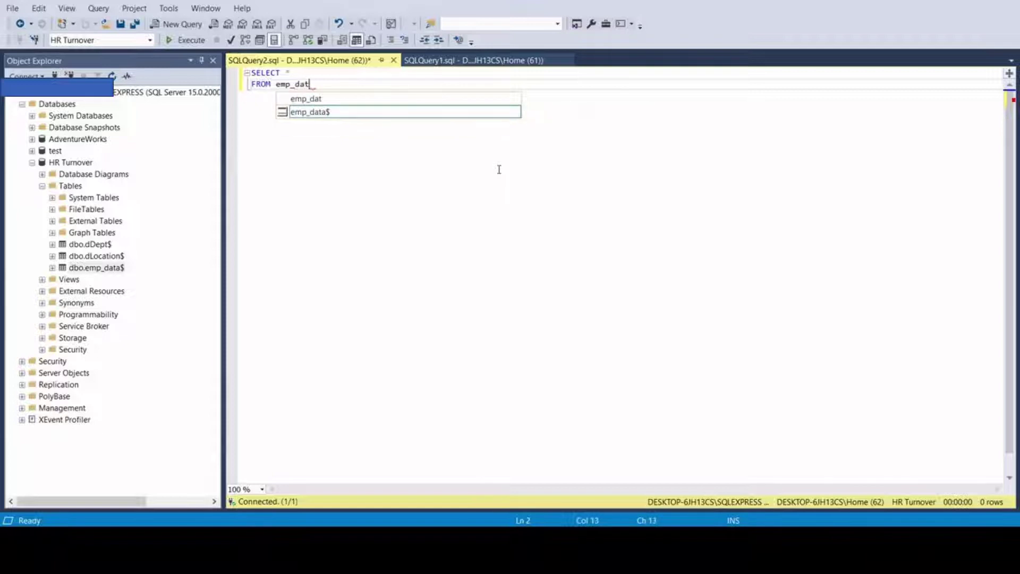
pyautogui.write('a')
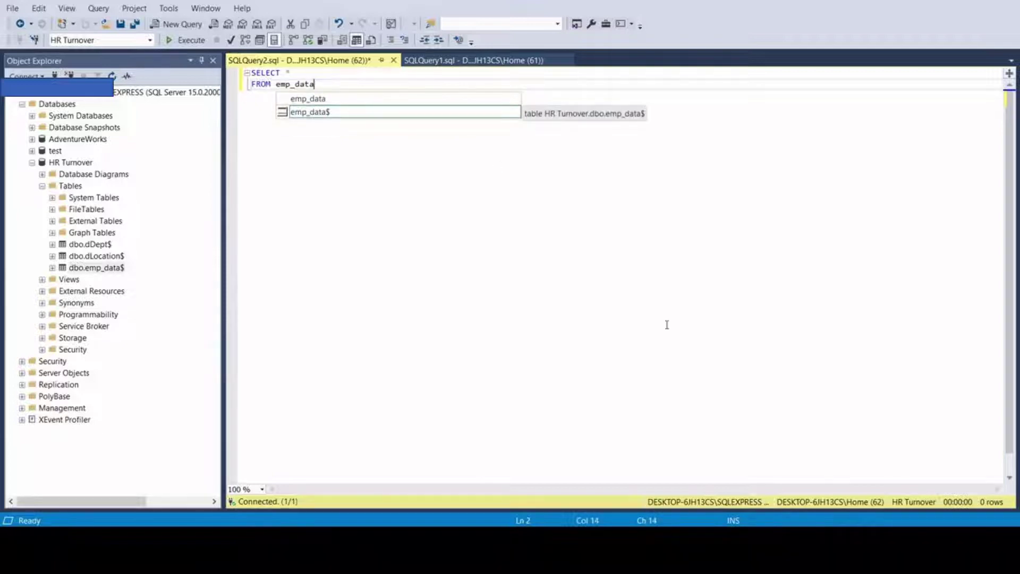
pyautogui.click(186, 40)
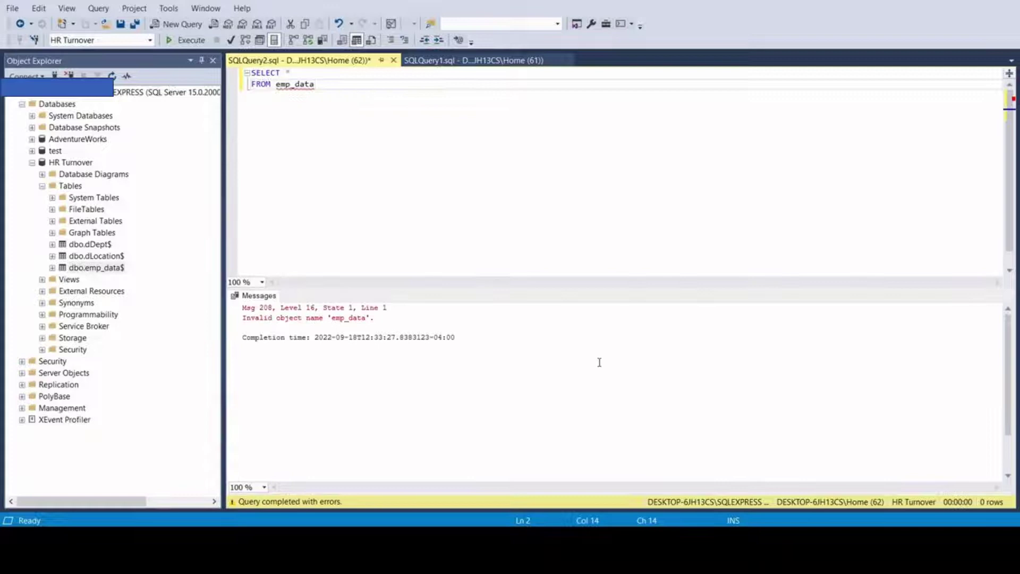
# Correct the table name to emp_data$ and rerun the query, returning 75 rows.
pyautogui.moveTo(297, 84)
pyautogui.press('BackSpace')
pyautogui.press('BackSpace')
pyautogui.press('BackSpace')
pyautogui.press('BackSpace')
pyautogui.press('BackSpace')
pyautogui.press('BackSpace')
pyautogui.write('emp_d')
pyautogui.press('Tab')
pyautogui.click(185, 40)
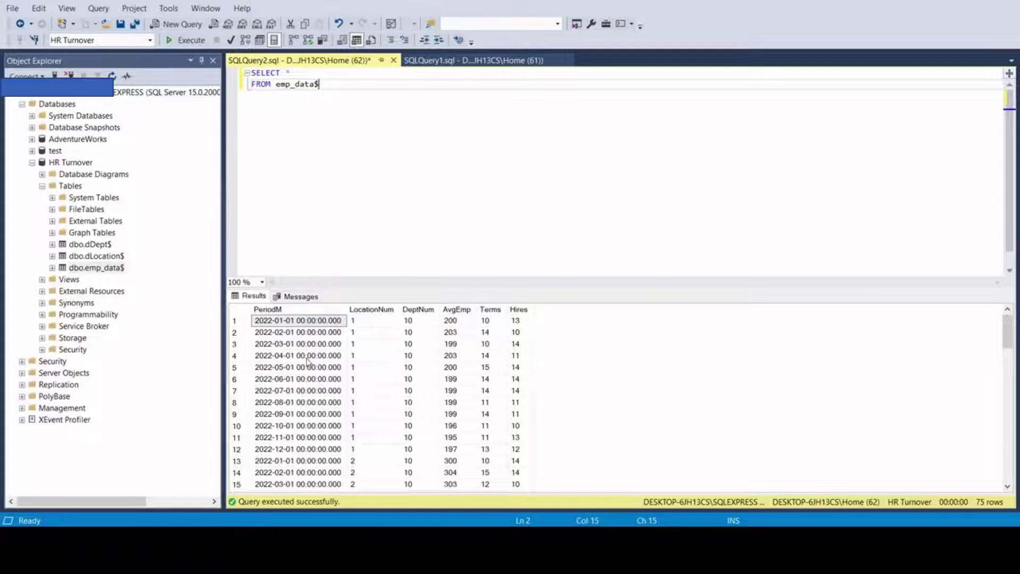
# Replace the asterisk in the emp_data$ SELECT list with PeriodM, AvgEmp and Terms.
pyautogui.click(291, 75)
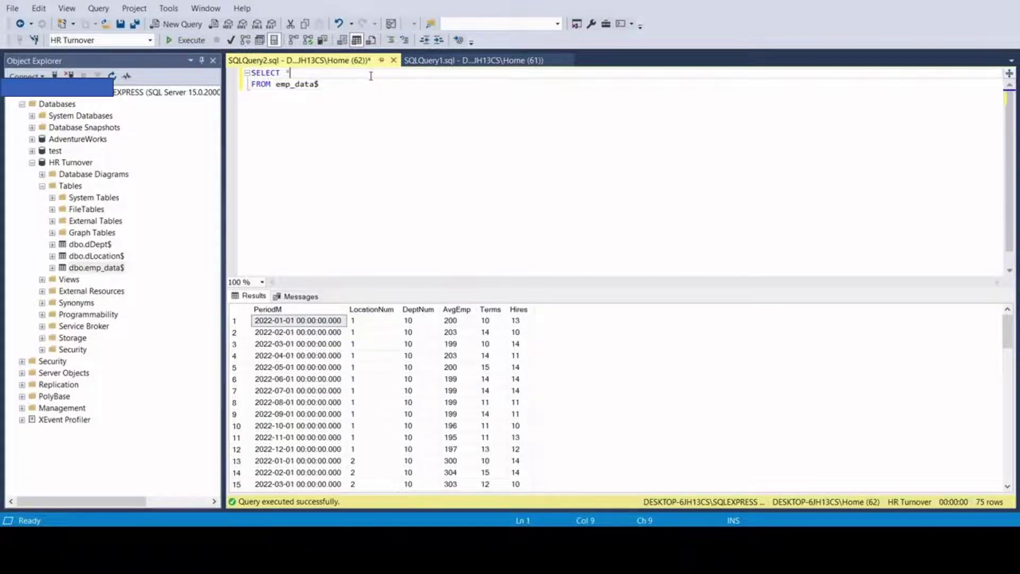
pyautogui.press('BackSpace')
pyautogui.write('Perio')
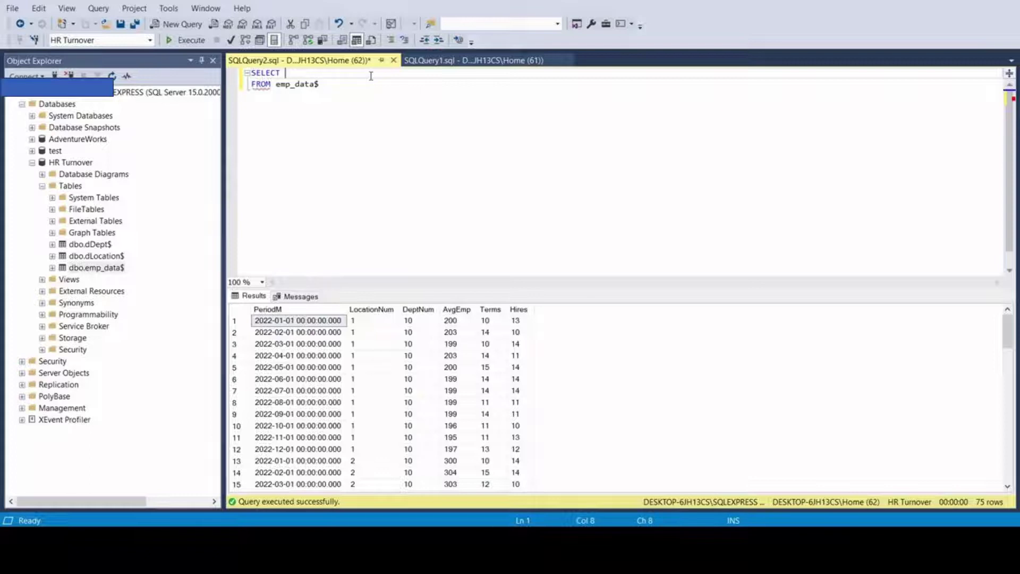
pyautogui.write(',Locat')
pyautogui.press('BackSpace')
pyautogui.press('BackSpace')
pyautogui.press('BackSpace')
pyautogui.press('BackSpace')
pyautogui.press('BackSpace')
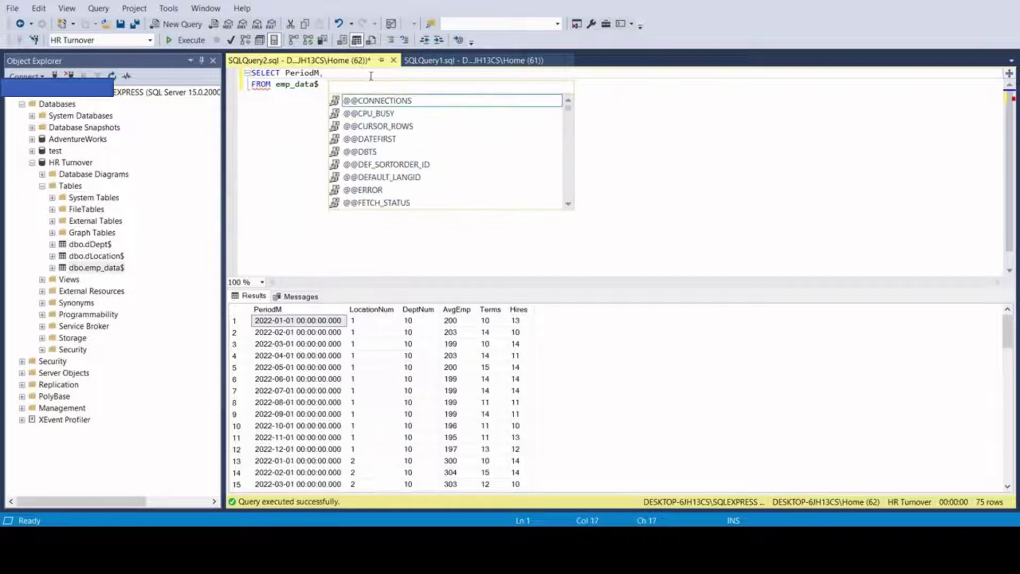
pyautogui.write('AvgEmp')
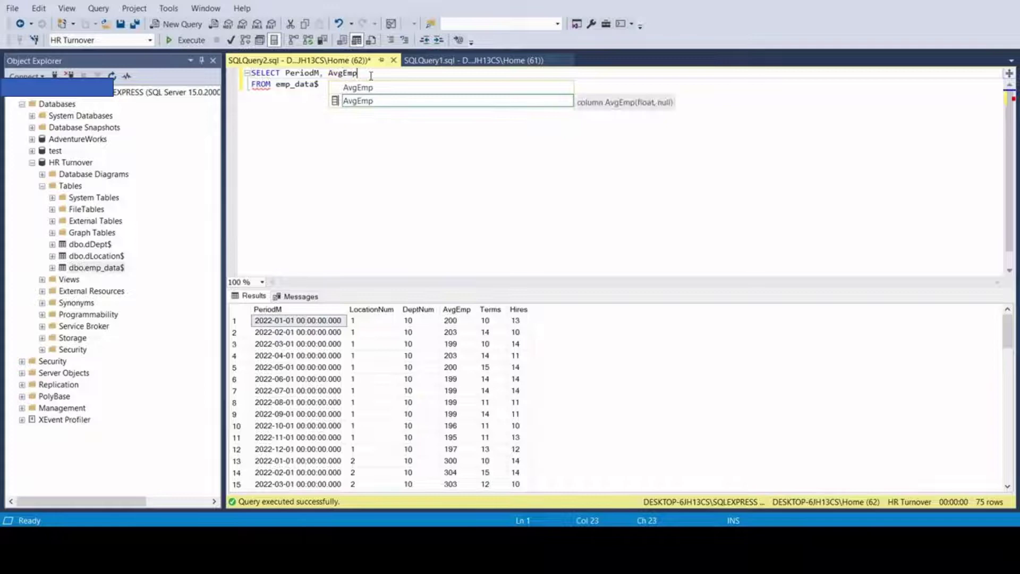
pyautogui.write(', Terms')
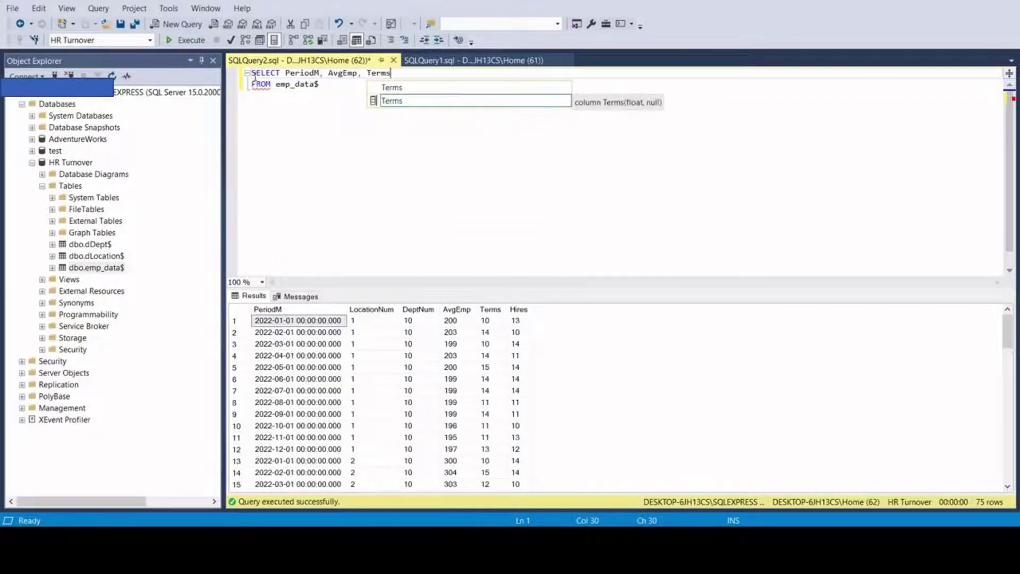
pyautogui.click(276, 84)
pyautogui.click(336, 85)
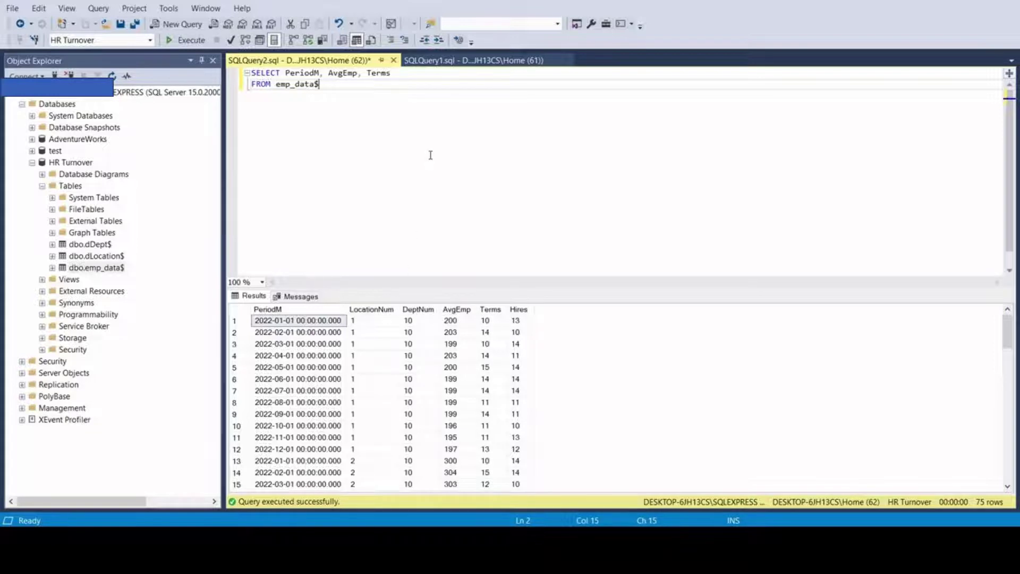
# Alias emp_data$ as E and add JOIN dLocation$ L ON L.LocationNum = E.LocationNum.
pyautogui.press('Return')
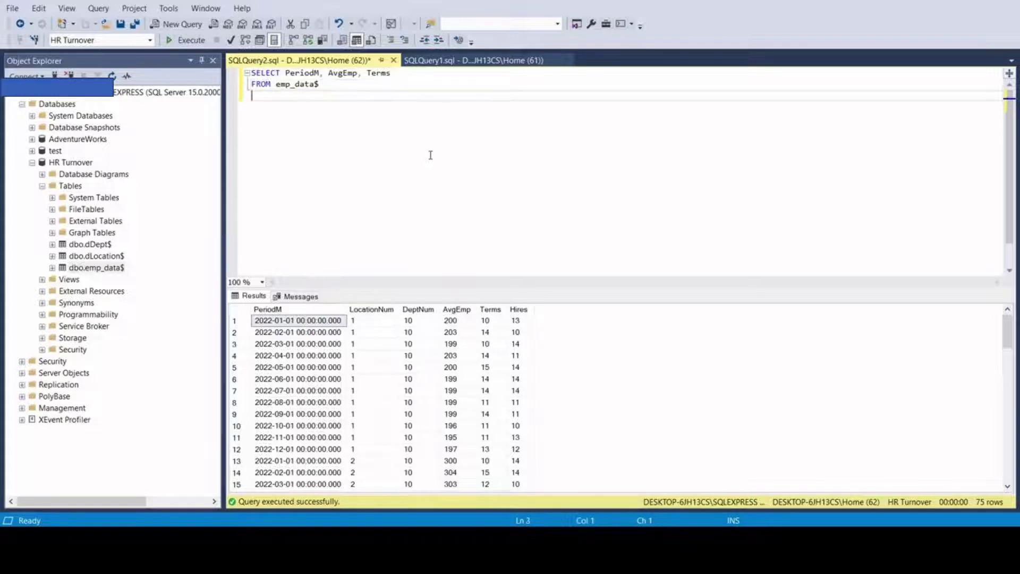
pyautogui.write('JOIN dL')
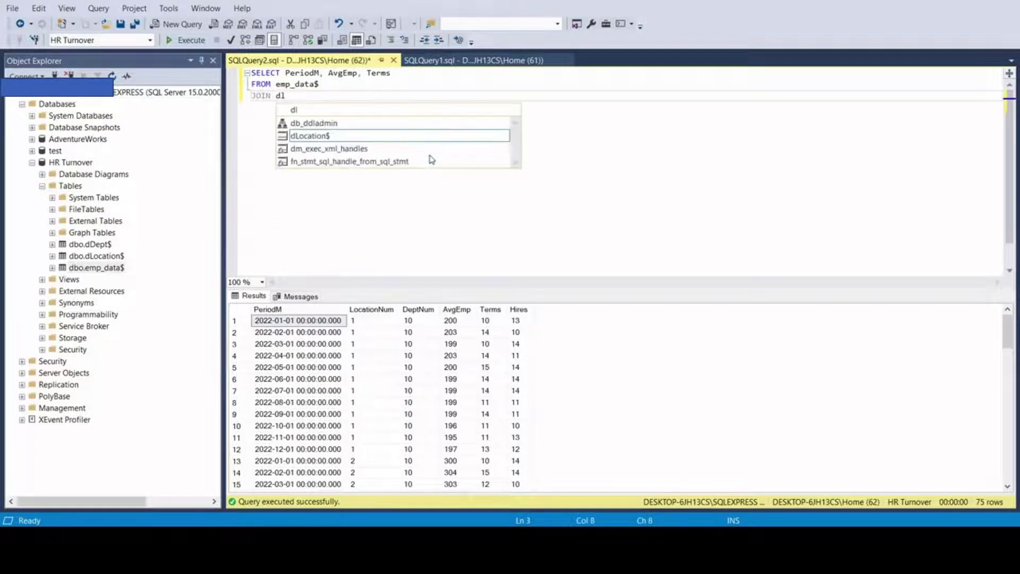
pyautogui.press('Tab')
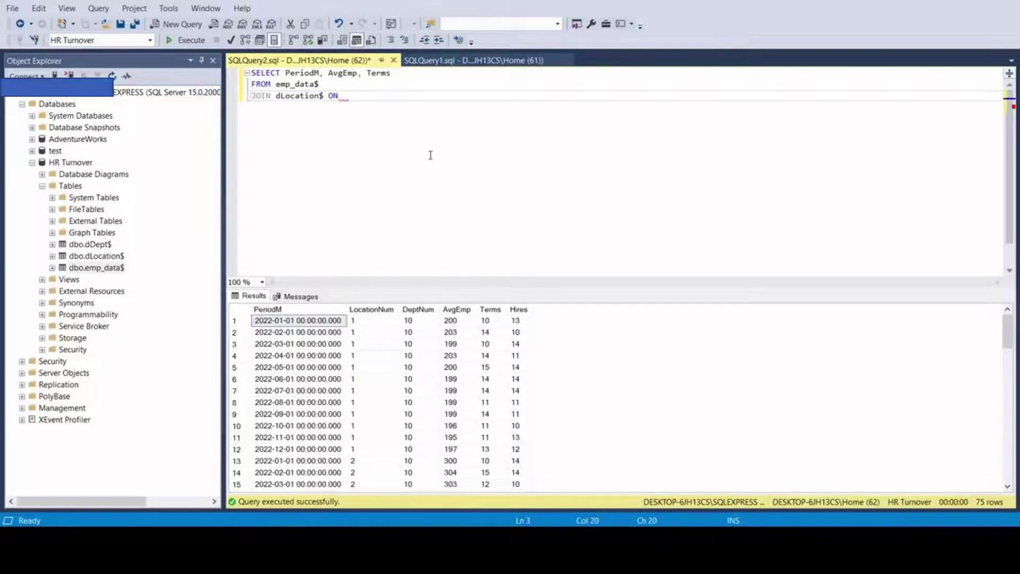
pyautogui.press('BackSpace')
pyautogui.press('BackSpace')
pyautogui.write('l')
pyautogui.press('BackSpace')
pyautogui.press('BackSpace')
pyautogui.write('L ON L.lo')
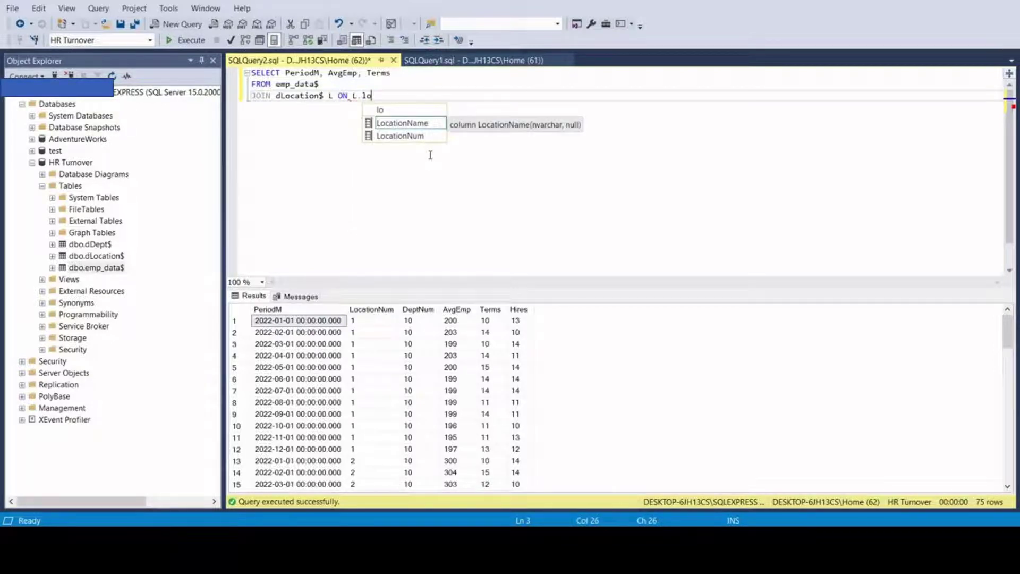
pyautogui.press('Tab')
pyautogui.write('=')
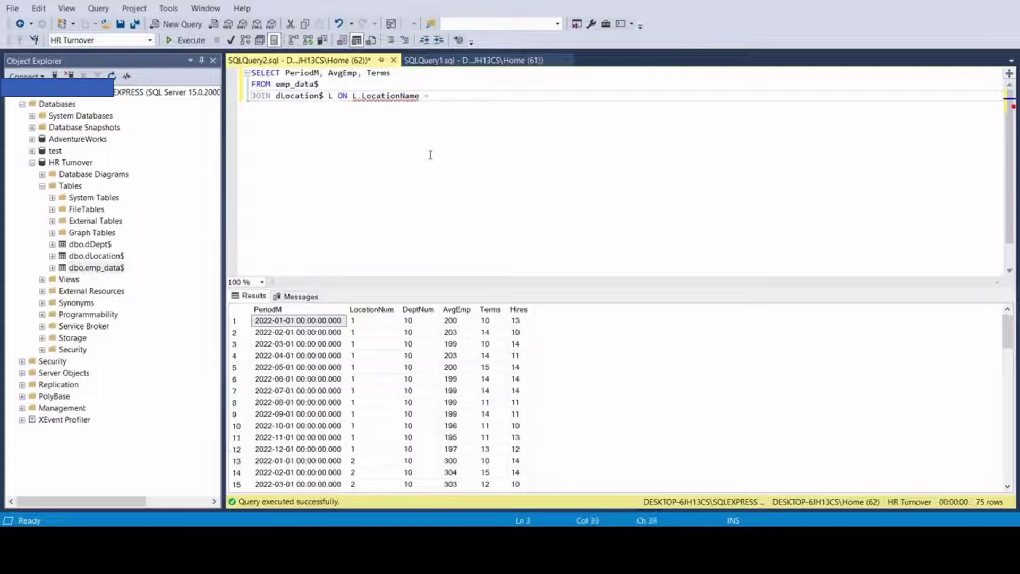
pyautogui.press('Up')
pyautogui.write('E')
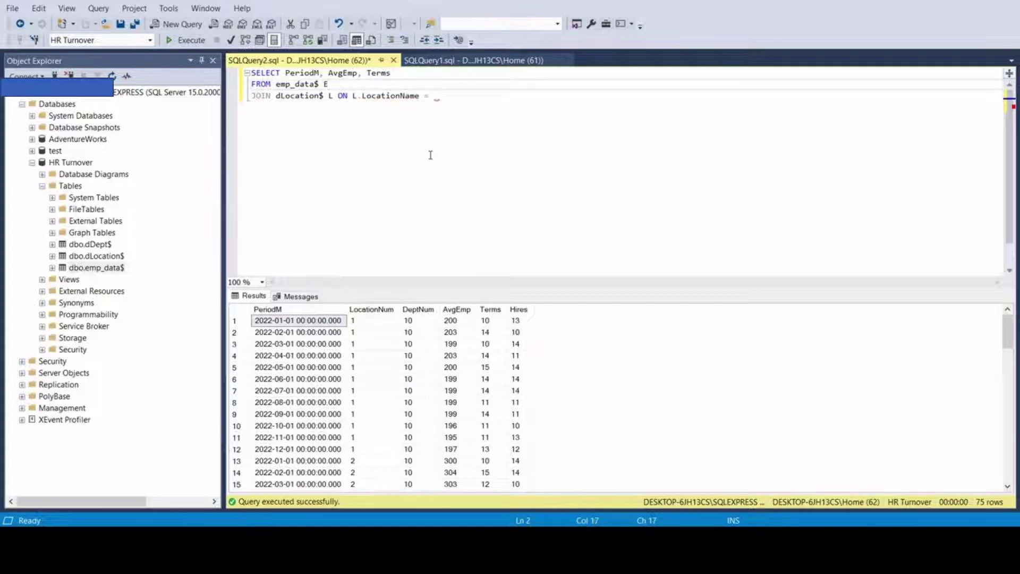
pyautogui.press('Down')
pyautogui.press('Right')
pyautogui.press('Right')
pyautogui.press('Right')
pyautogui.press('Right')
pyautogui.press('Right')
pyautogui.press('Right')
pyautogui.press('Right')
pyautogui.press('Right')
pyautogui.press('Right')
pyautogui.press('Right')
pyautogui.press('Right')
pyautogui.press('Right')
pyautogui.press('Right')
pyautogui.press('Right')
pyautogui.press('Right')
pyautogui.press('Right')
pyautogui.press('Right')
pyautogui.press('Right')
pyautogui.press('Right')
pyautogui.press('Right')
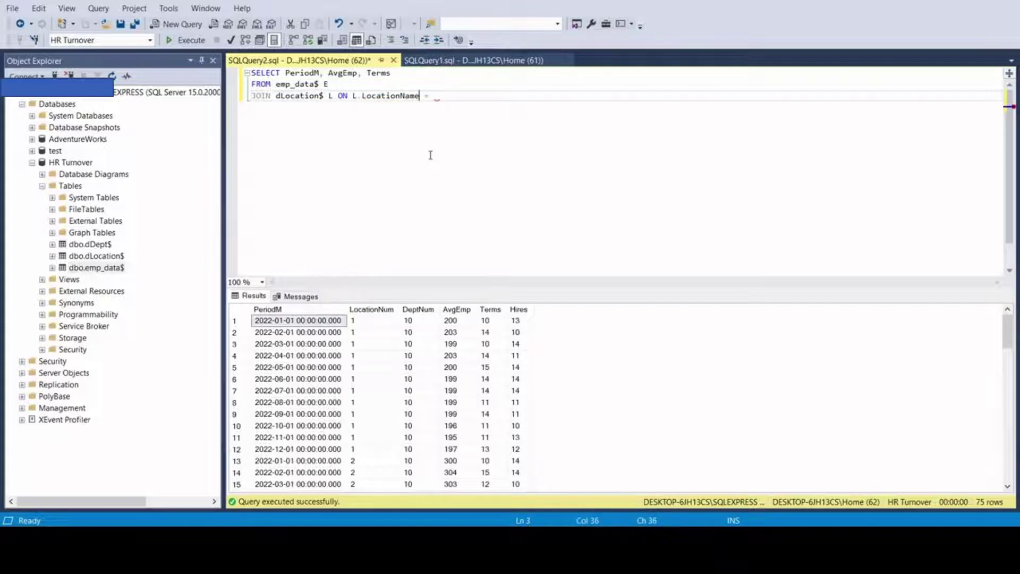
pyautogui.press('BackSpace')
pyautogui.press('BackSpace')
pyautogui.press('BackSpace')
pyautogui.write('um = E.L')
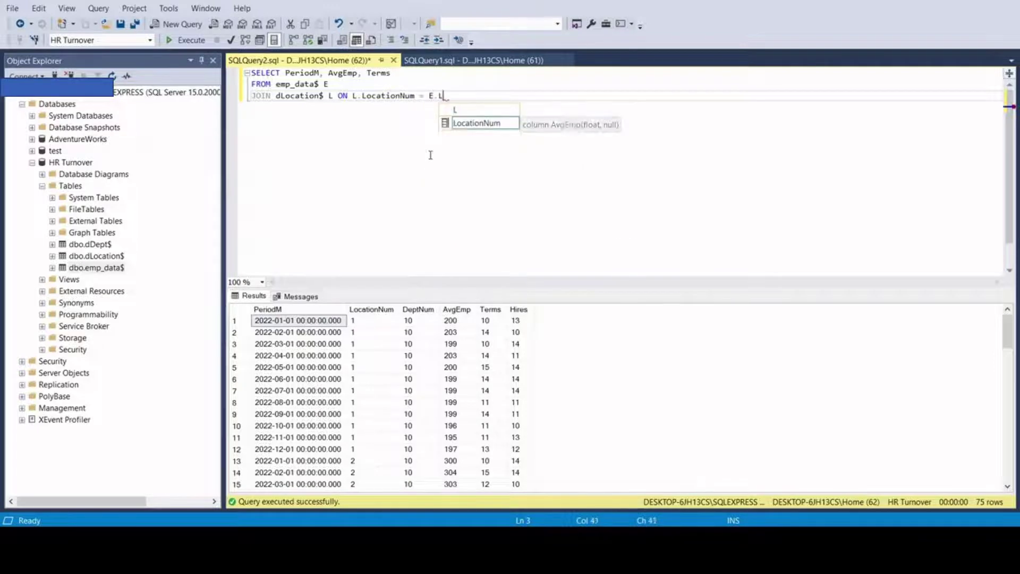
pyautogui.press('Tab')
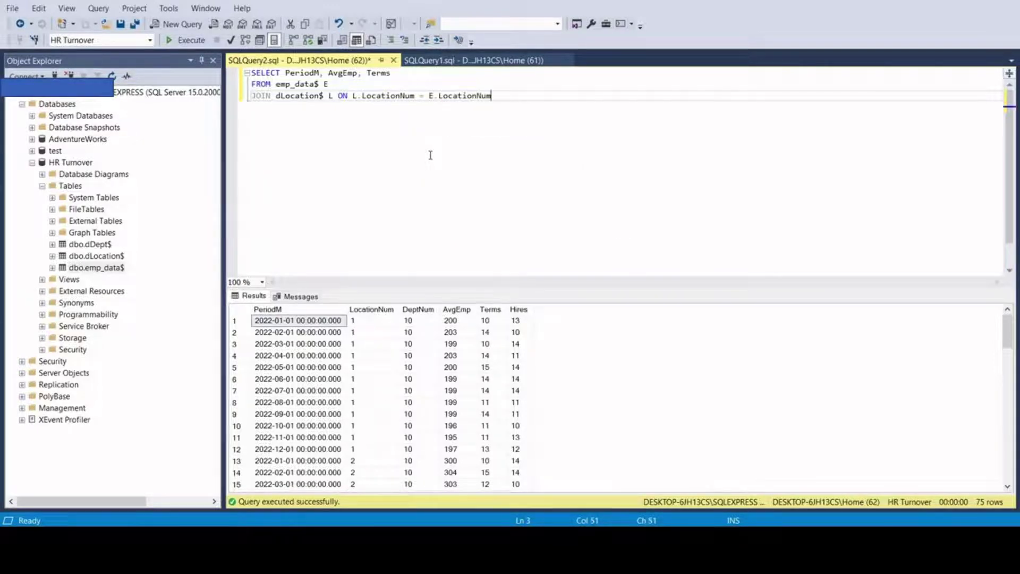
# Add LocationName to the SELECT columns and run the query, returning 72 rows.
pyautogui.click(488, 74)
pyautogui.write(',')
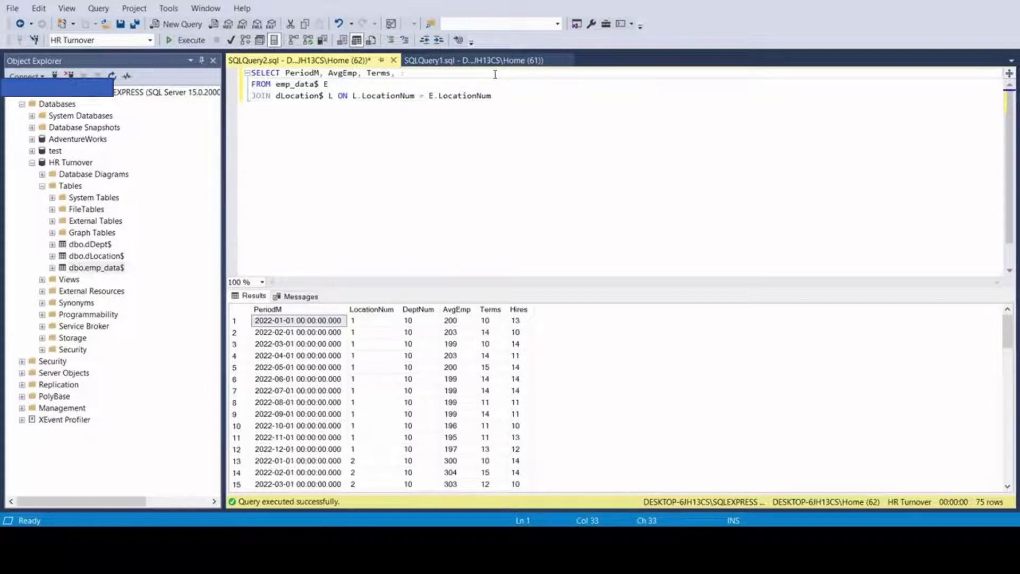
pyautogui.write(' Locatio')
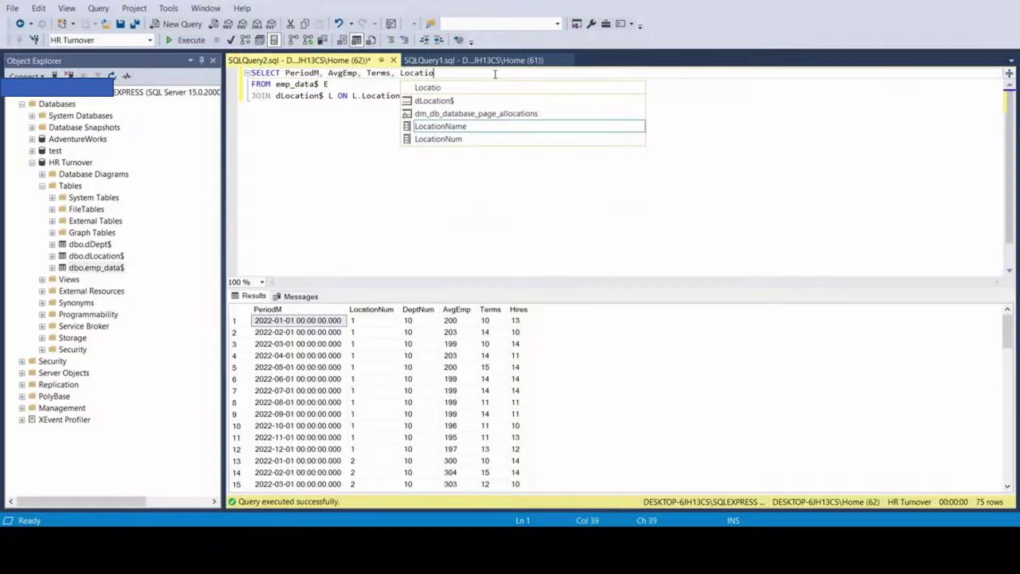
pyautogui.press('Tab')
pyautogui.click(549, 96)
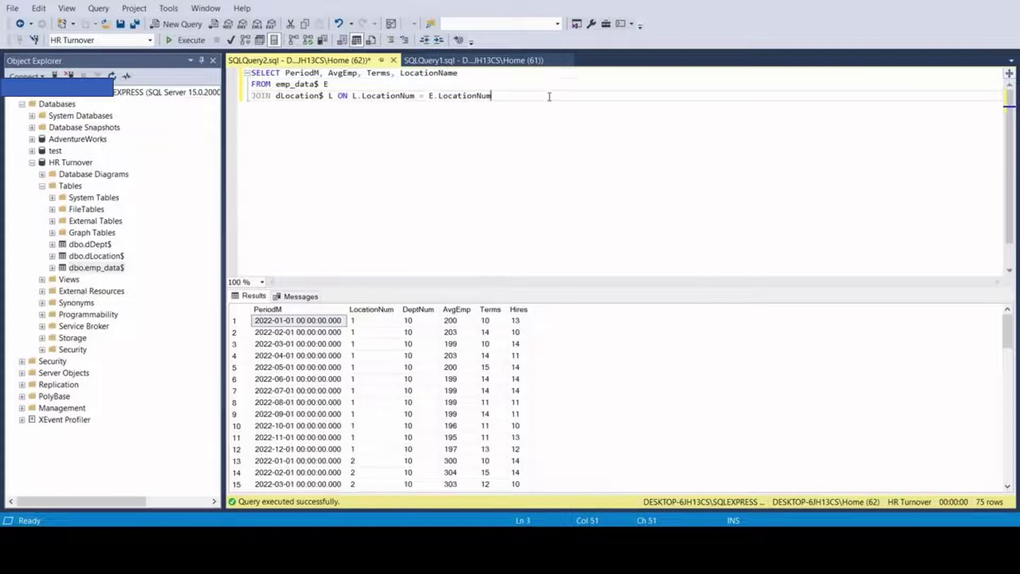
pyautogui.click(186, 39)
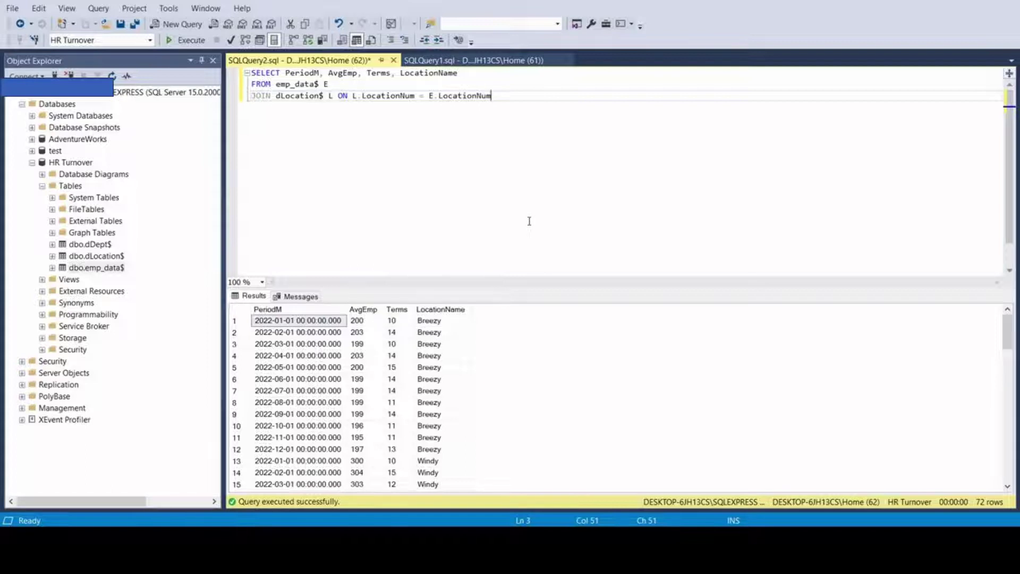
# Add a JOIN dDept$ D ON D.DeptNum = E.DeptNum line below the location join.
pyautogui.press('Return')
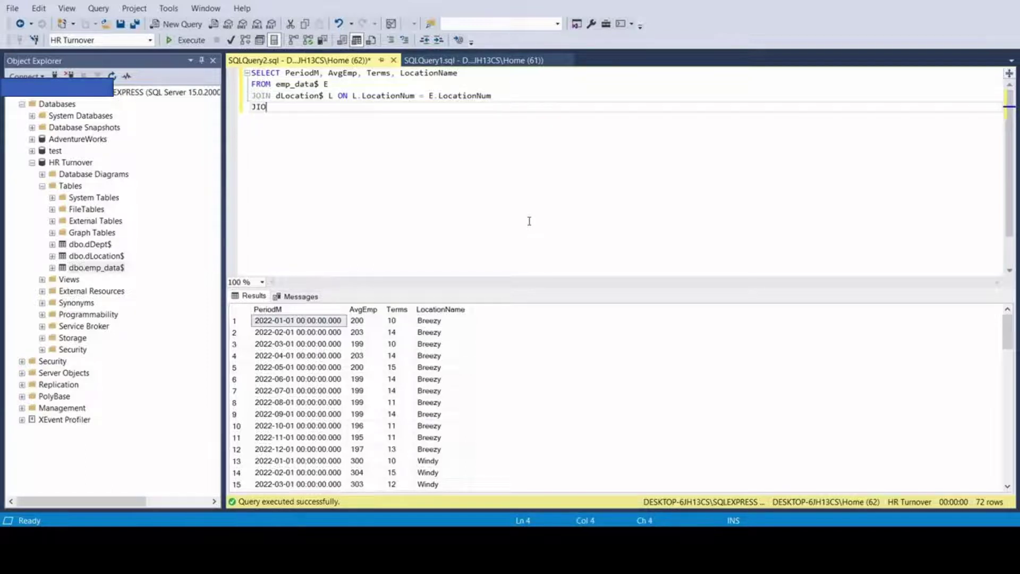
pyautogui.write('JOIN d')
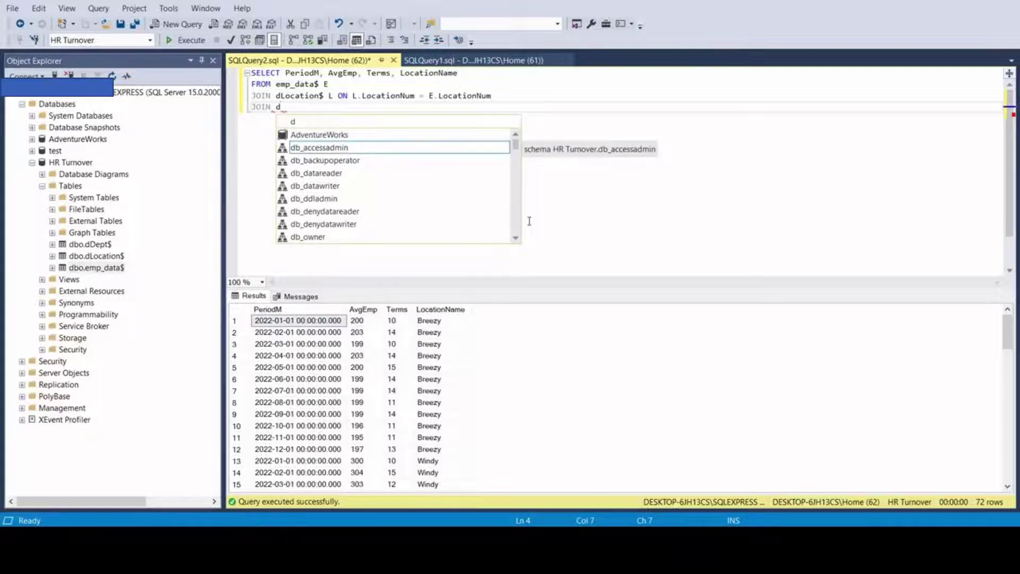
pyautogui.write('De')
pyautogui.press('Tab')
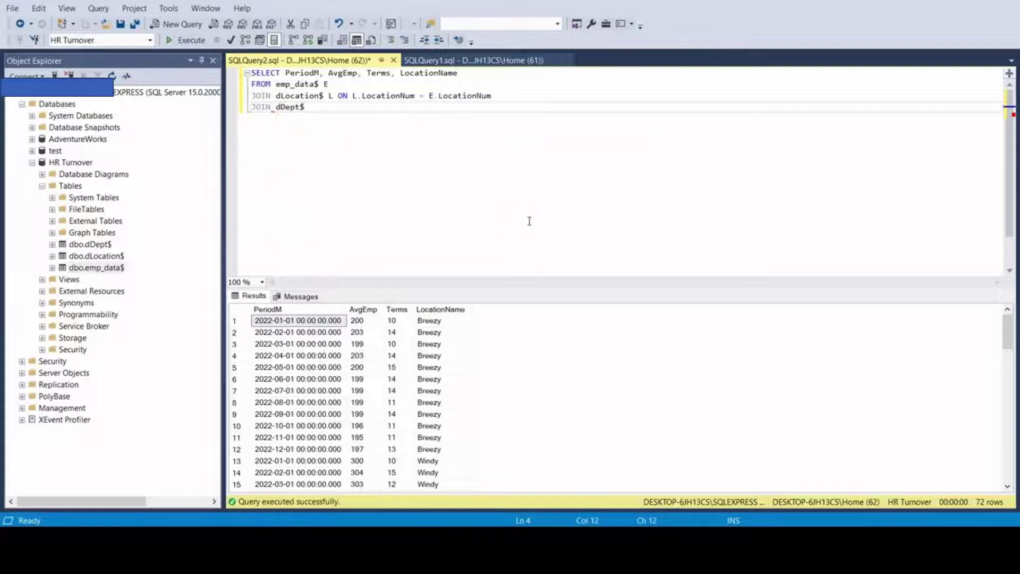
pyautogui.write('D ON D.')
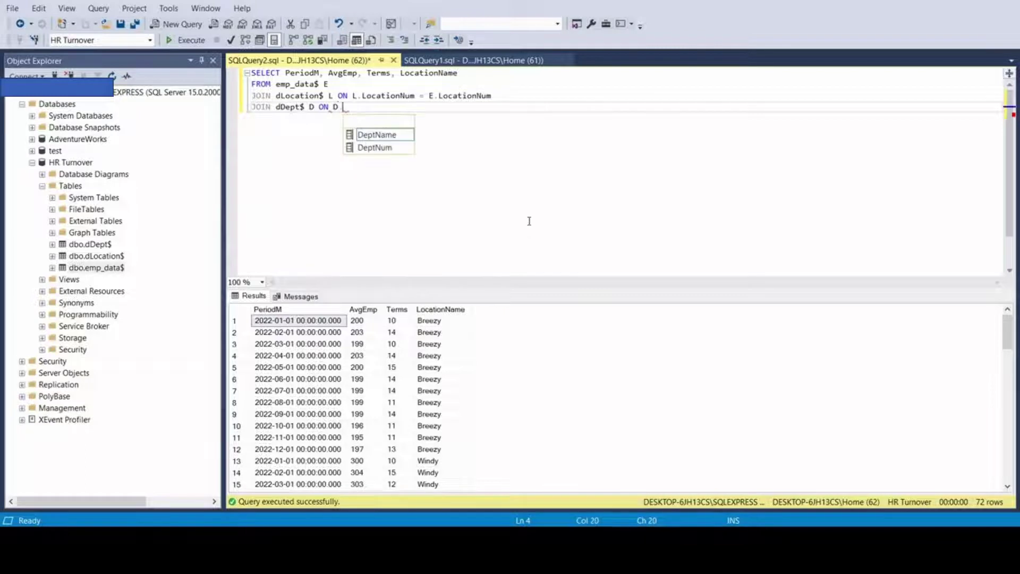
pyautogui.press('Down')
pyautogui.press('Tab')
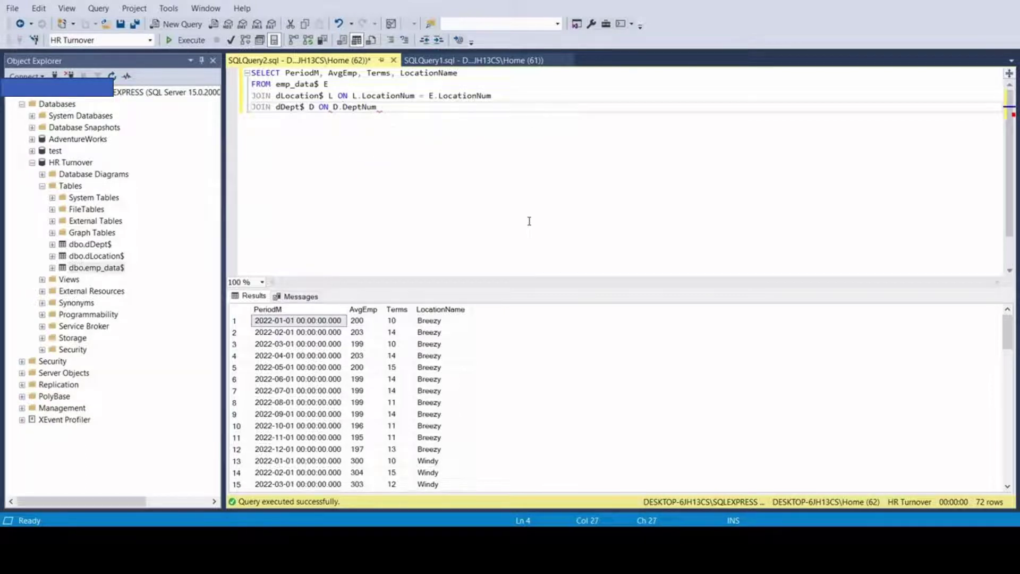
pyautogui.write('= E.')
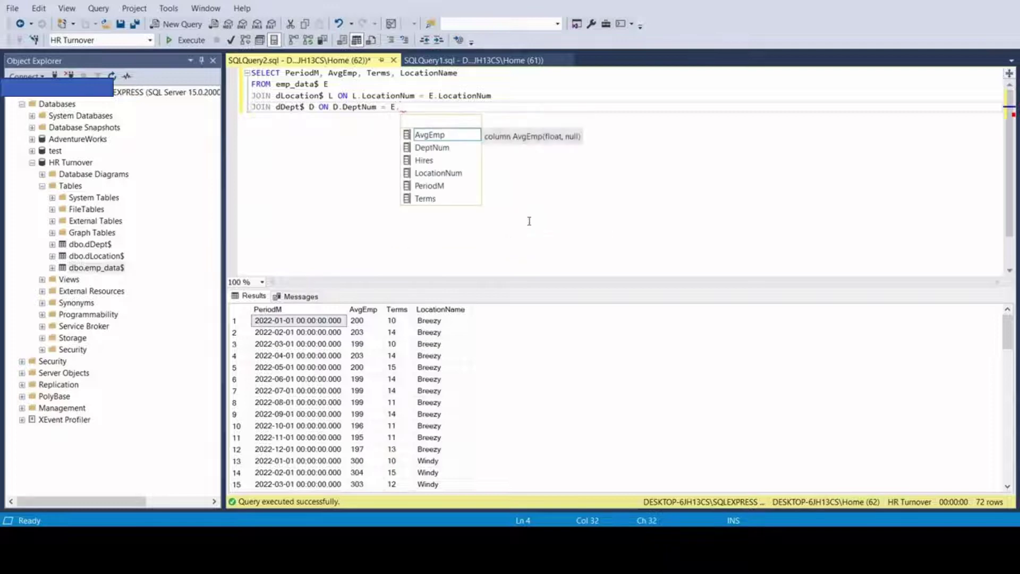
pyautogui.press('Tab')
pyautogui.press('BackSpace')
pyautogui.press('BackSpace')
pyautogui.press('BackSpace')
pyautogui.press('BackSpace')
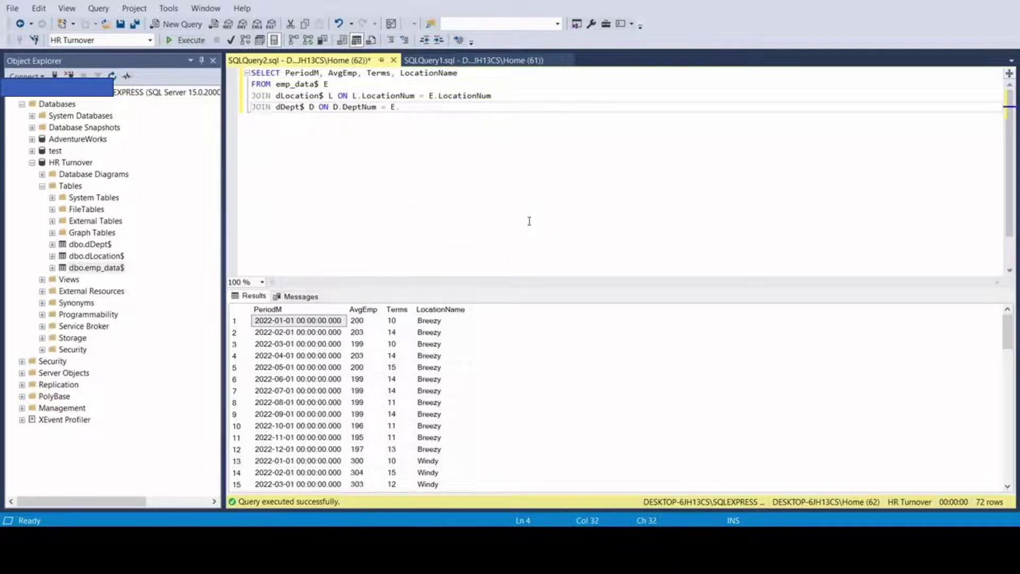
pyautogui.write('D')
pyautogui.press('Tab')
# Append DeptName to the SELECT column list.
pyautogui.click(474, 71)
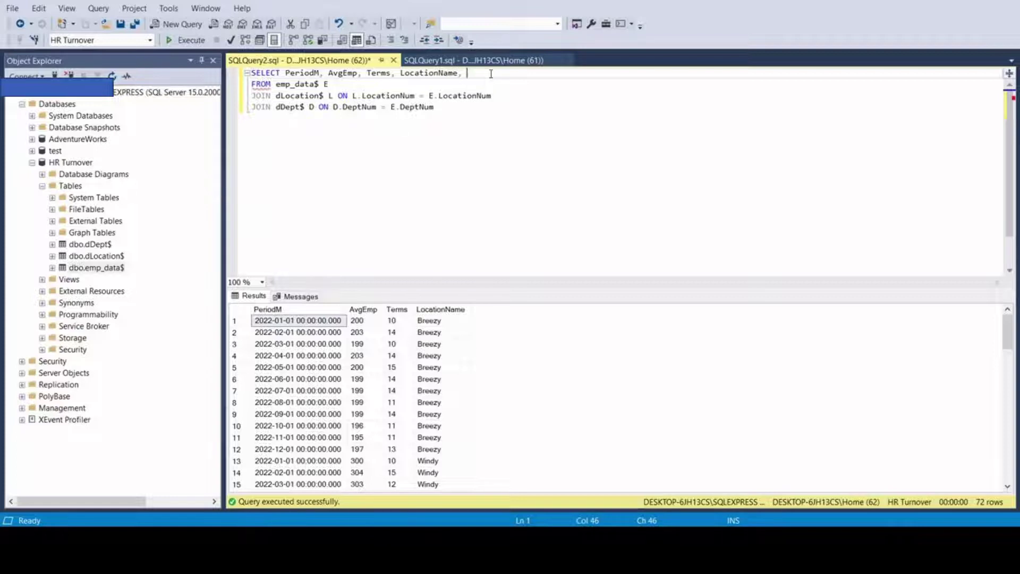
pyautogui.write(', D')
pyautogui.press('BackSpace')
pyautogui.write('d')
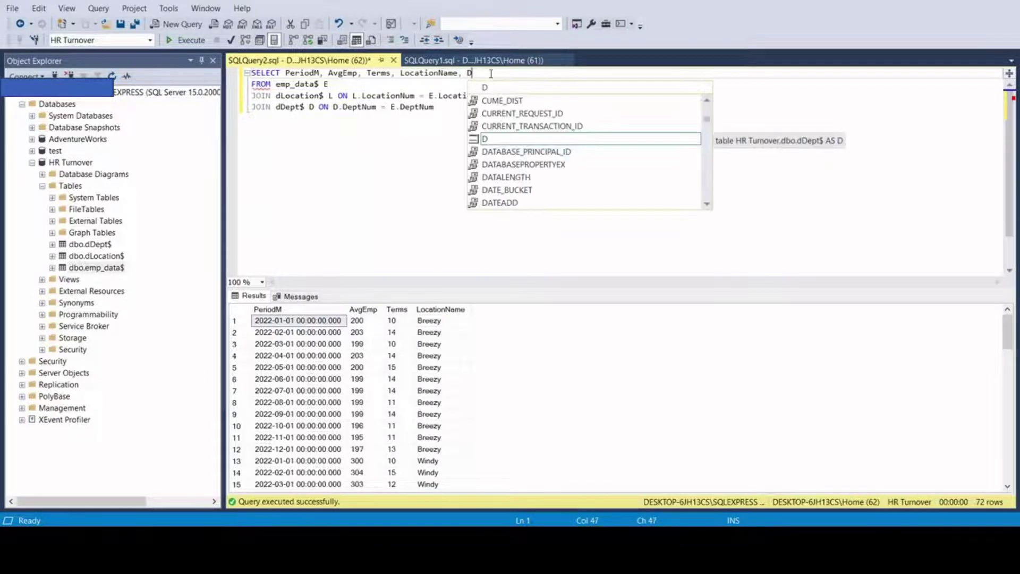
pyautogui.write('ep')
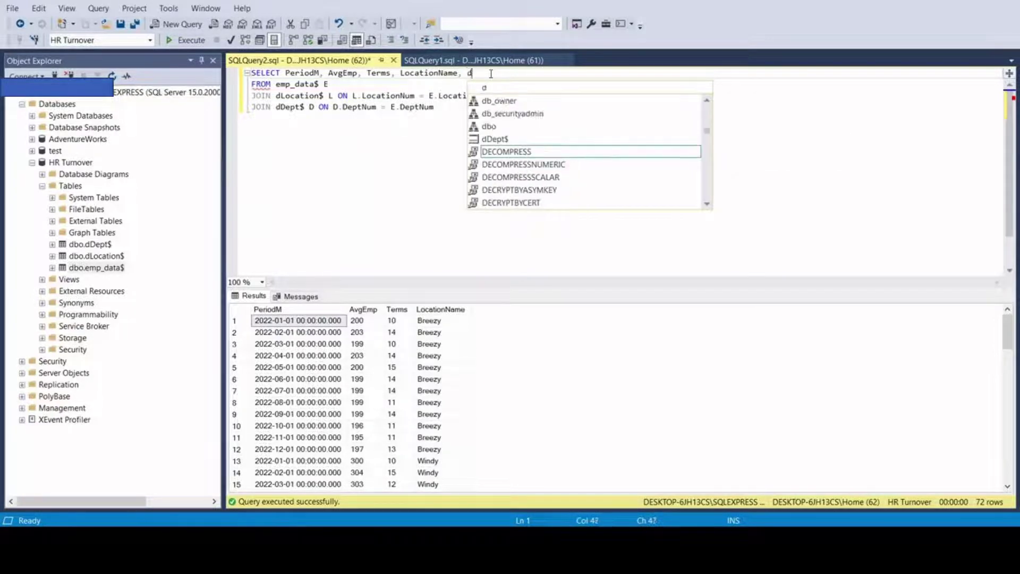
pyautogui.press('Tab')
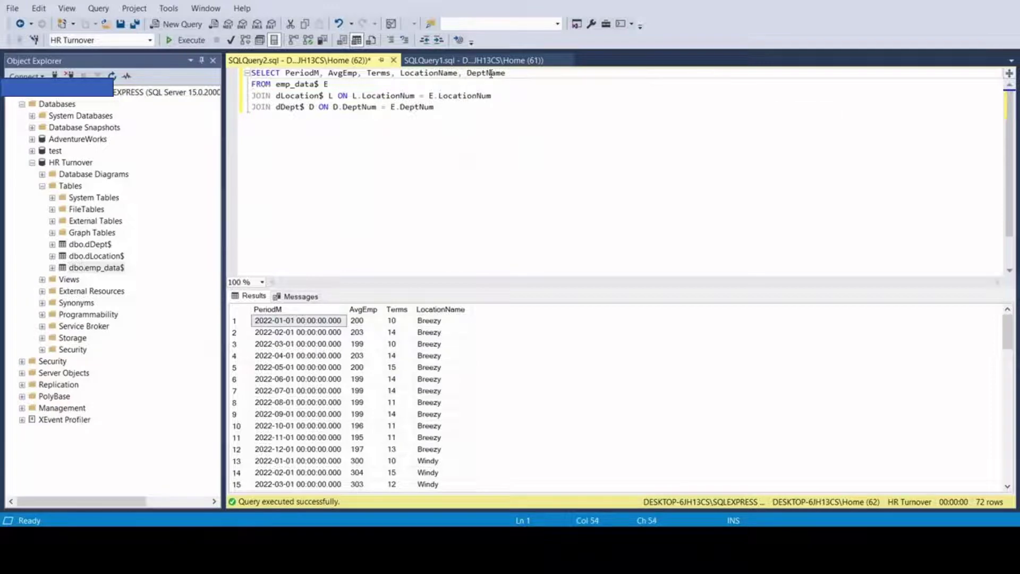
pyautogui.click(415, 107)
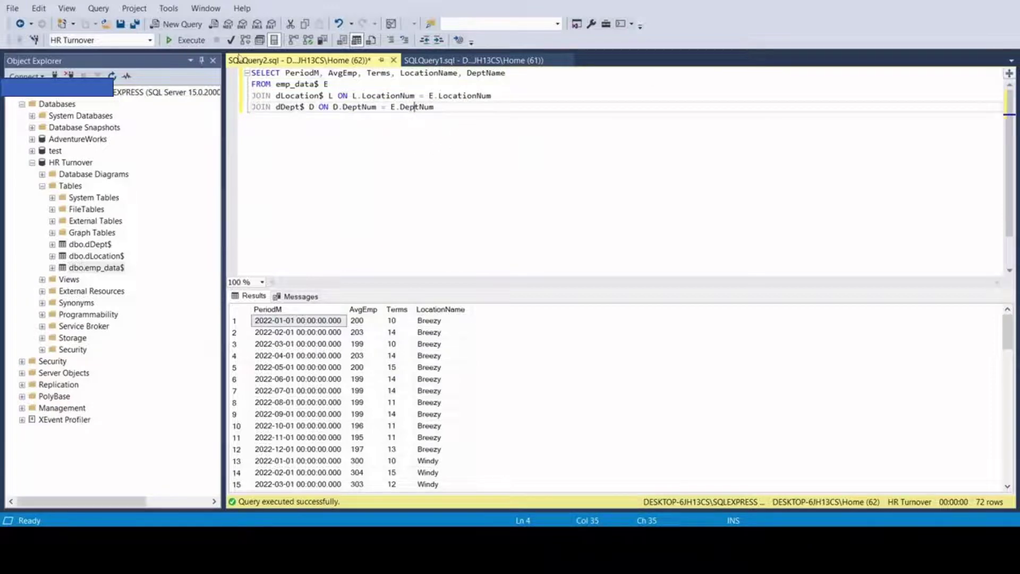
# Re-run the query to get 72 rows with DeptName (Mechanics), then review its FROM, columns and joins.
pyautogui.click(192, 41)
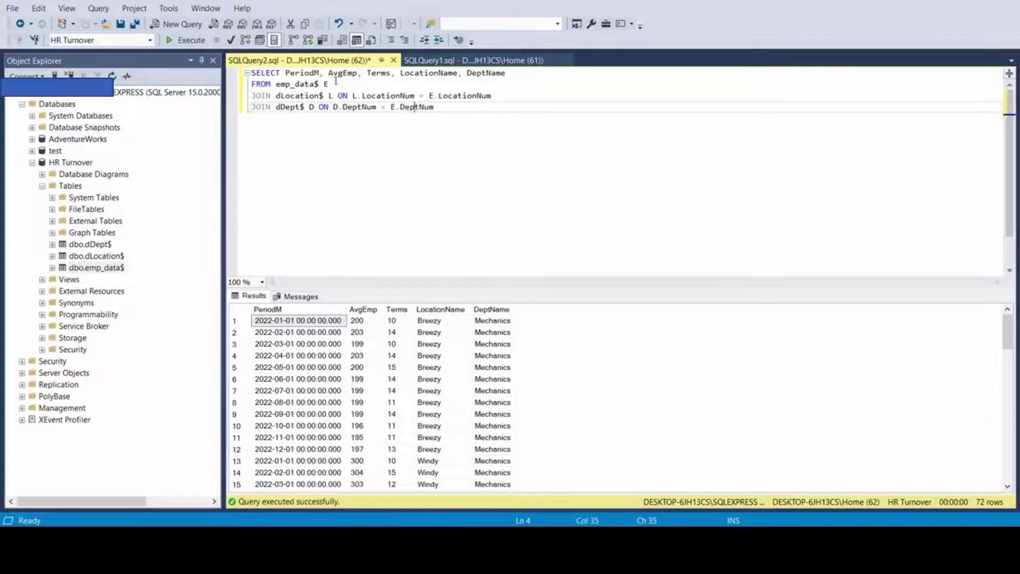
pyautogui.moveTo(330, 84); pyautogui.dragTo(258, 84)
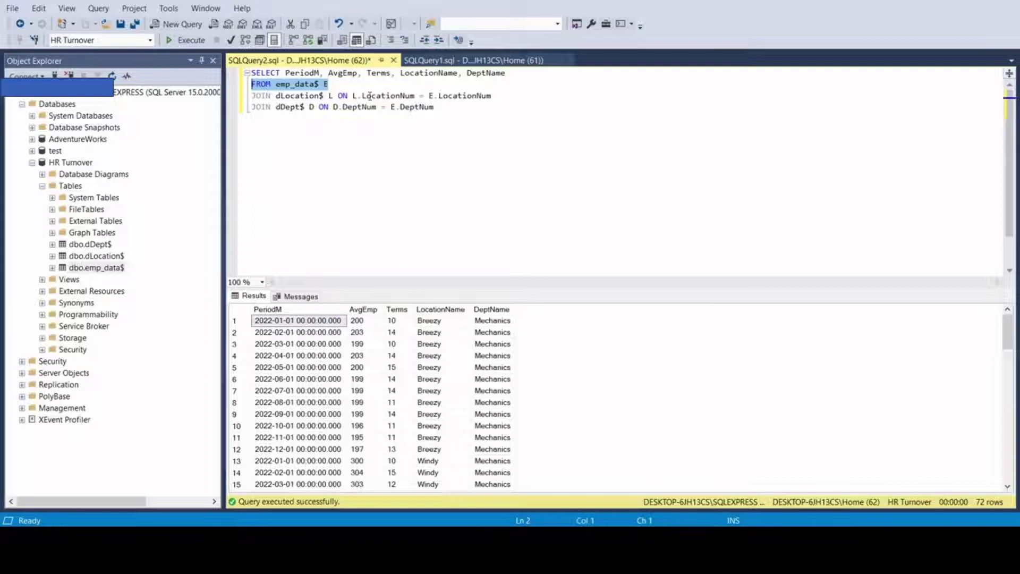
pyautogui.moveTo(402, 73); pyautogui.dragTo(502, 75)
pyautogui.moveTo(352, 96)
pyautogui.mouseDown()
pyautogui.moveTo(476, 96)
pyautogui.moveTo(349, 107)
pyautogui.mouseUp()
pyautogui.click(338, 142)
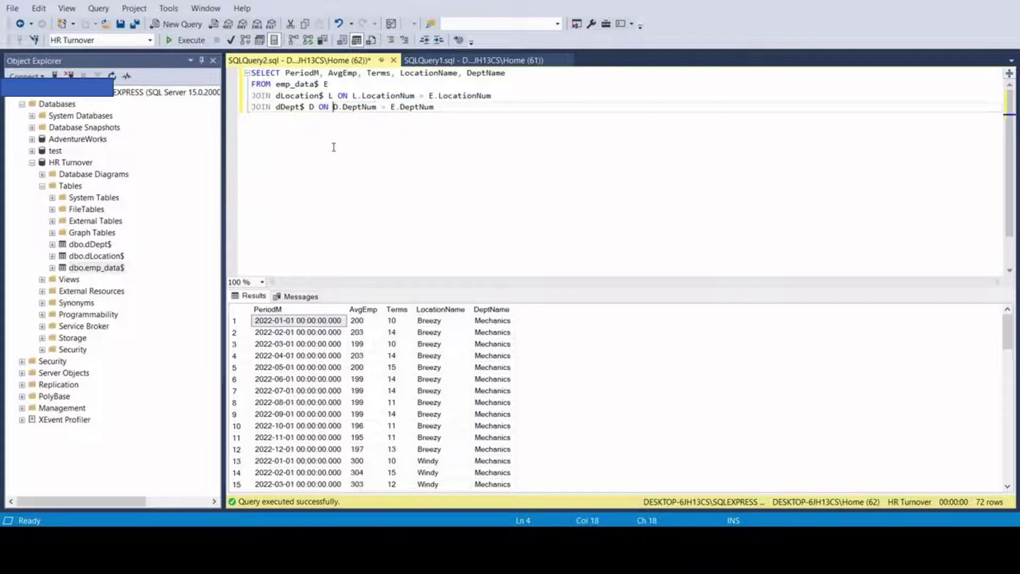
pyautogui.click(508, 109)
# Wrap the join query as CREATE VIEW vHRTurnover AS and execute it successfully.
pyautogui.click(252, 73)
pyautogui.press('Return')
pyautogui.press('Return')
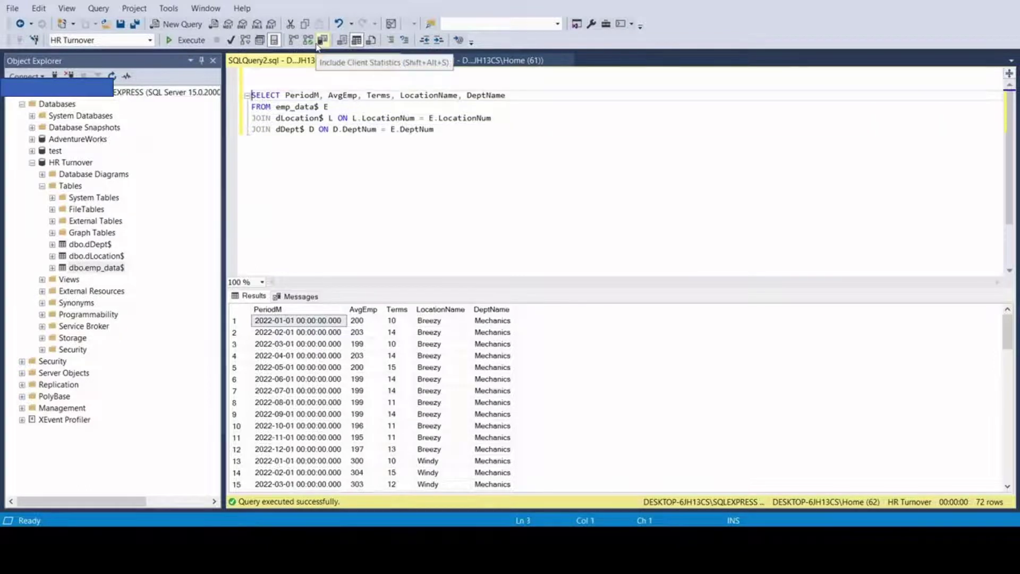
pyautogui.press('Up')
pyautogui.press('Up')
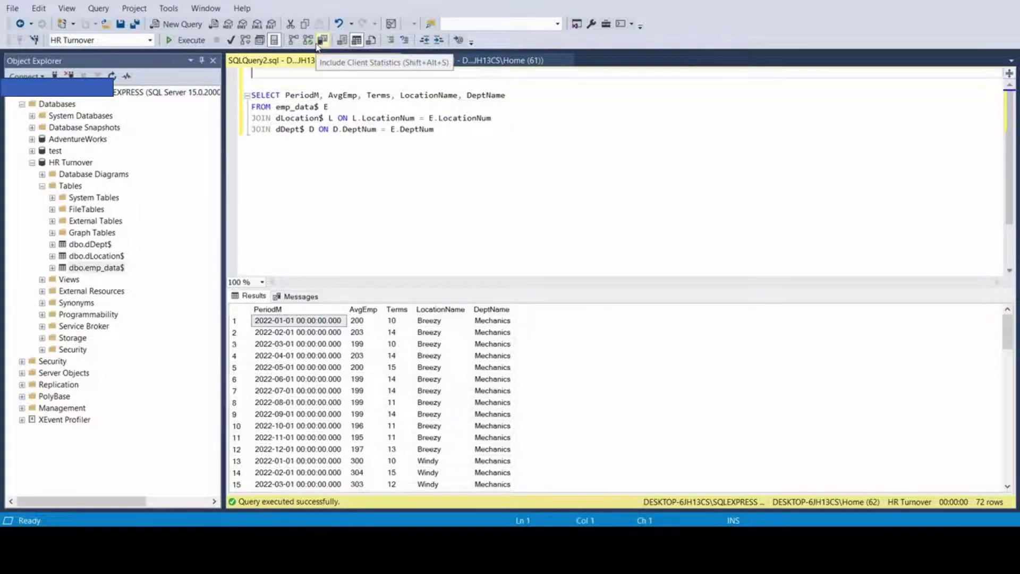
pyautogui.write('CREATE VIEW vH')
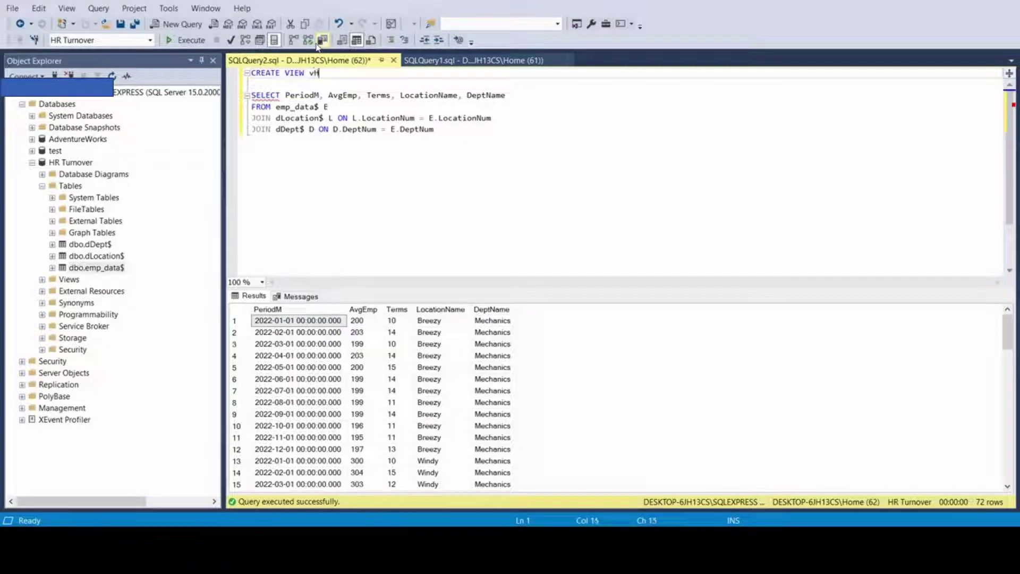
pyautogui.write('RTurnover AS')
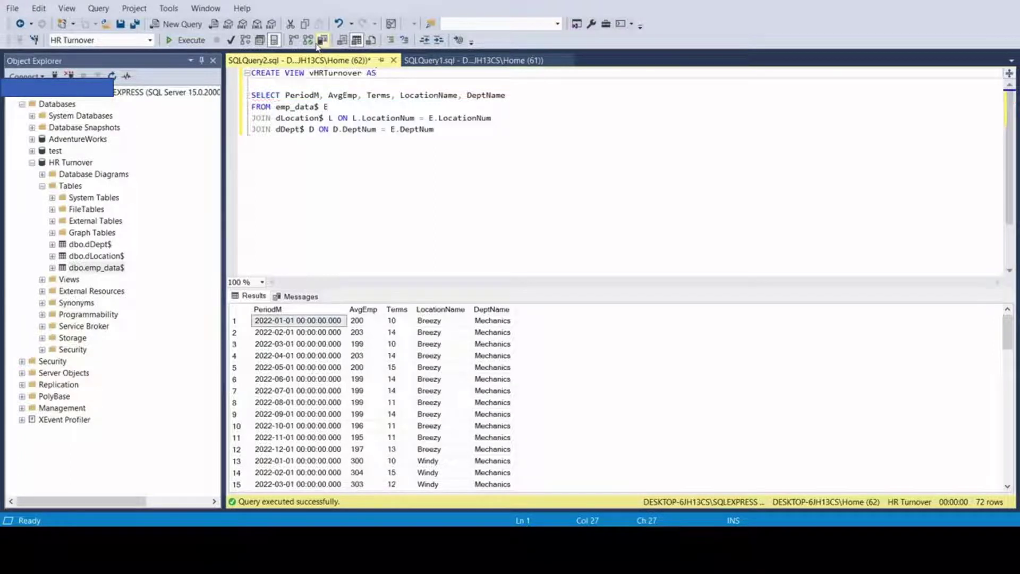
pyautogui.click(367, 183)
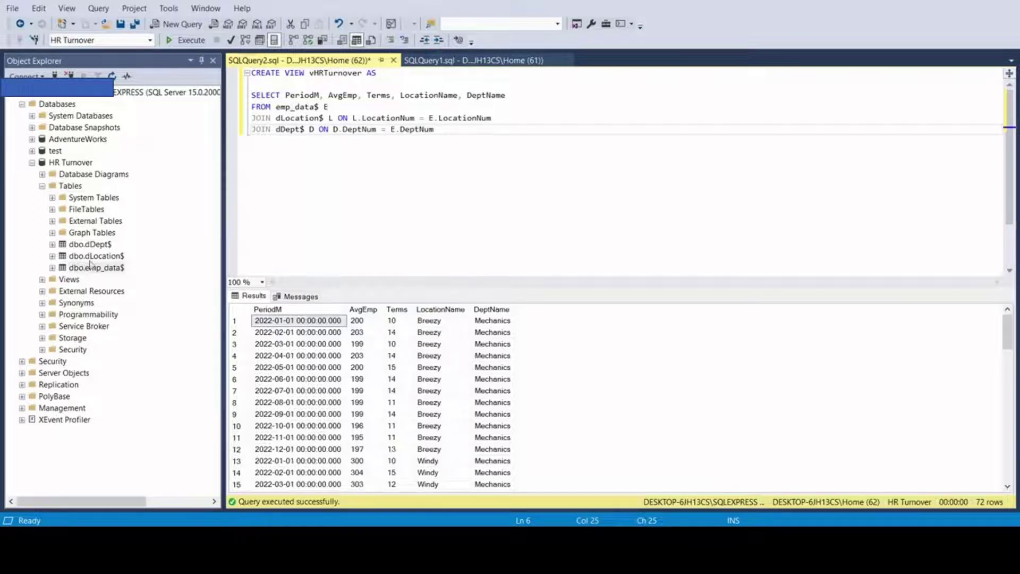
pyautogui.click(69, 281)
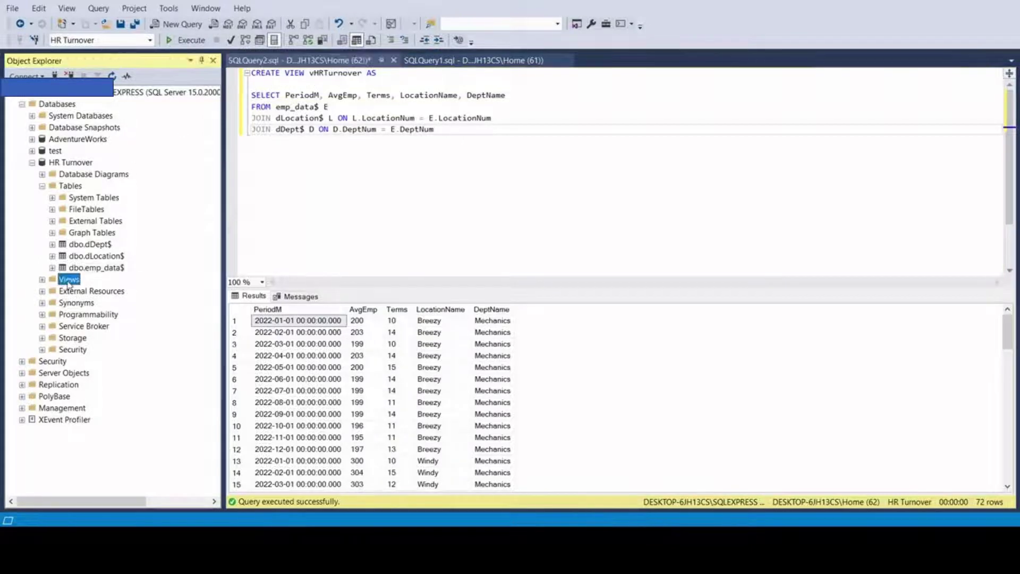
pyautogui.click(313, 73)
pyautogui.moveTo(314, 73); pyautogui.dragTo(362, 72)
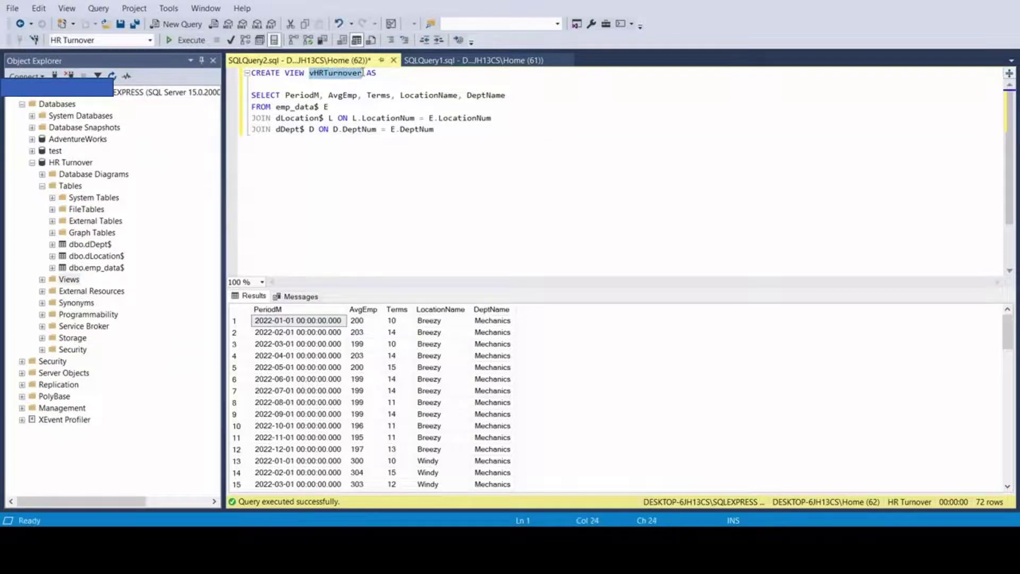
pyautogui.moveTo(460, 130); pyautogui.dragTo(252, 95)
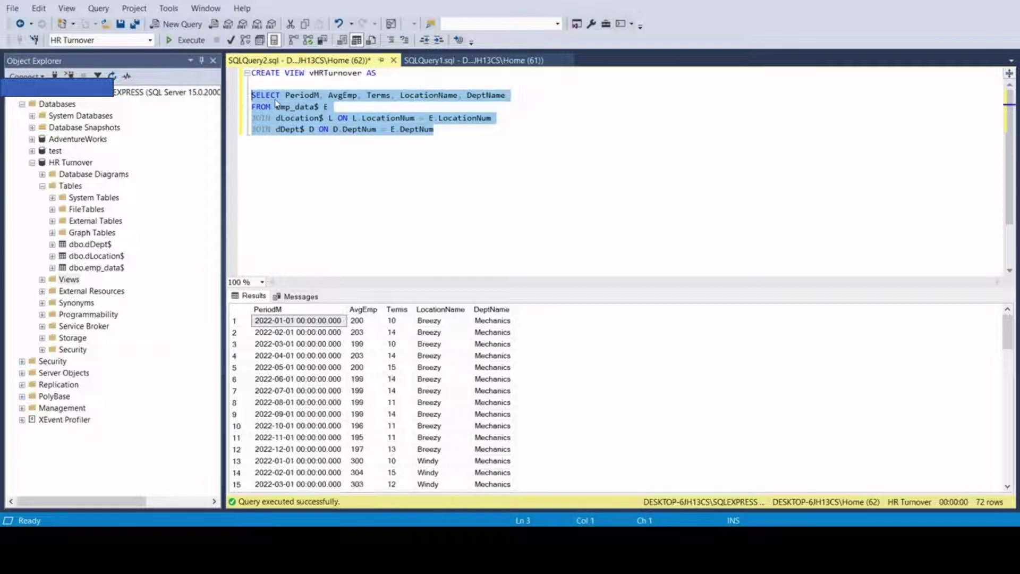
pyautogui.click(379, 95)
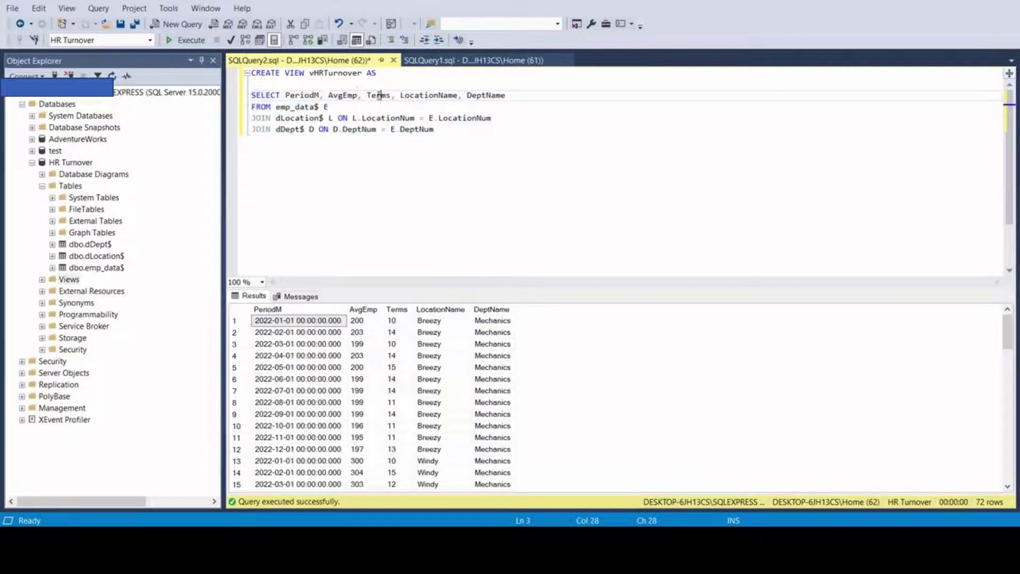
pyautogui.click(190, 42)
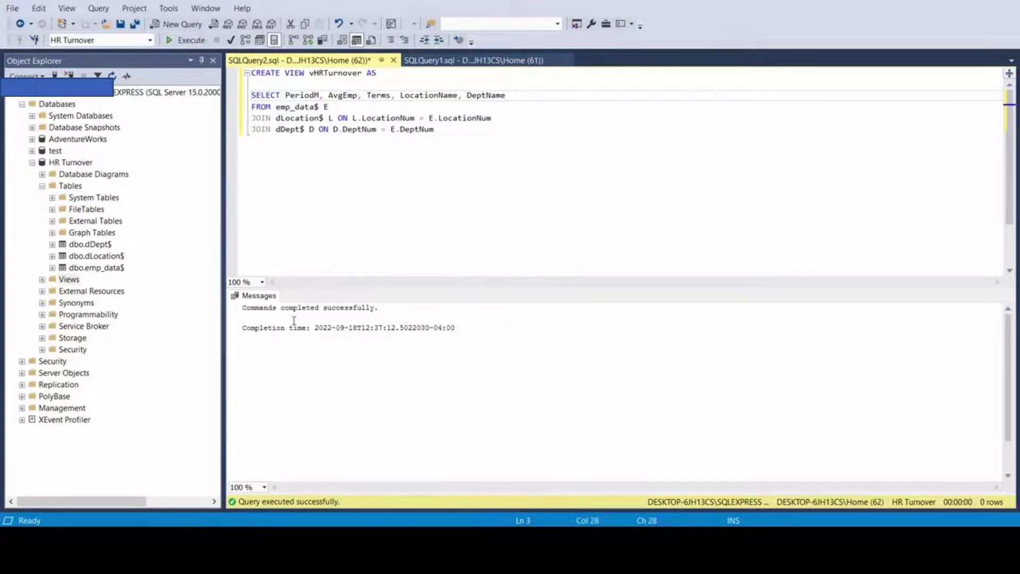
# Refresh Views and preview the top 1000 rows of dbo.vHRTurnover, showing 72 rows.
pyautogui.rightClick(74, 281)
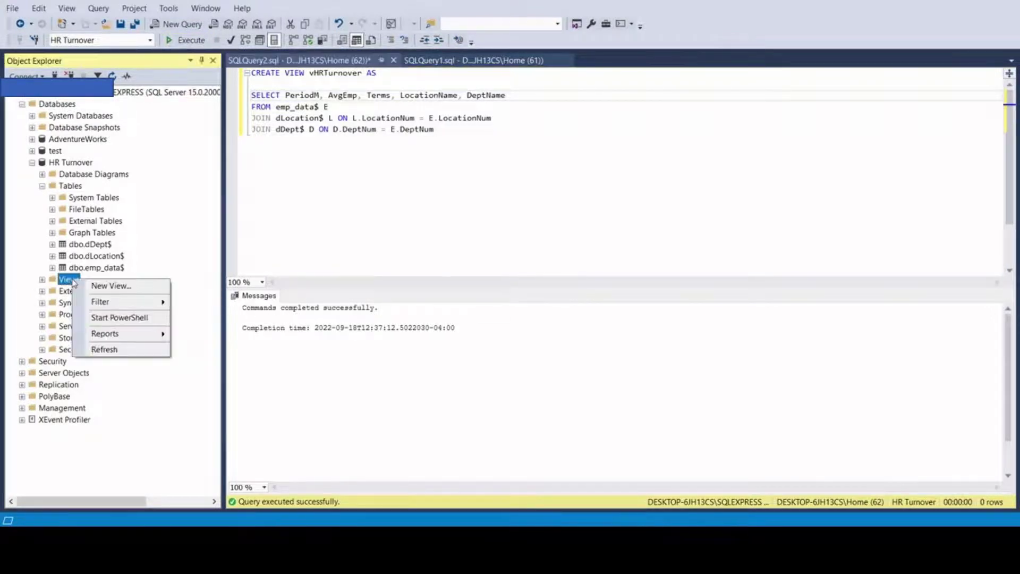
pyautogui.click(101, 349)
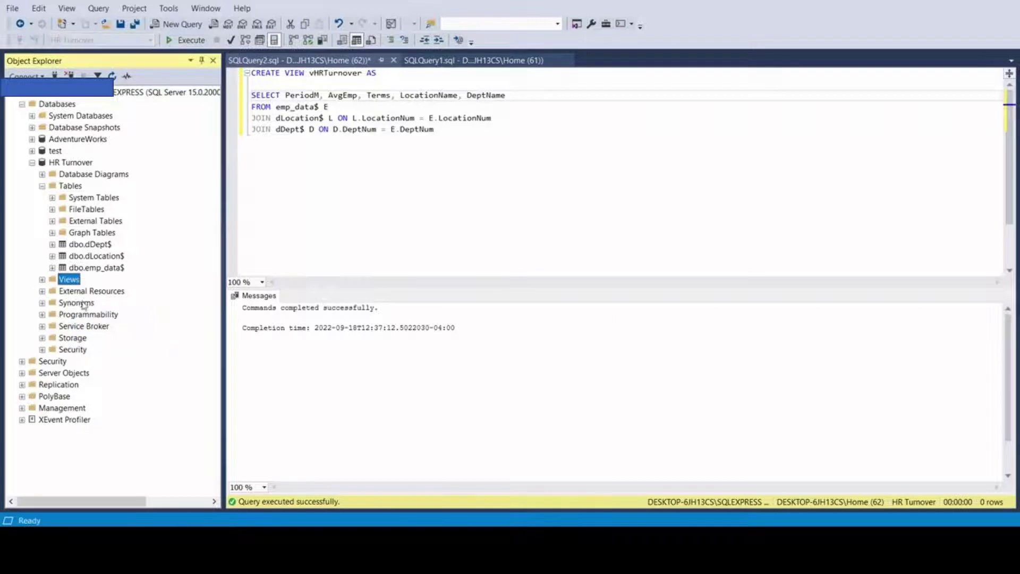
pyautogui.click(42, 279)
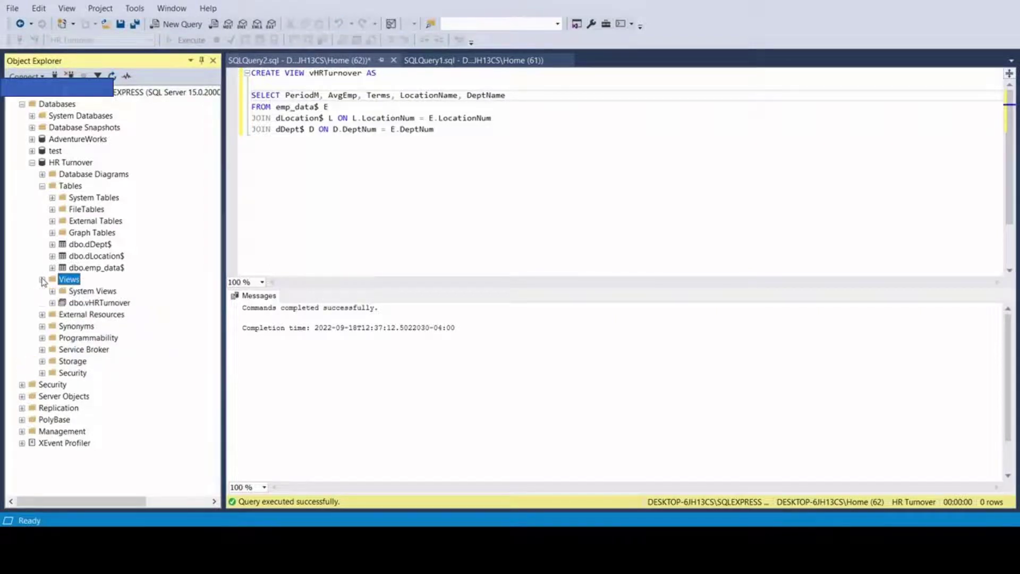
pyautogui.click(91, 303)
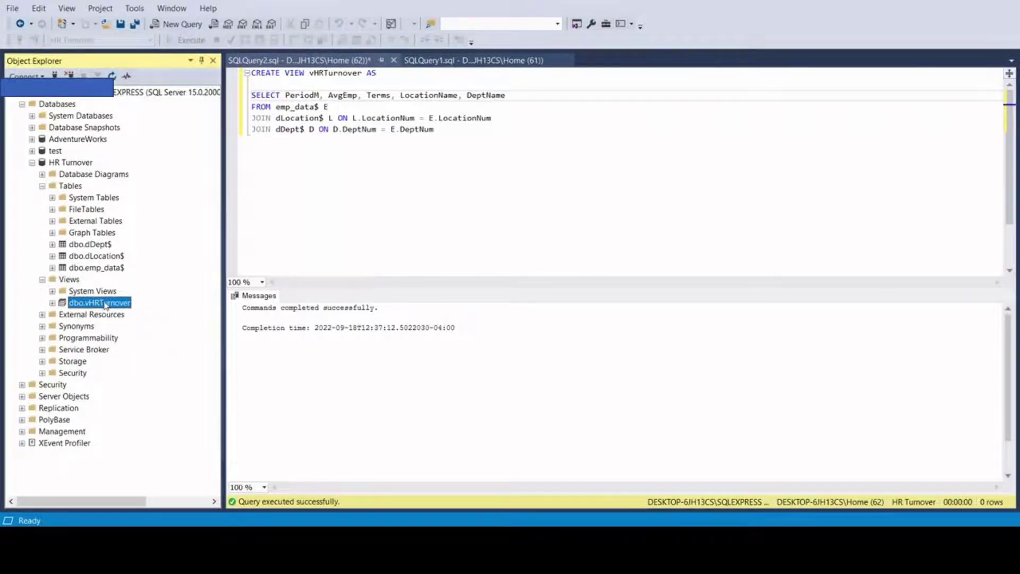
pyautogui.rightClick(107, 307)
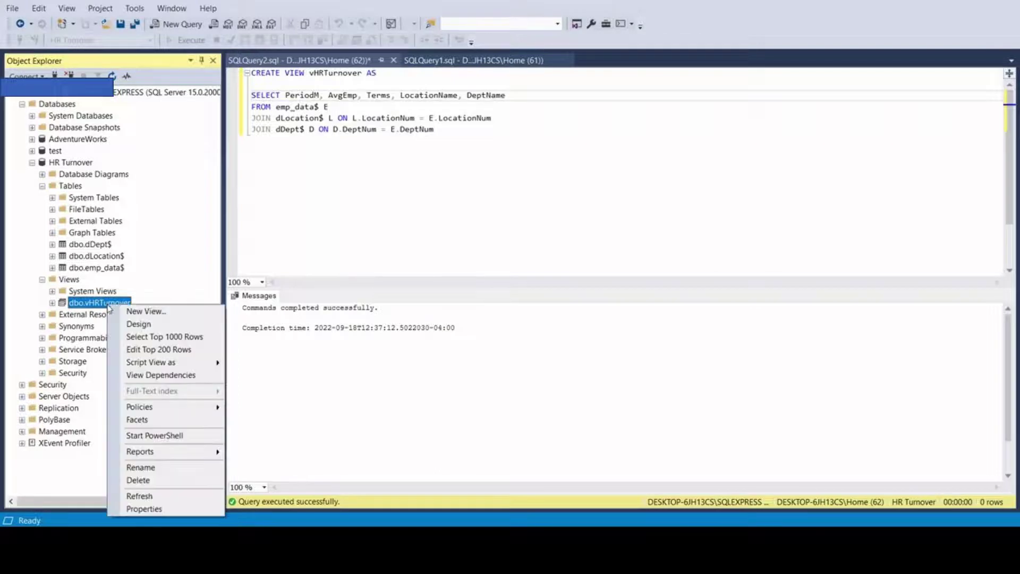
pyautogui.click(164, 337)
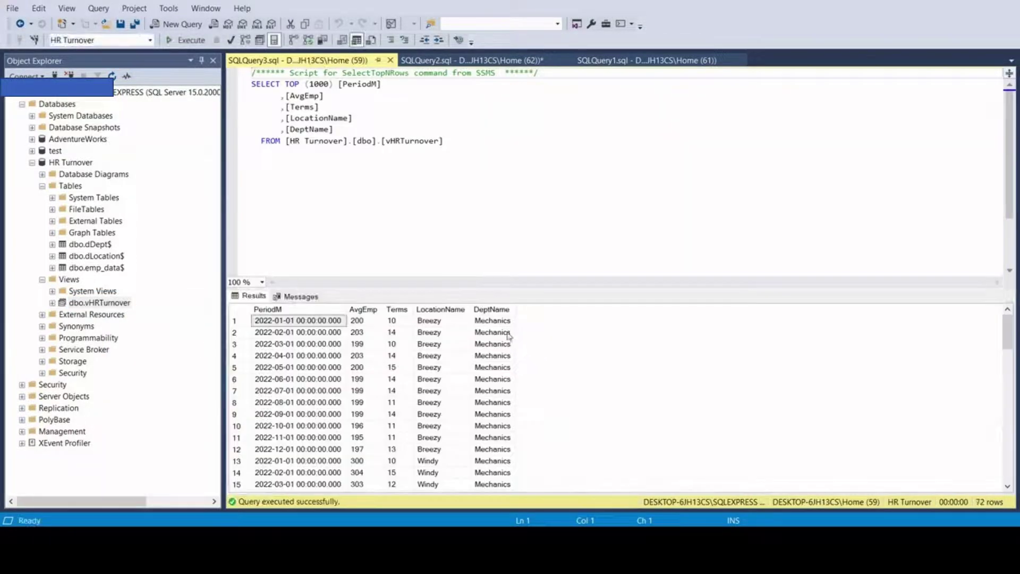
pyautogui.scroll(-5, 400, 339)
pyautogui.scroll(5, 428, 372)
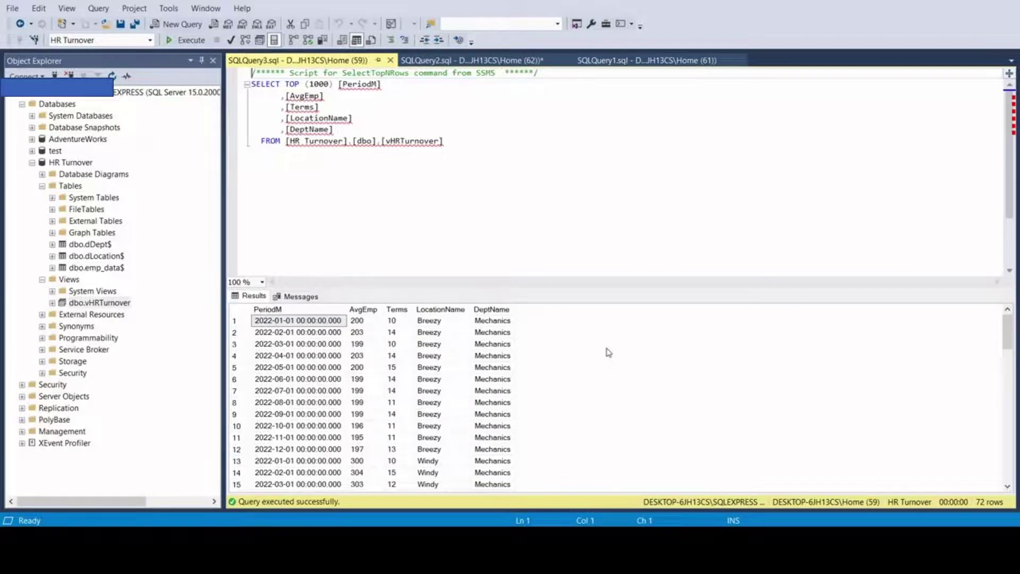
pyautogui.click(81, 303)
pyautogui.click(81, 303)
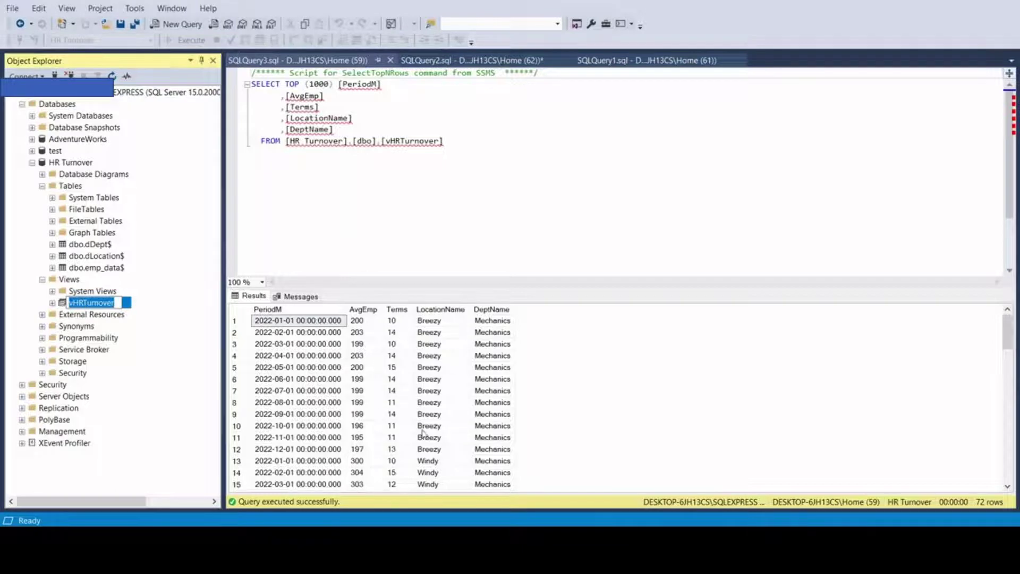
pyautogui.click(726, 414)
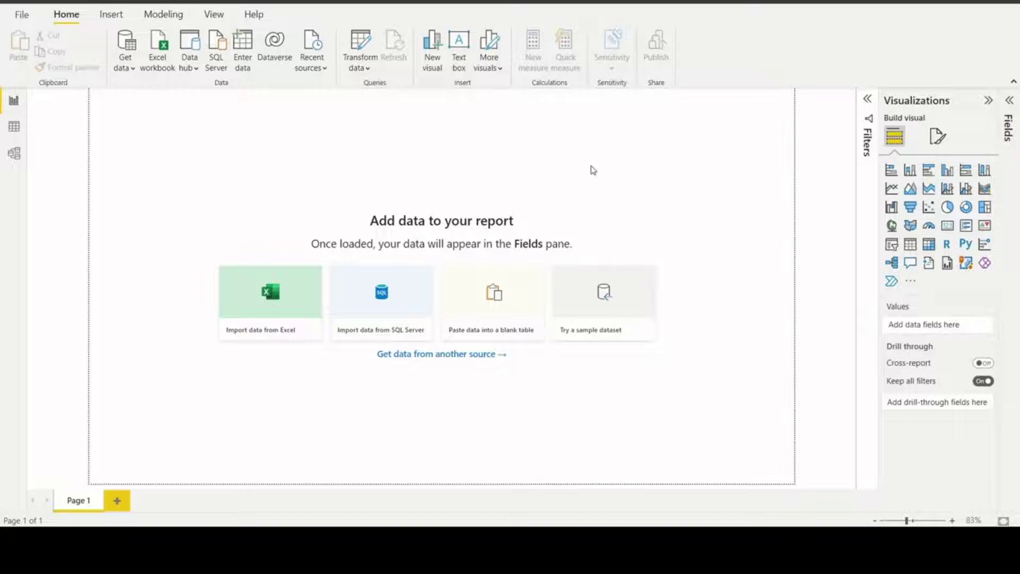
# Start a Power BI SQL Server connection with database HRTurnover, then connect SSMS and expand Databases.
pyautogui.click(127, 66)
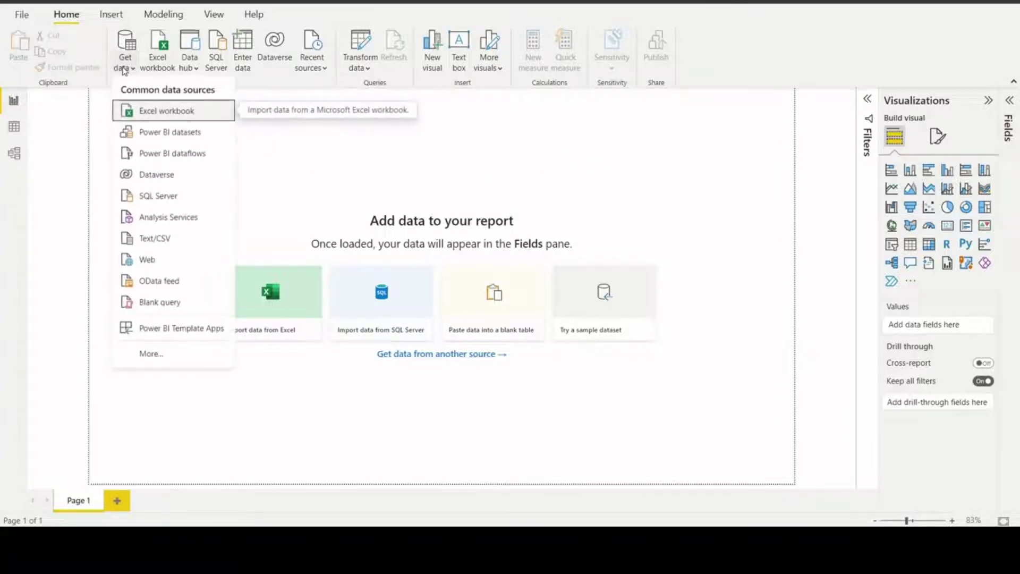
pyautogui.click(162, 202)
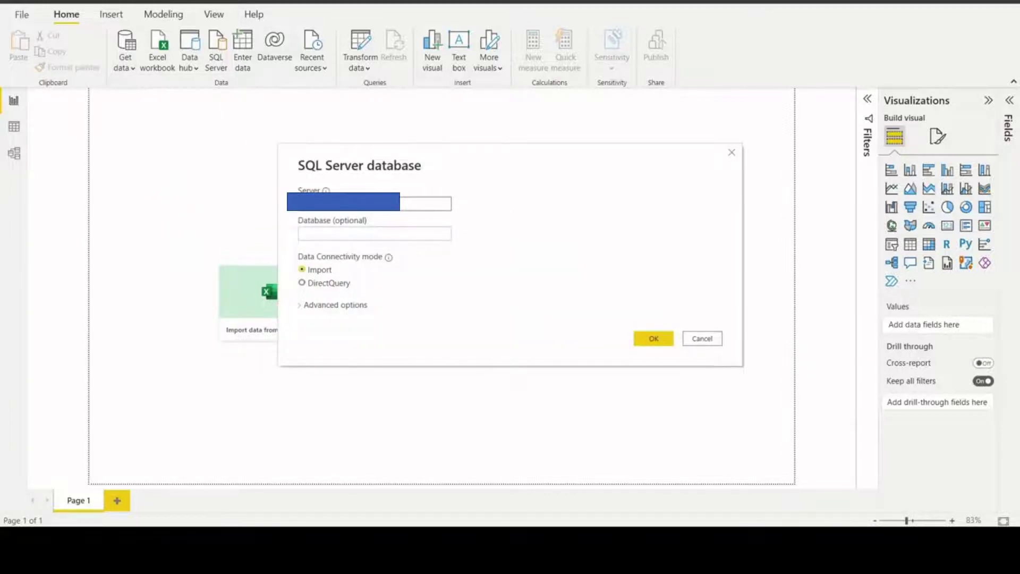
pyautogui.hotkey('ctrl', 'v')
pyautogui.click(372, 234)
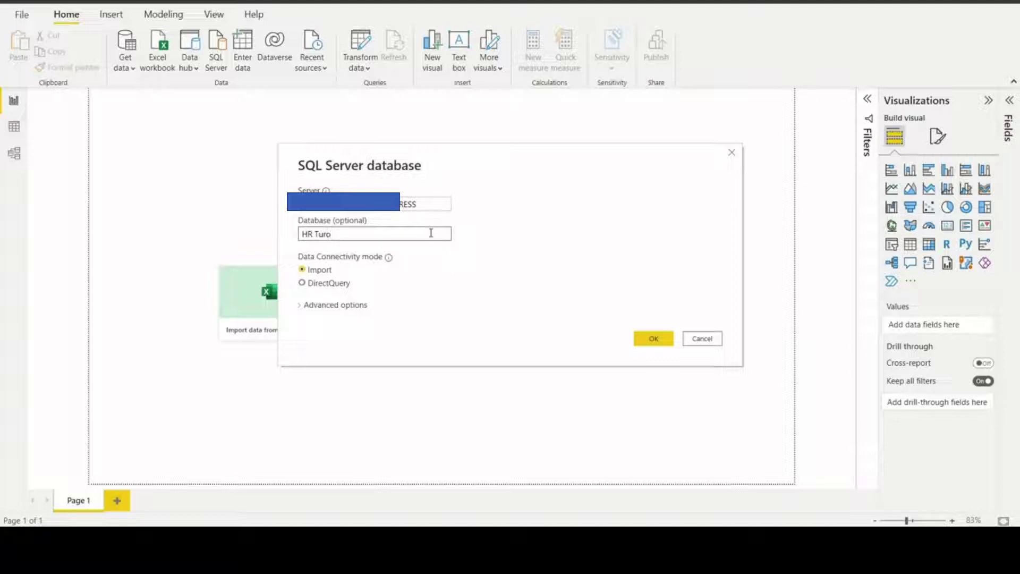
pyautogui.write('HR Turnover')
pyautogui.press('BackSpace')
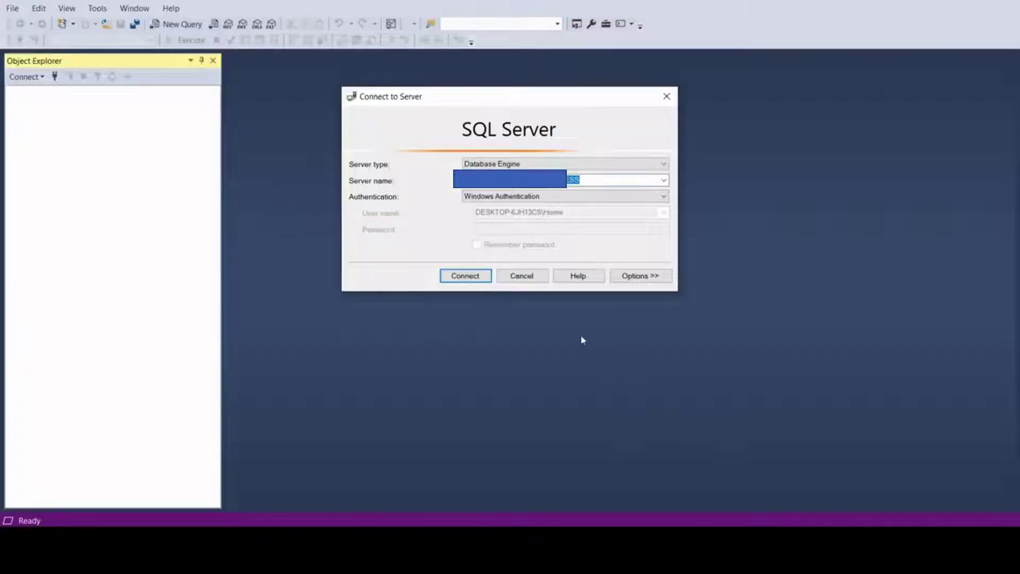
pyautogui.click(461, 280)
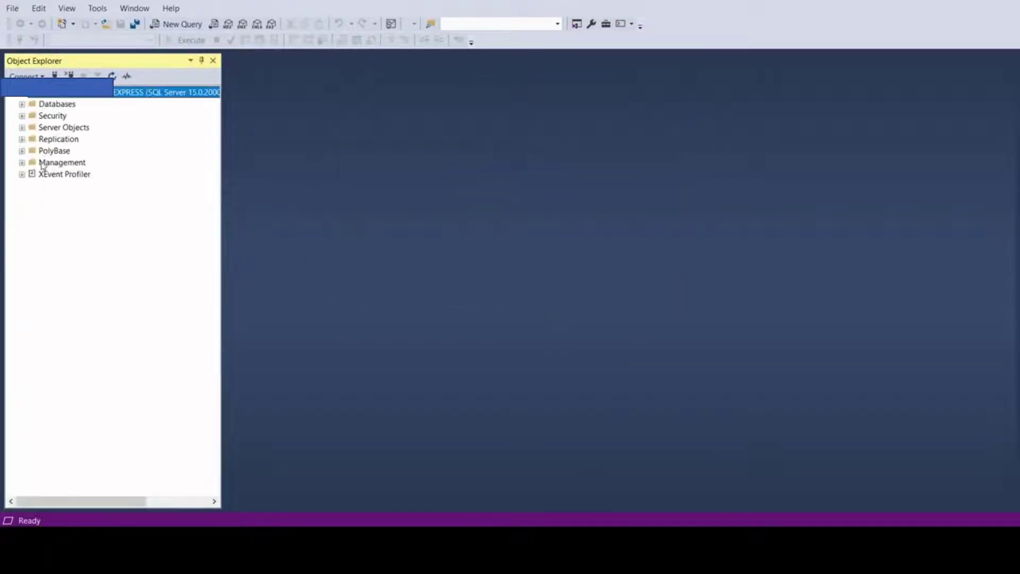
pyautogui.click(22, 104)
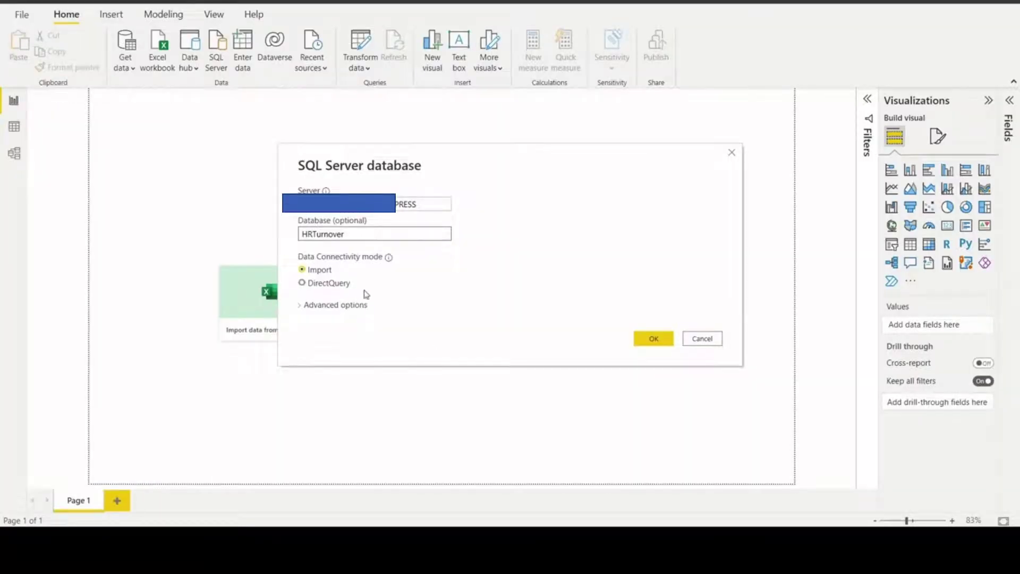
# Keep Import mode and expand Advanced options to enter a custom SQL statement.
pyautogui.click(313, 234)
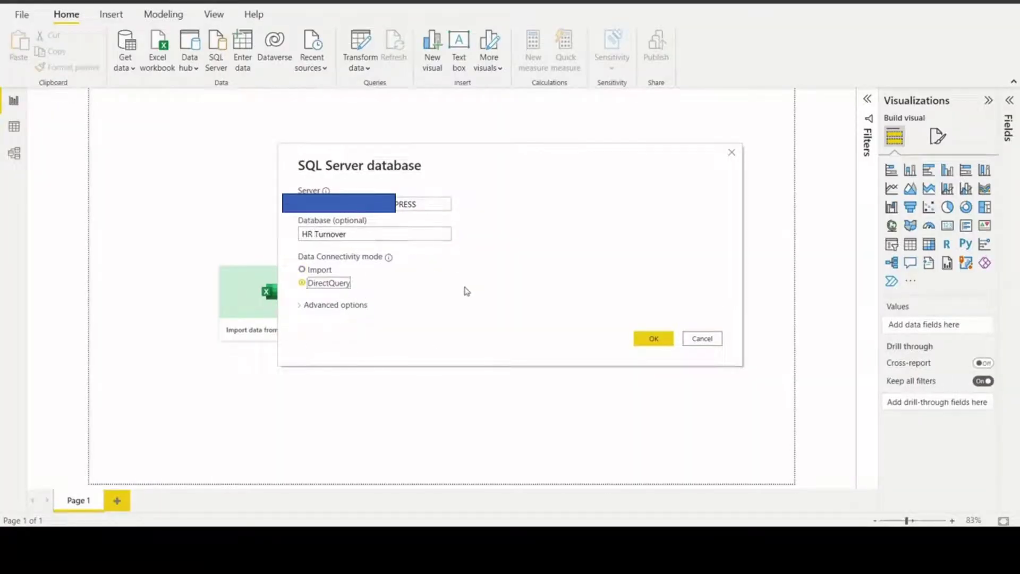
pyautogui.click(312, 282)
pyautogui.click(307, 270)
pyautogui.click(311, 304)
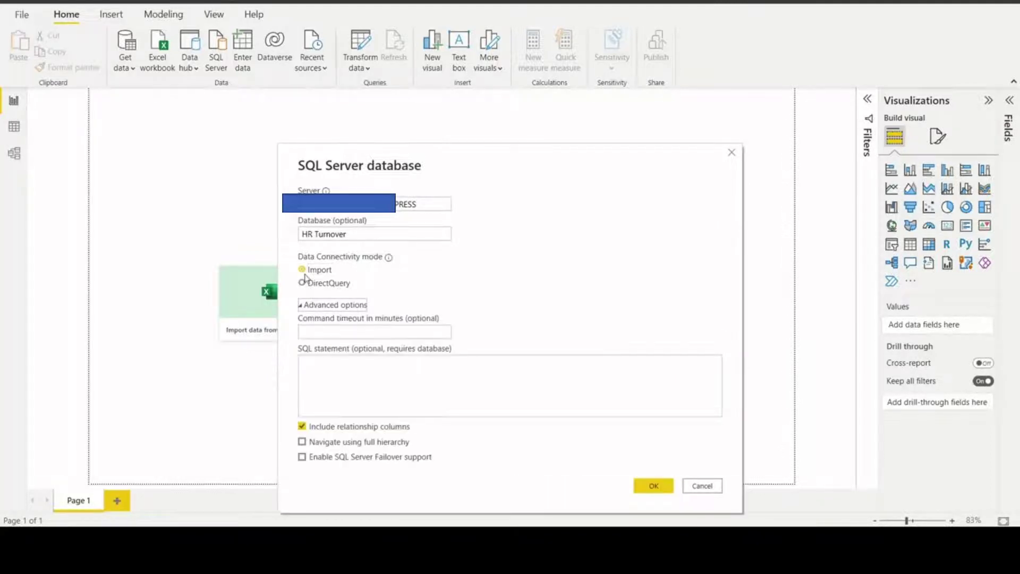
pyautogui.click(337, 362)
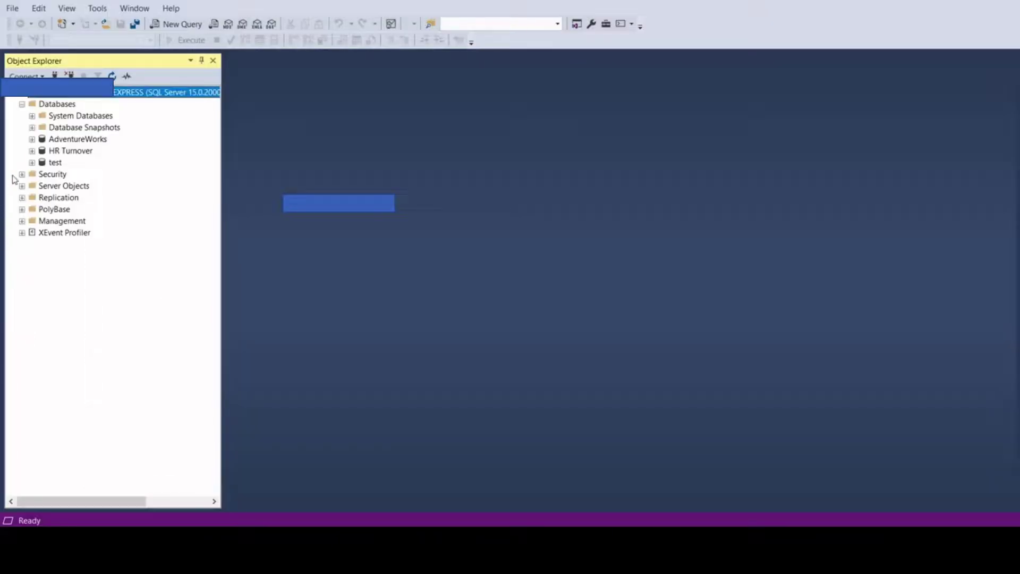
# Locate dbo.vHRTurnover under HR Turnover > Views, then return to Power BI's connection dialog.
pyautogui.click(55, 153)
pyautogui.click(33, 152)
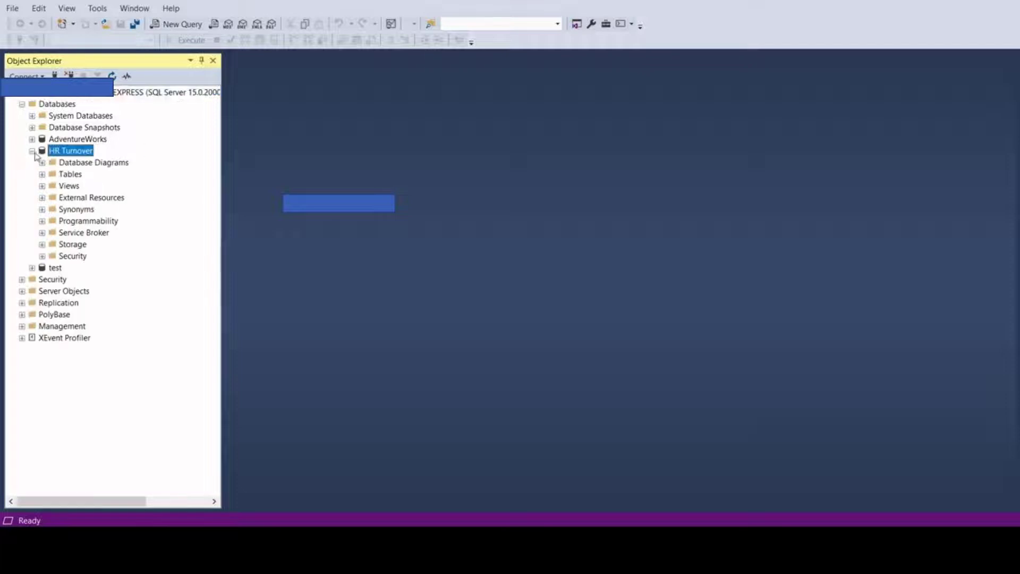
pyautogui.click(42, 186)
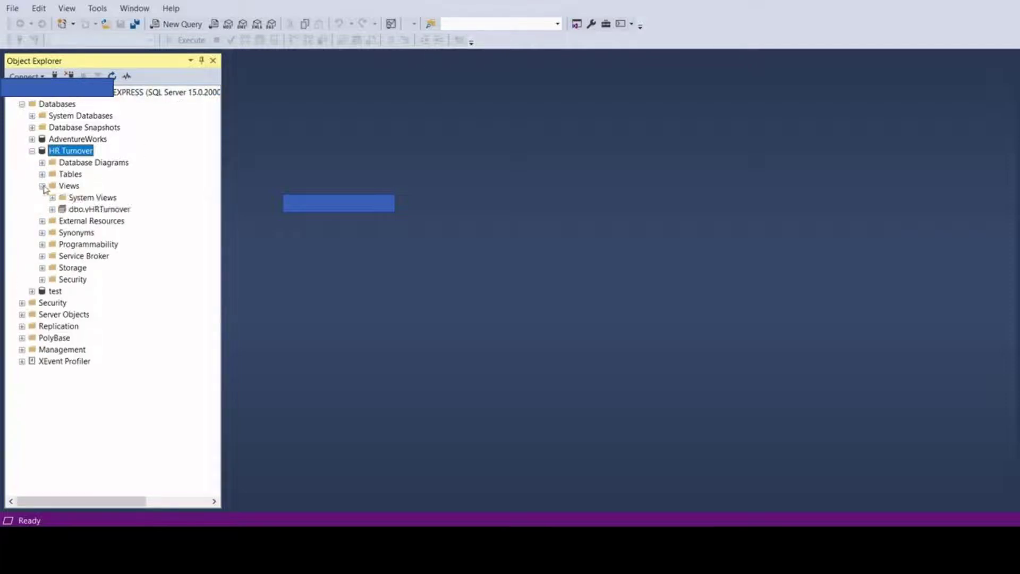
pyautogui.click(88, 211)
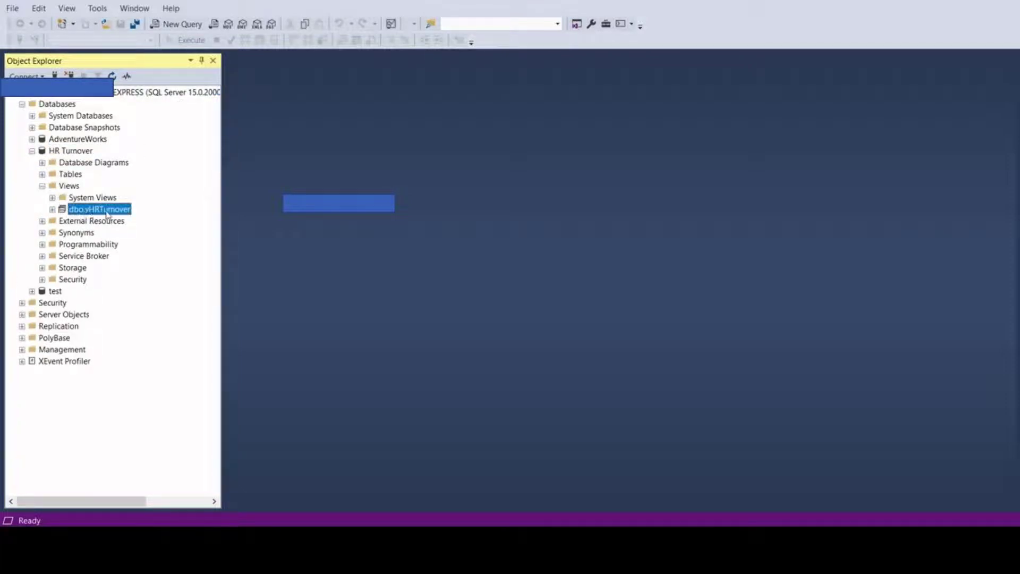
pyautogui.hotkey('alt', 'Tab')
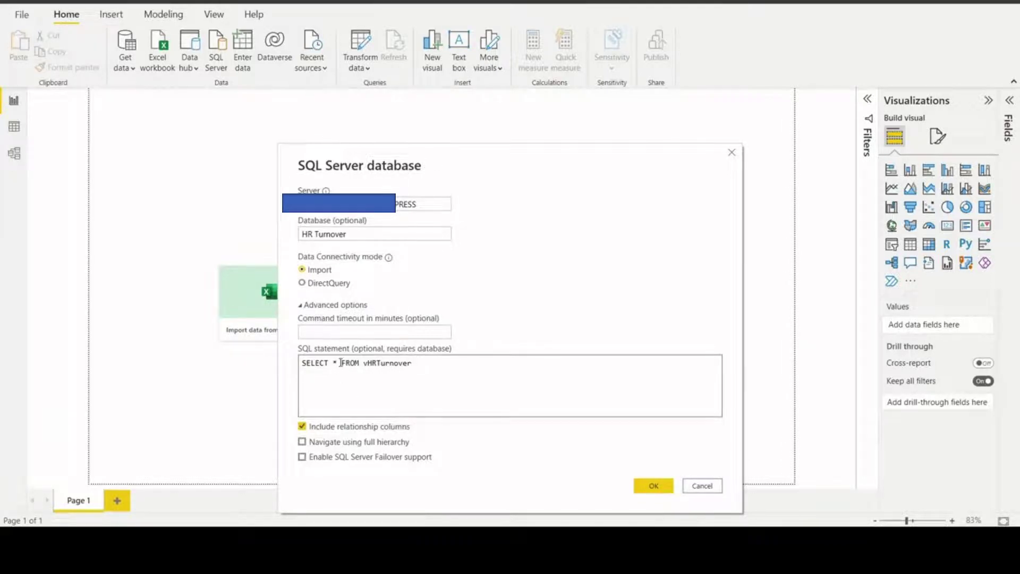
# Run SELECT * FROM vHRTurnover on HR Turnover and load the 72 rows as Query1.
pyautogui.moveTo(340, 362); pyautogui.dragTo(301, 364)
pyautogui.moveTo(364, 364); pyautogui.dragTo(415, 369)
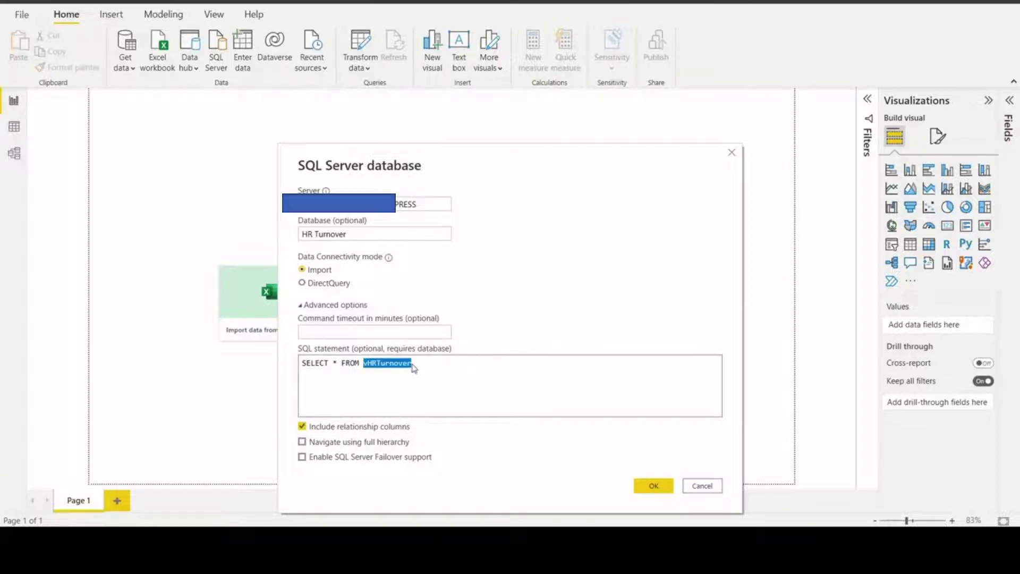
pyautogui.click(653, 485)
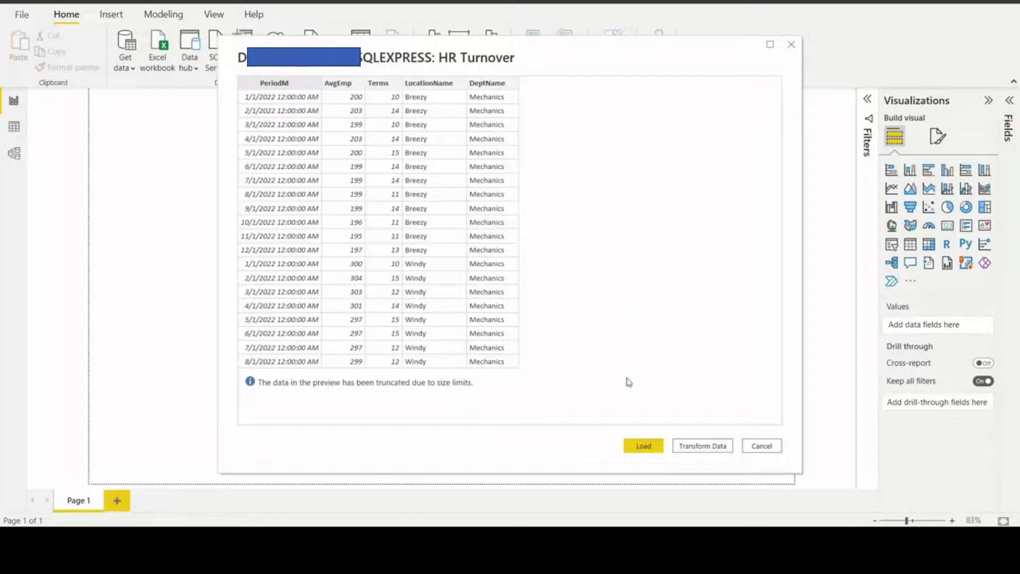
pyautogui.click(644, 446)
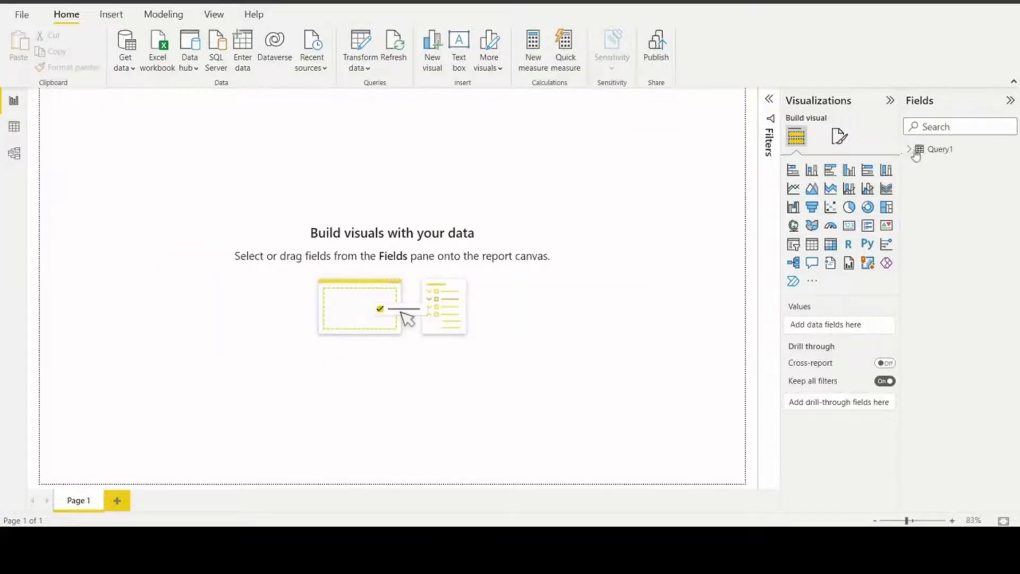
# Expand Query1's columns and scroll through its 72 rows in Data view.
pyautogui.click(939, 151)
pyautogui.click(909, 150)
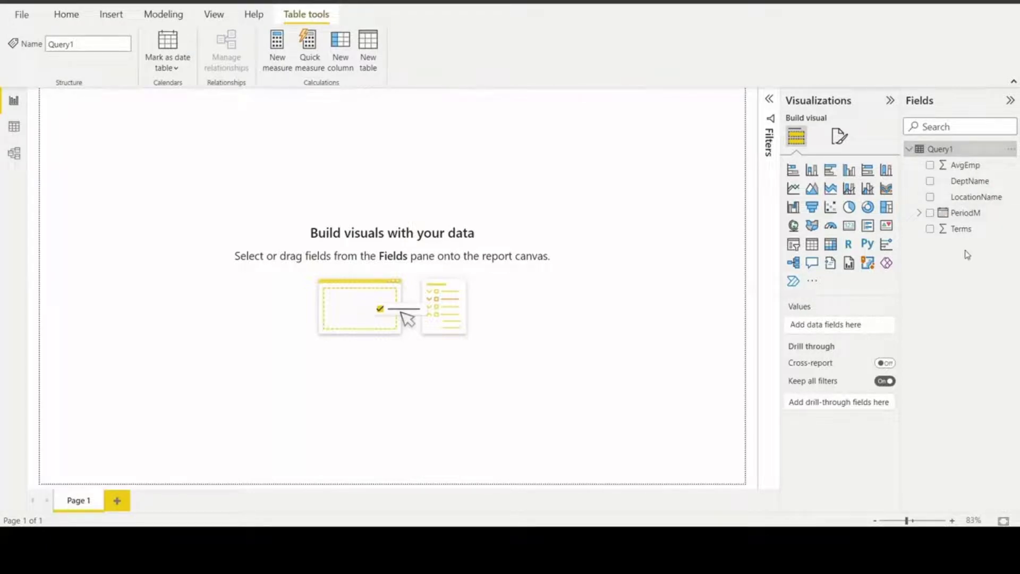
pyautogui.click(14, 129)
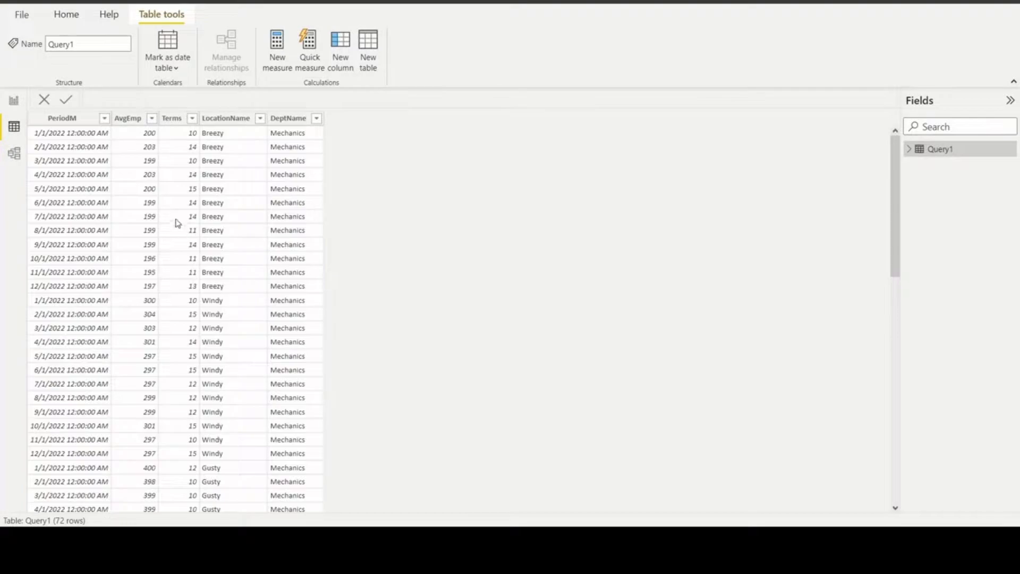
pyautogui.scroll(-12, 280, 211)
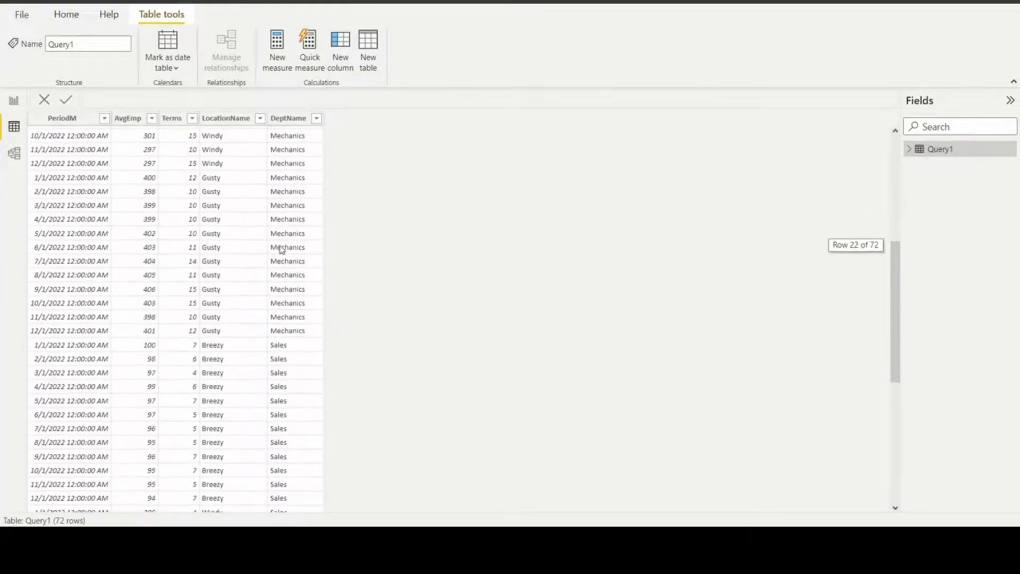
pyautogui.scroll(12, 271, 224)
pyautogui.scroll(1, 257, 165)
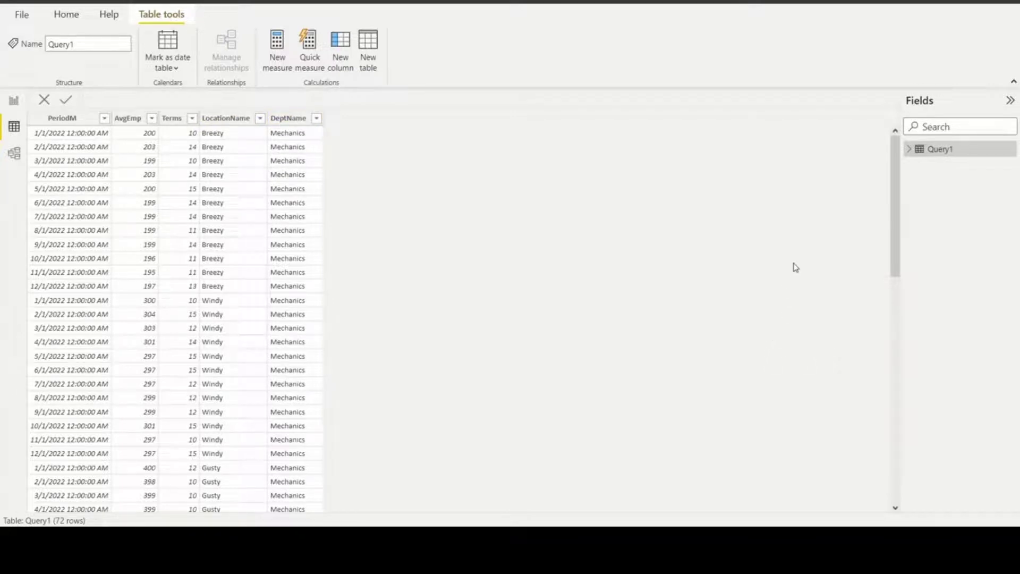
# Create the Query1 measure TurnoverPct = SUM(Query1[Terms]) / SUM(Query1[AvgEmp]), without the ×100.
pyautogui.click(908, 148)
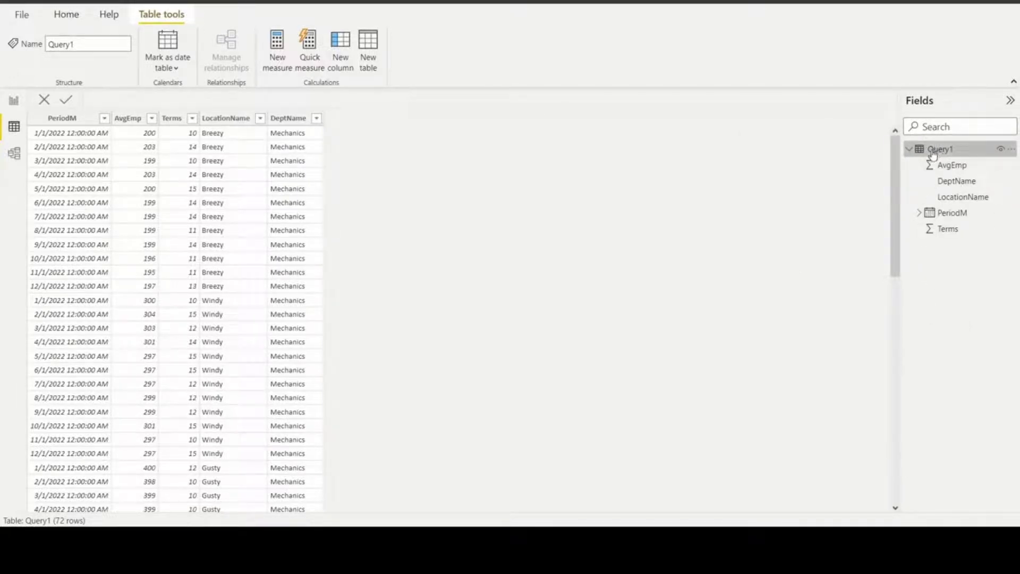
pyautogui.rightClick(950, 196)
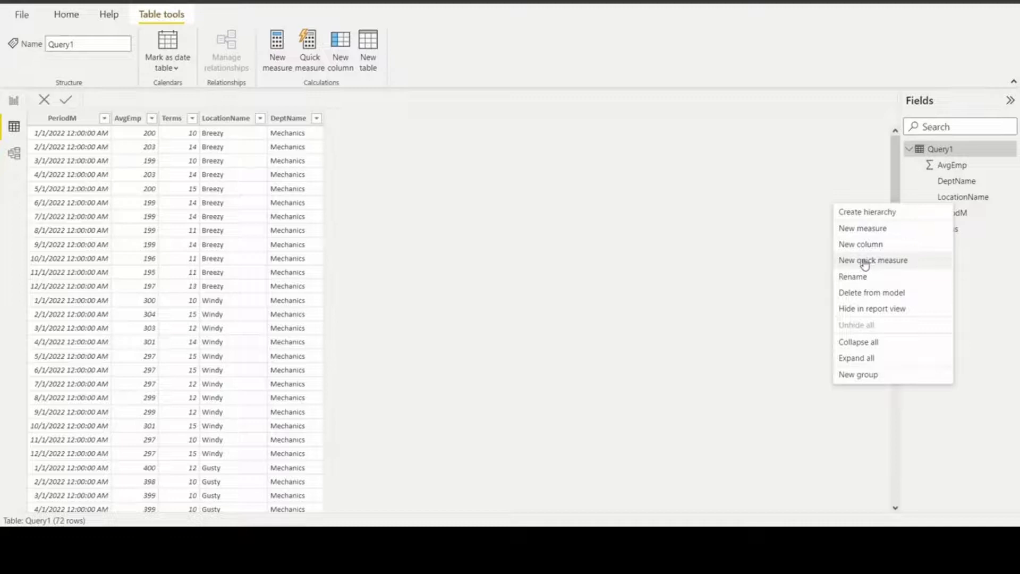
pyautogui.click(858, 232)
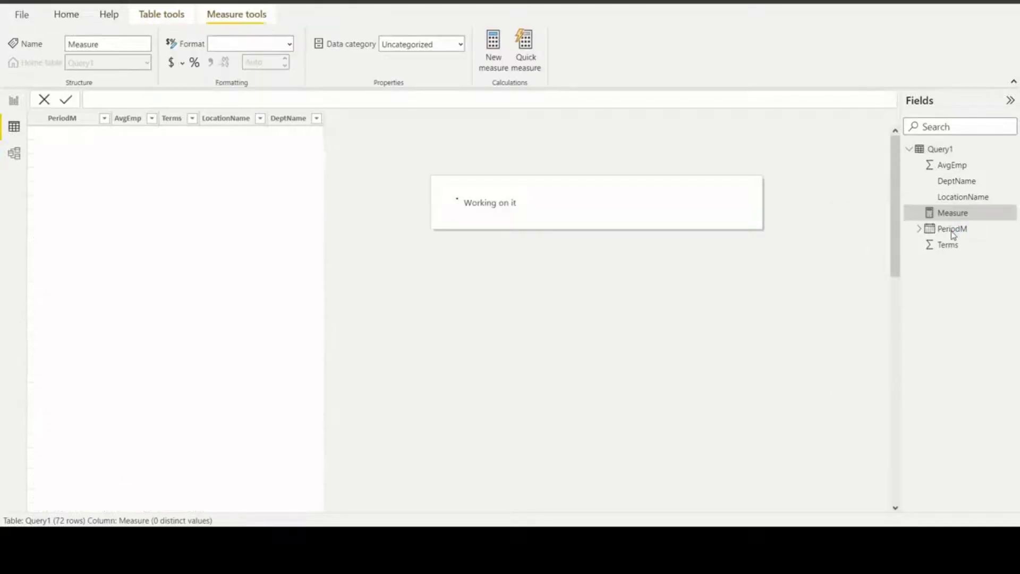
pyautogui.write('TurnoverPct =')
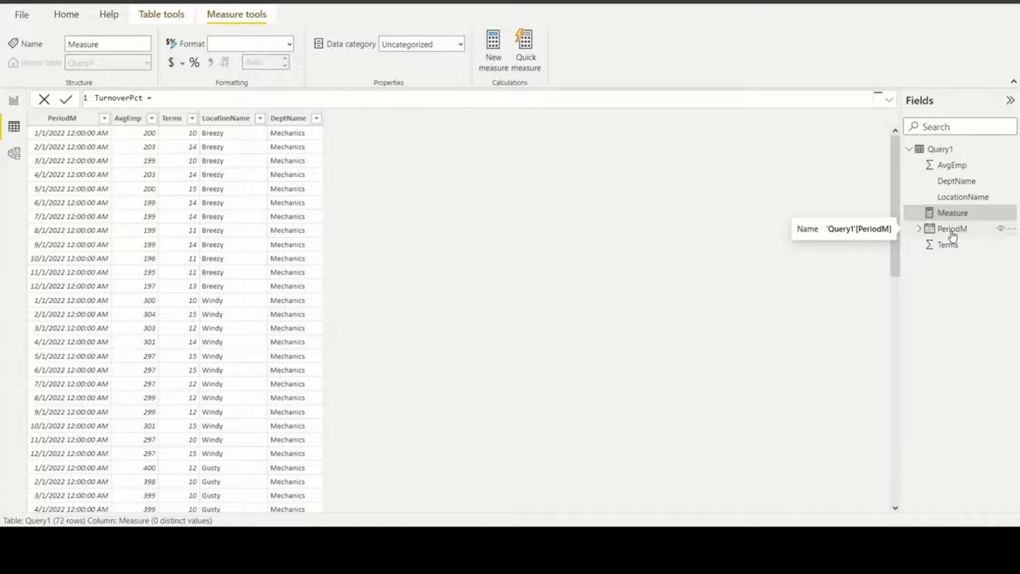
pyautogui.write('SUM(')
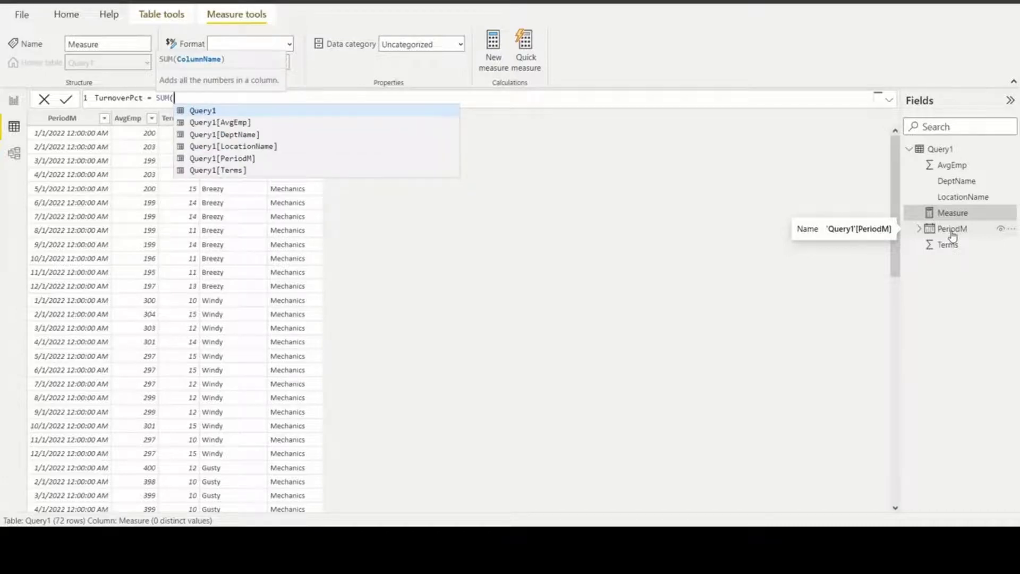
pyautogui.write('ter')
pyautogui.press('Tab')
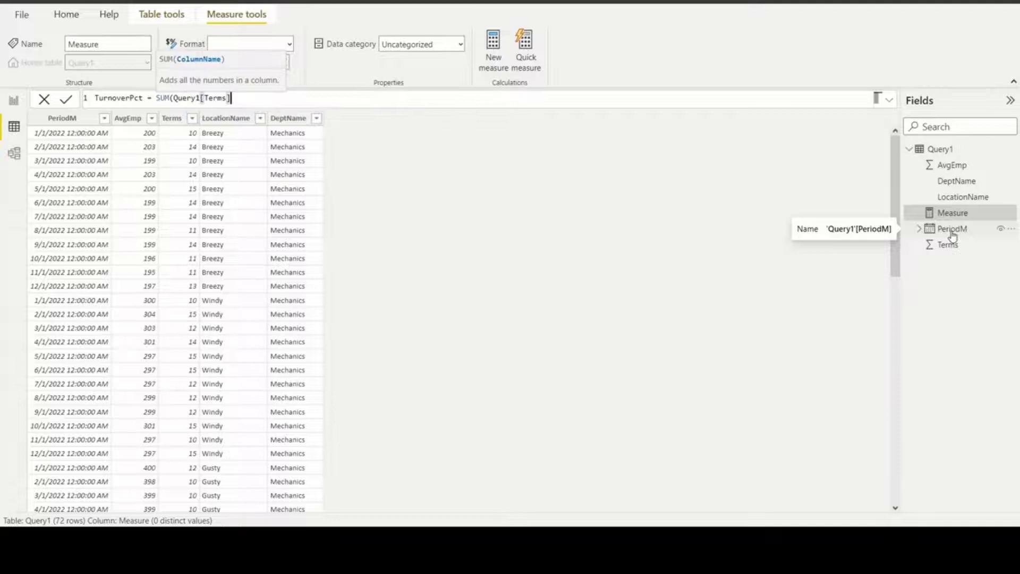
pyautogui.write(') /')
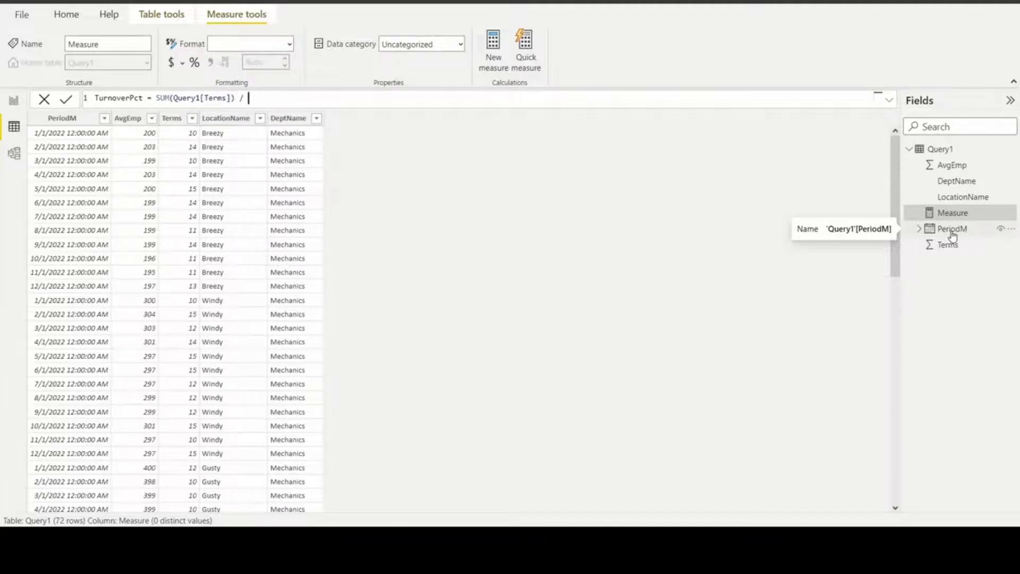
pyautogui.write(' SUM(')
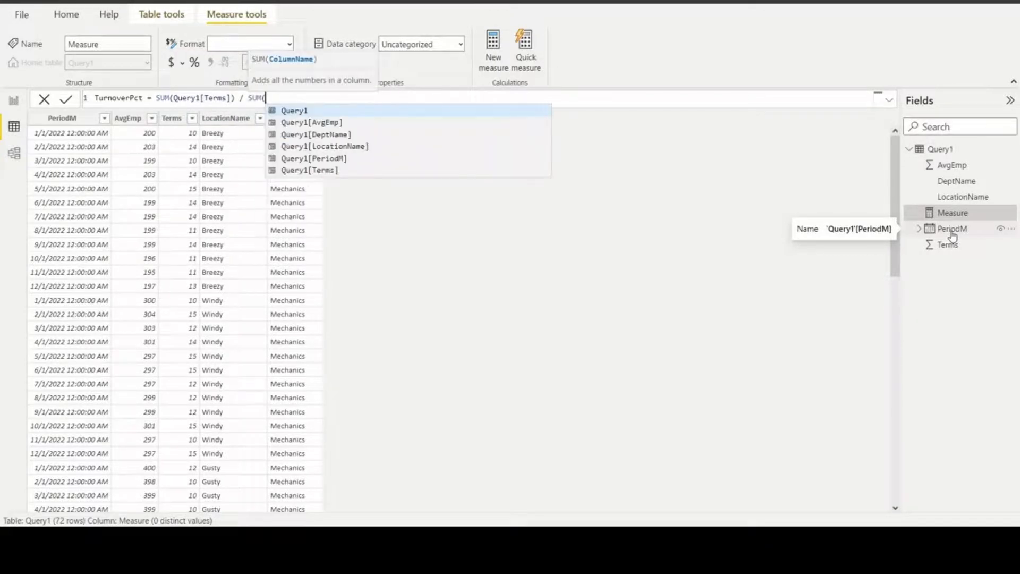
pyautogui.write('avg')
pyautogui.press('Tab')
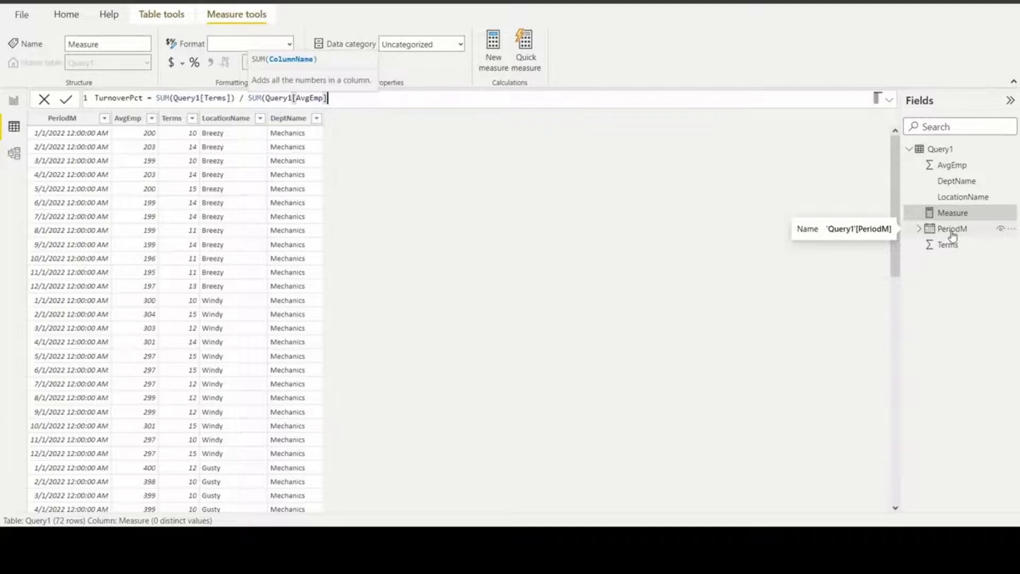
pyautogui.write(')')
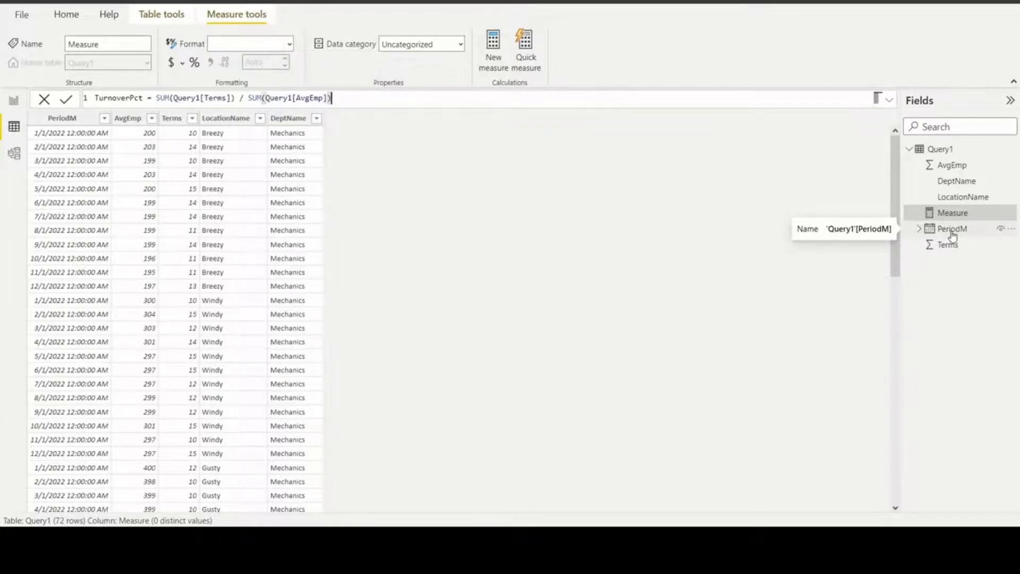
pyautogui.write(' * 100')
pyautogui.press('Left')
pyautogui.press('Left')
pyautogui.press('Left')
pyautogui.press('BackSpace')
pyautogui.press('BackSpace')
pyautogui.click(66, 100)
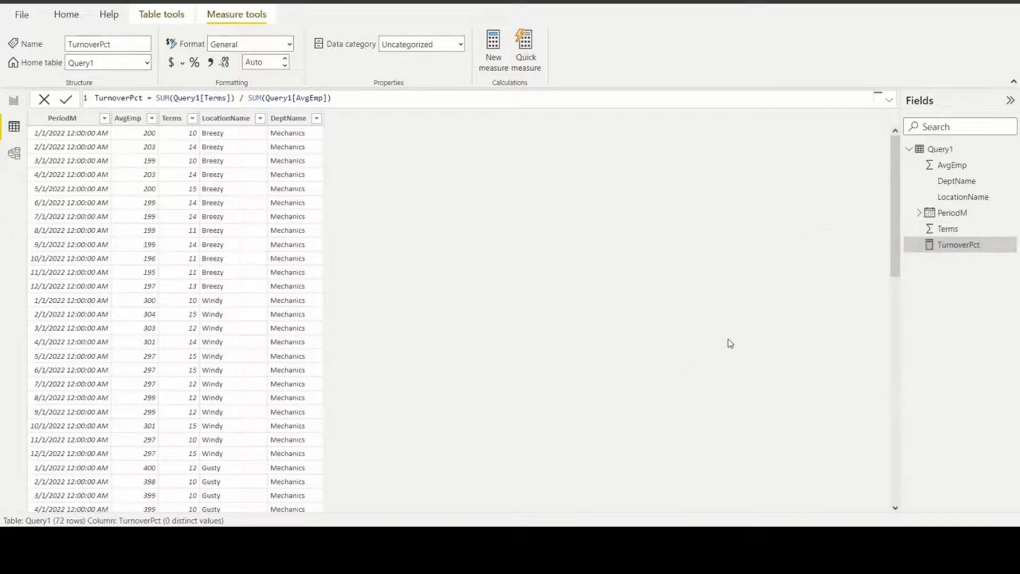
# Back on the report page, add a blank matrix visual and enlarge it.
pyautogui.click(14, 104)
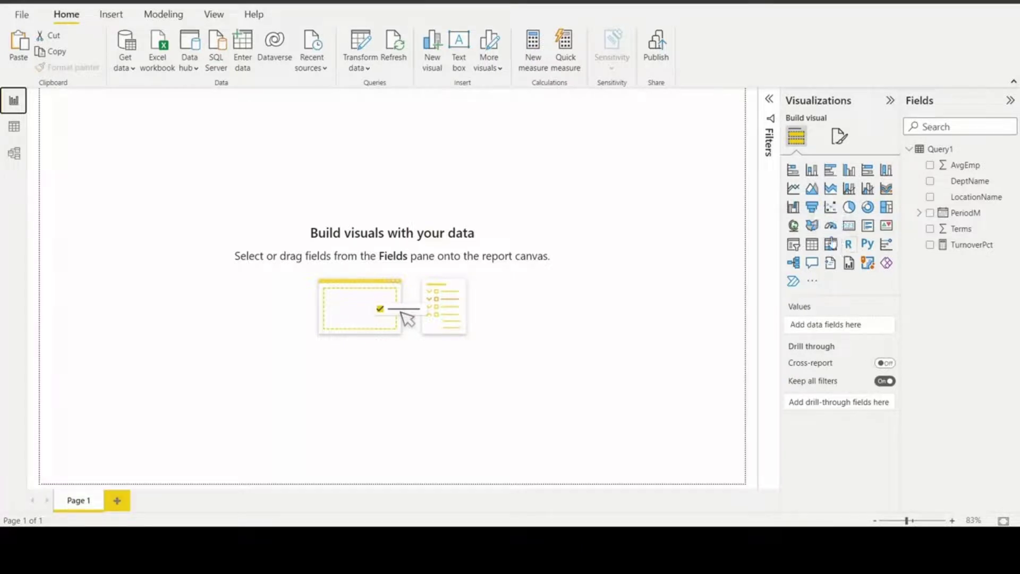
pyautogui.click(831, 246)
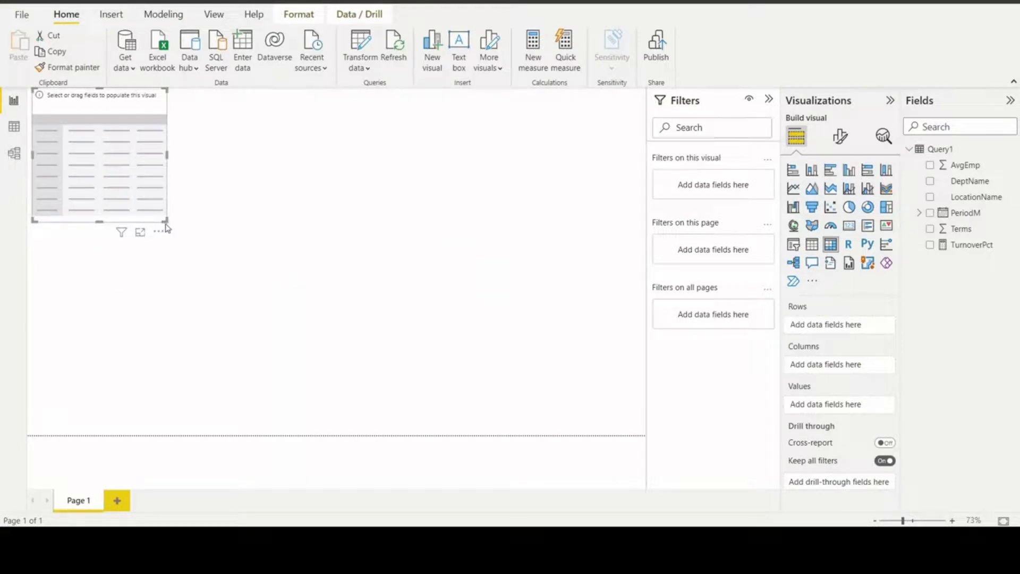
pyautogui.moveTo(166, 220); pyautogui.dragTo(250, 339)
pyautogui.moveTo(214, 233); pyautogui.dragTo(224, 250)
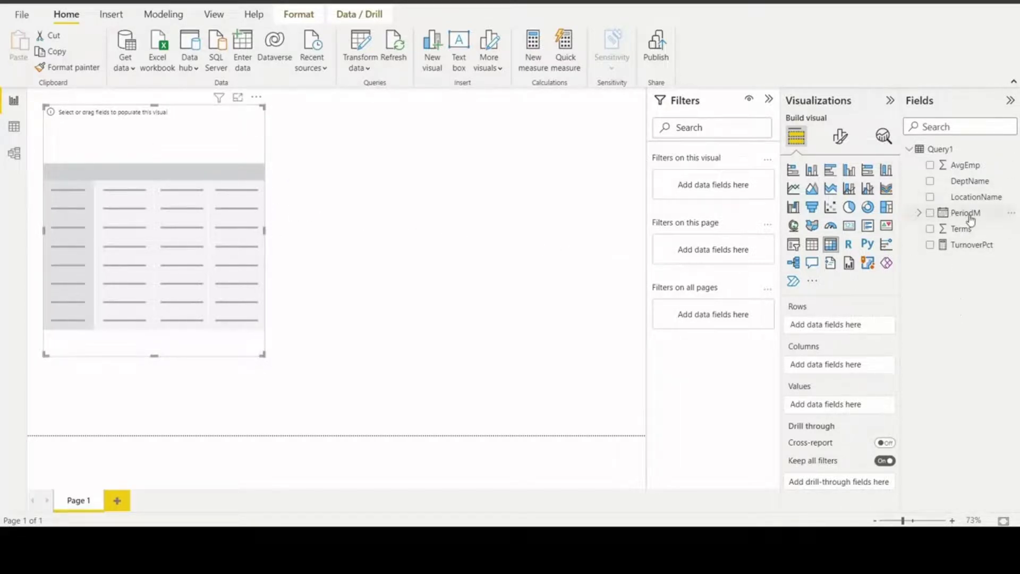
# Put the PeriodM hierarchy in the matrix rows with only Year and Month, dropping Quarter and Day.
pyautogui.moveTo(971, 219); pyautogui.dragTo(867, 329)
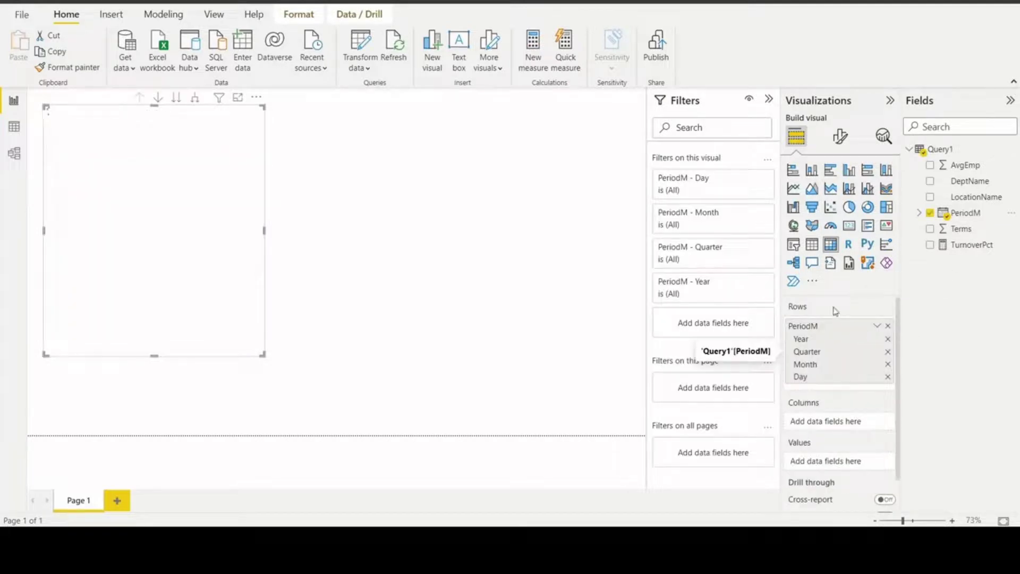
pyautogui.click(887, 376)
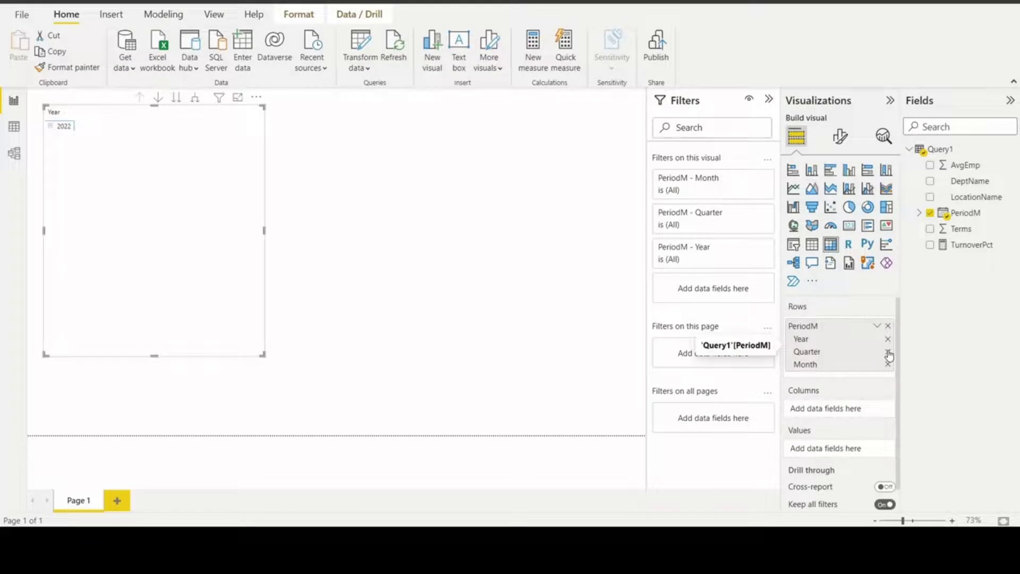
pyautogui.click(888, 352)
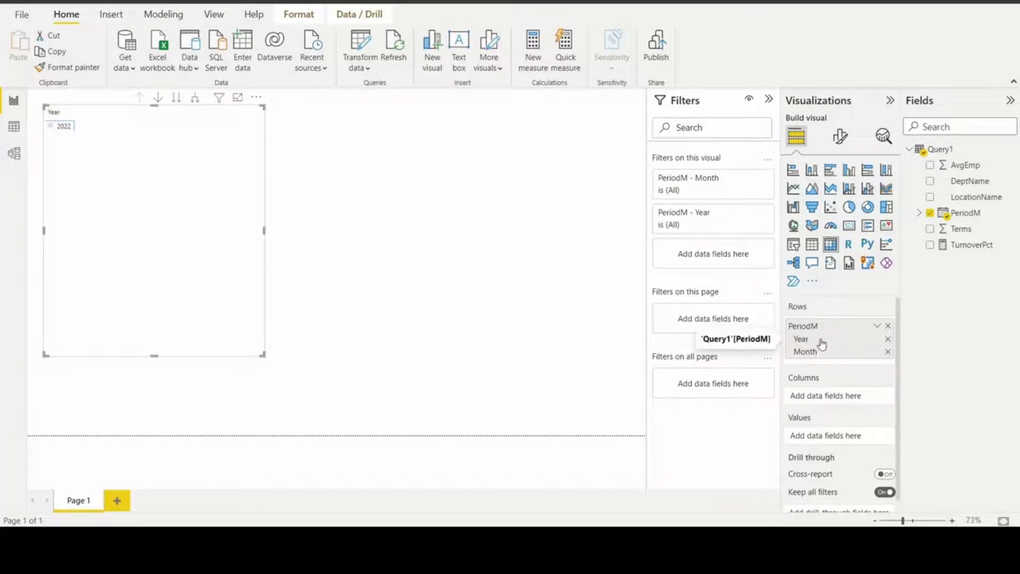
# Expand the entire 2022 level to show January through December.
pyautogui.rightClick(60, 126)
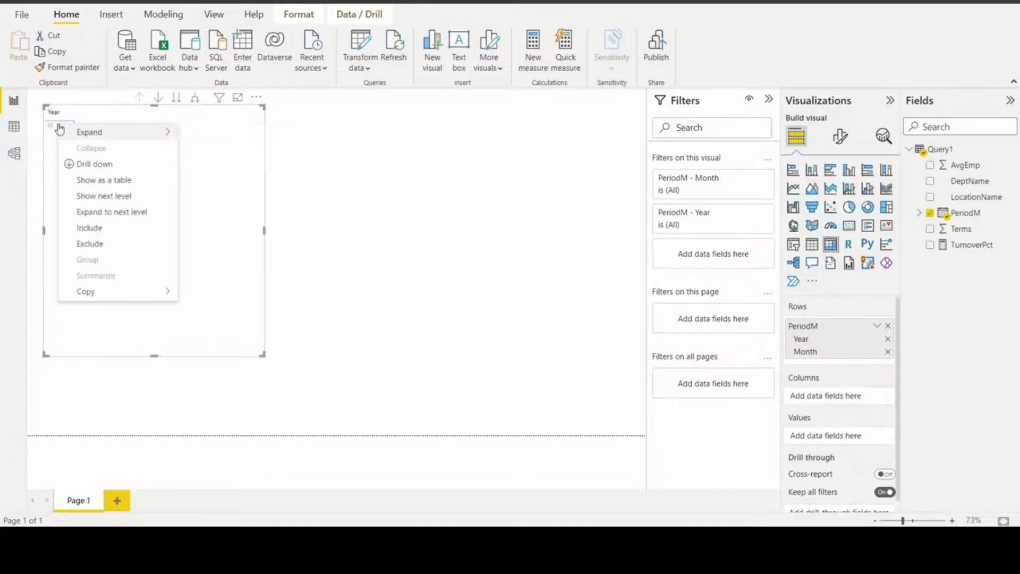
pyautogui.moveTo(95, 137)
pyautogui.click(201, 165)
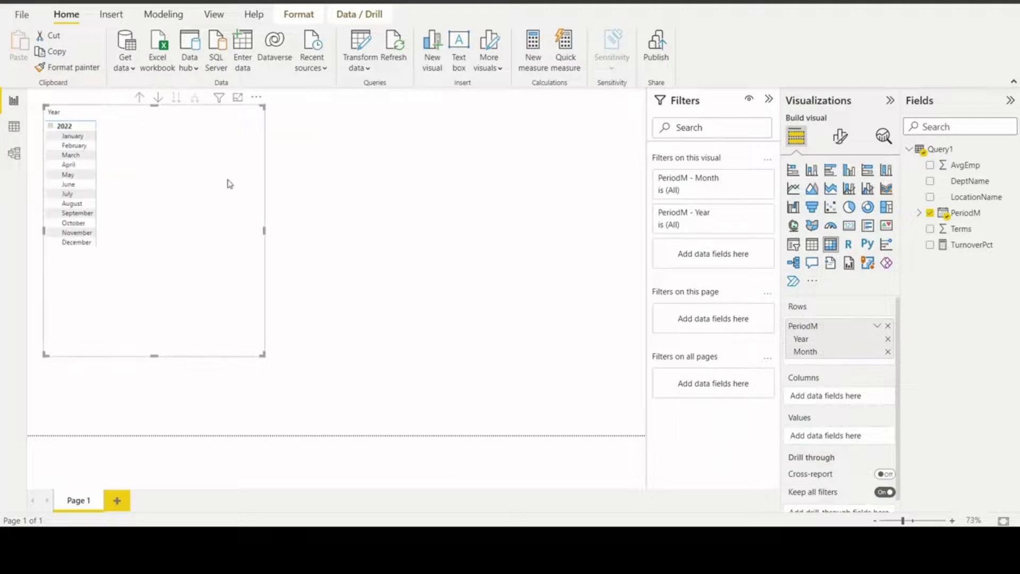
pyautogui.scroll(5, 191, 215)
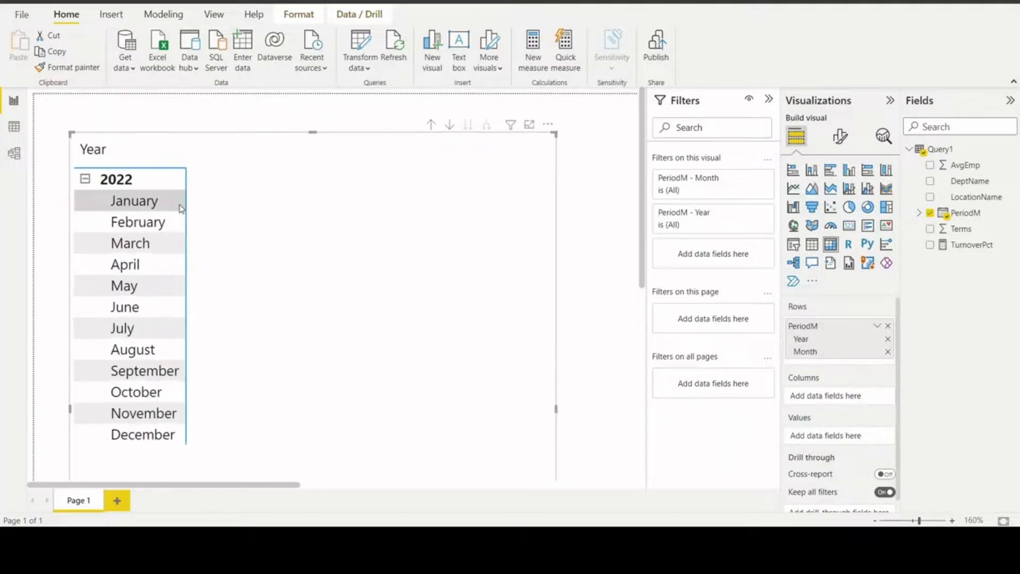
pyautogui.scroll(-1, 191, 220)
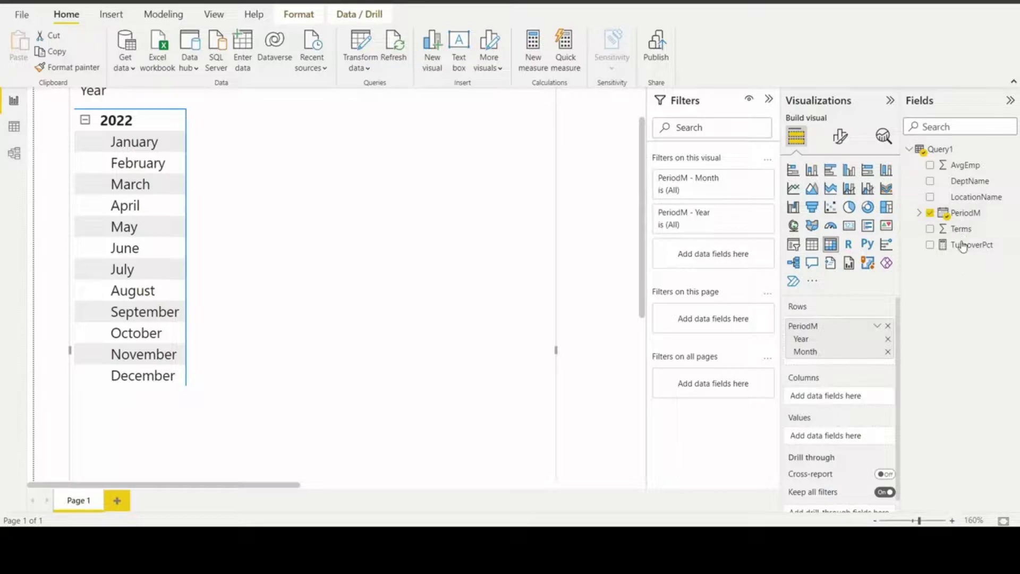
# Add AvgEmp, Terms and TurnoverPct as matrix values, totalling 17,917.00, 648.00 and 0.04.
pyautogui.moveTo(973, 160); pyautogui.dragTo(849, 435)
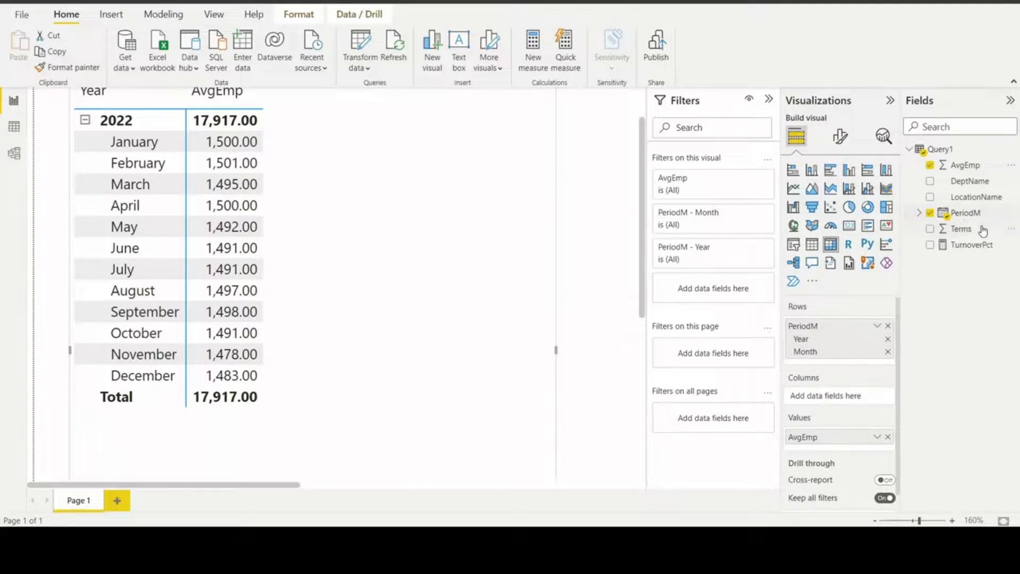
pyautogui.moveTo(983, 230); pyautogui.dragTo(884, 446)
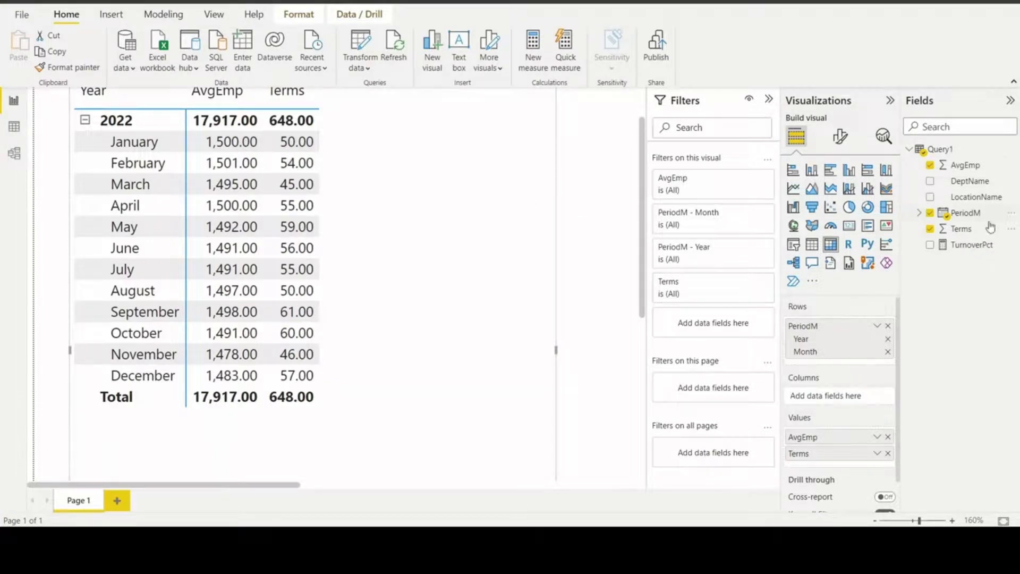
pyautogui.scroll(-1, 870, 423)
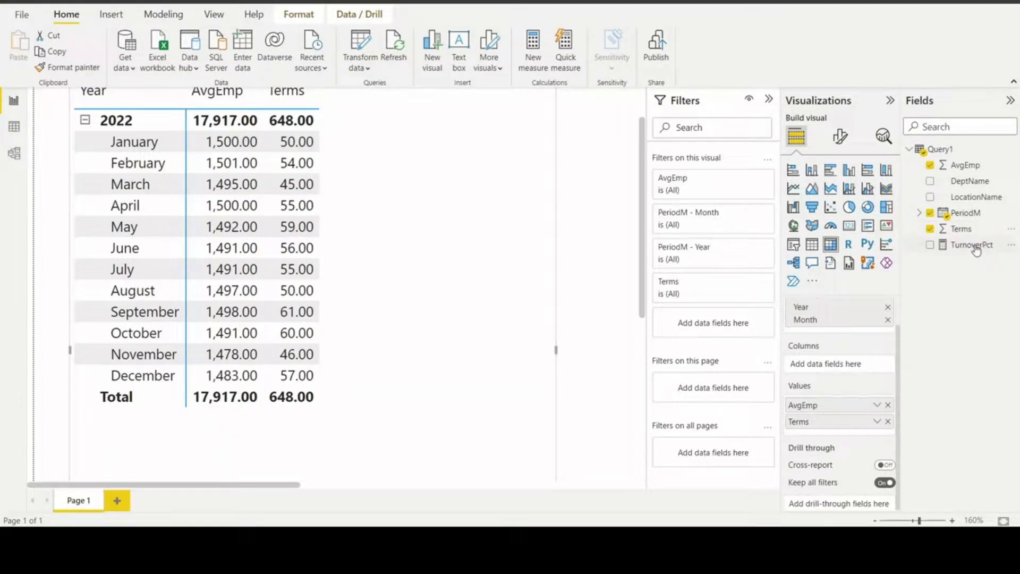
pyautogui.moveTo(976, 250); pyautogui.dragTo(811, 418)
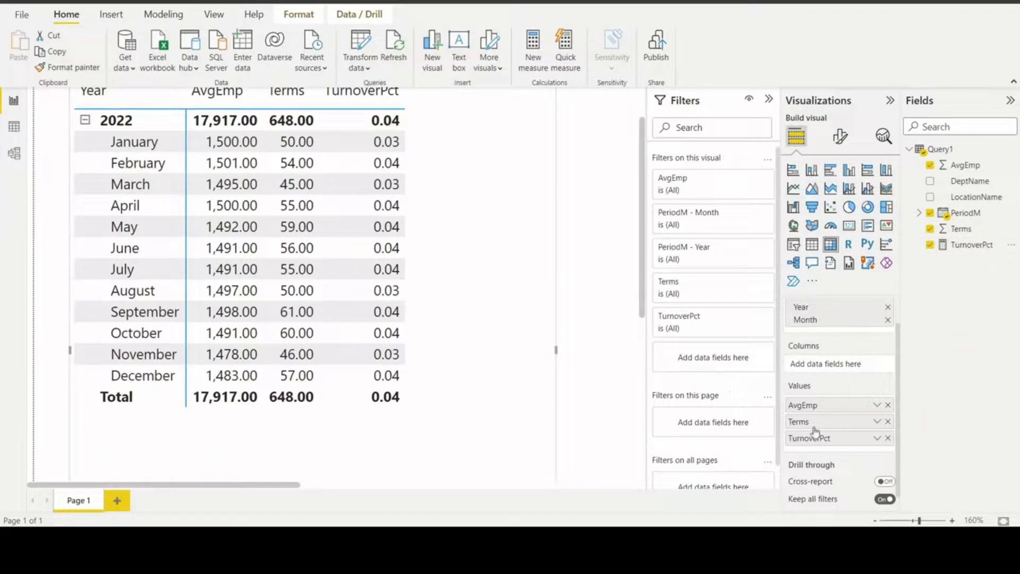
pyautogui.click(972, 244)
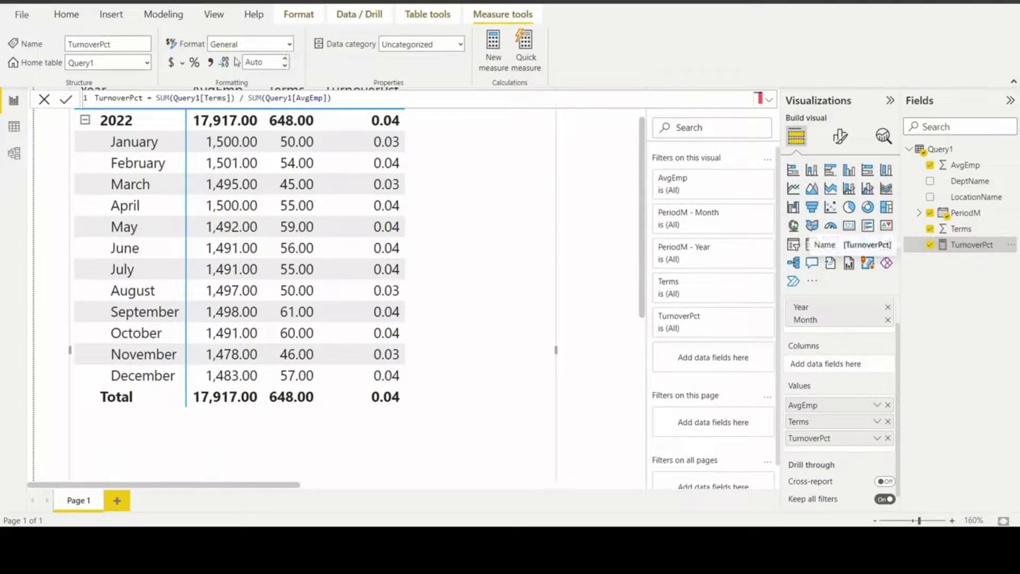
# Format TurnoverPct as Percentage with 1 decimal place.
pyautogui.click(291, 45)
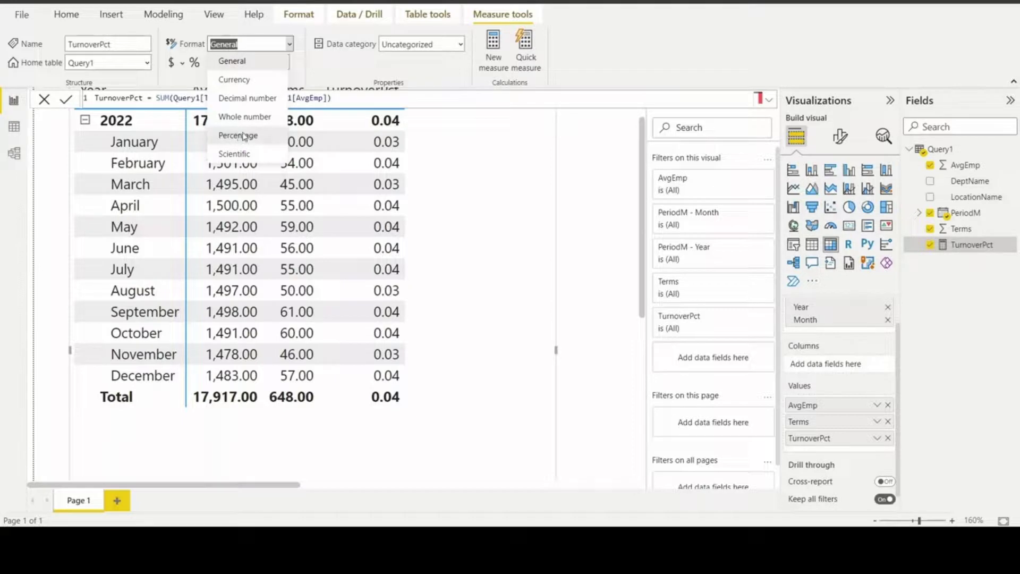
pyautogui.press('Escape')
pyautogui.press('p')
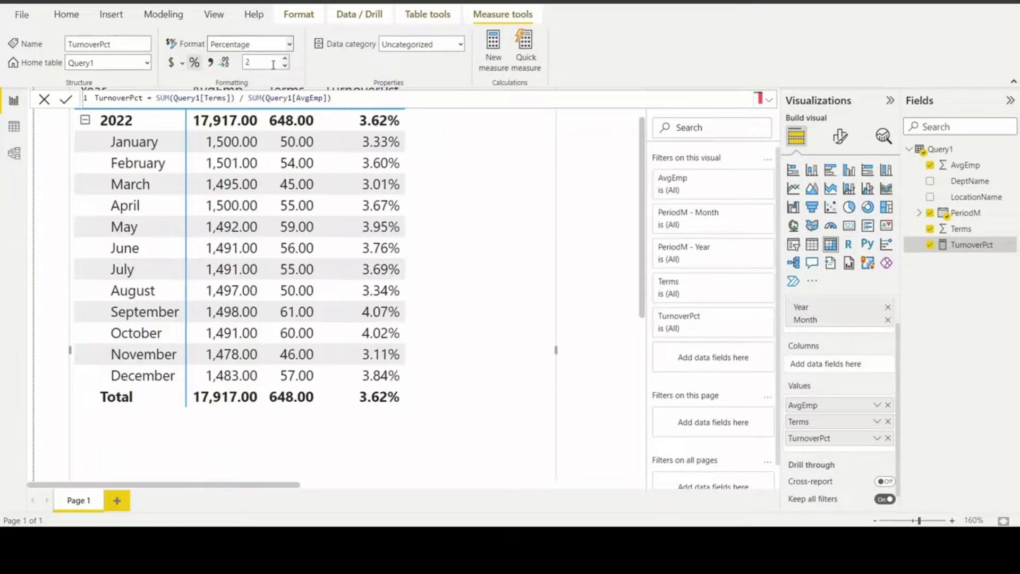
pyautogui.click(285, 67)
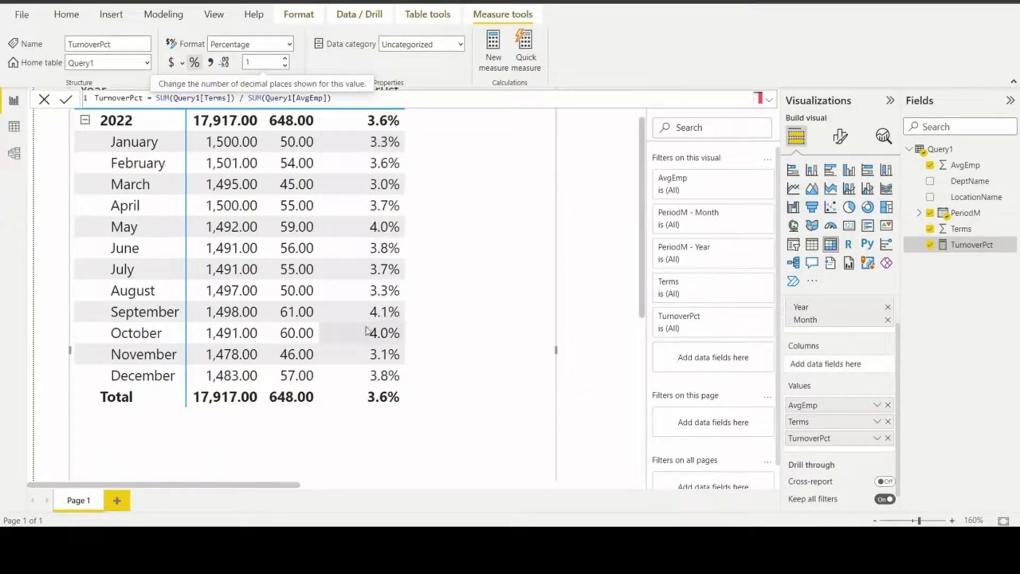
# Narrow the matrix visual so it fits its columns.
pyautogui.moveTo(558, 353); pyautogui.dragTo(446, 348)
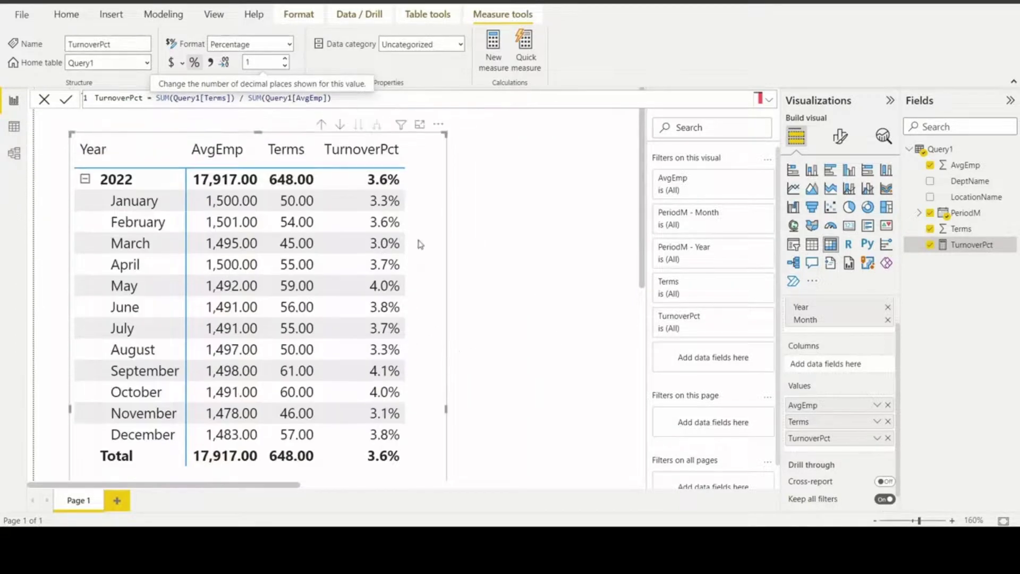
pyautogui.click(473, 223)
pyautogui.click(433, 327)
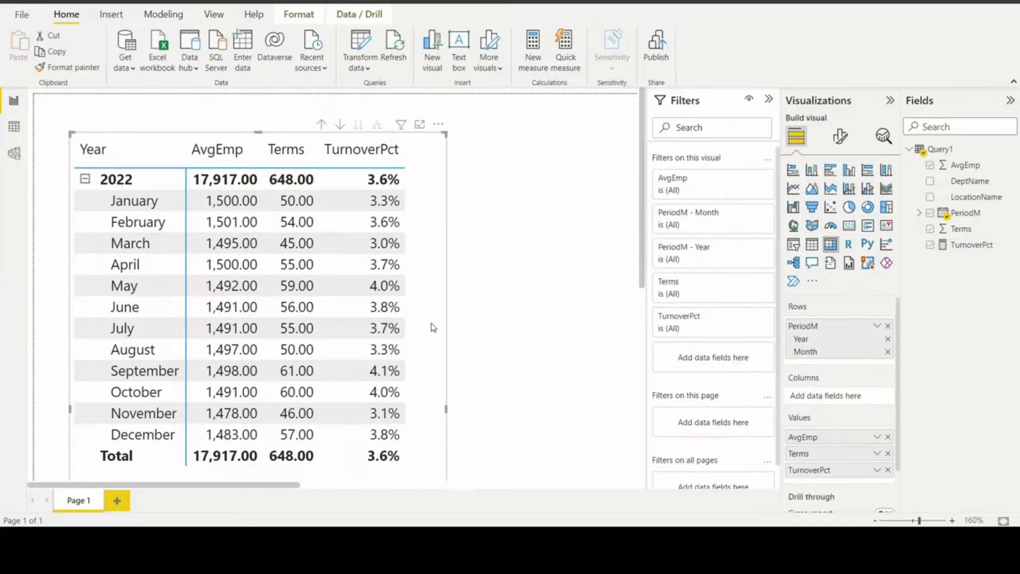
pyautogui.moveTo(445, 407); pyautogui.dragTo(429, 409)
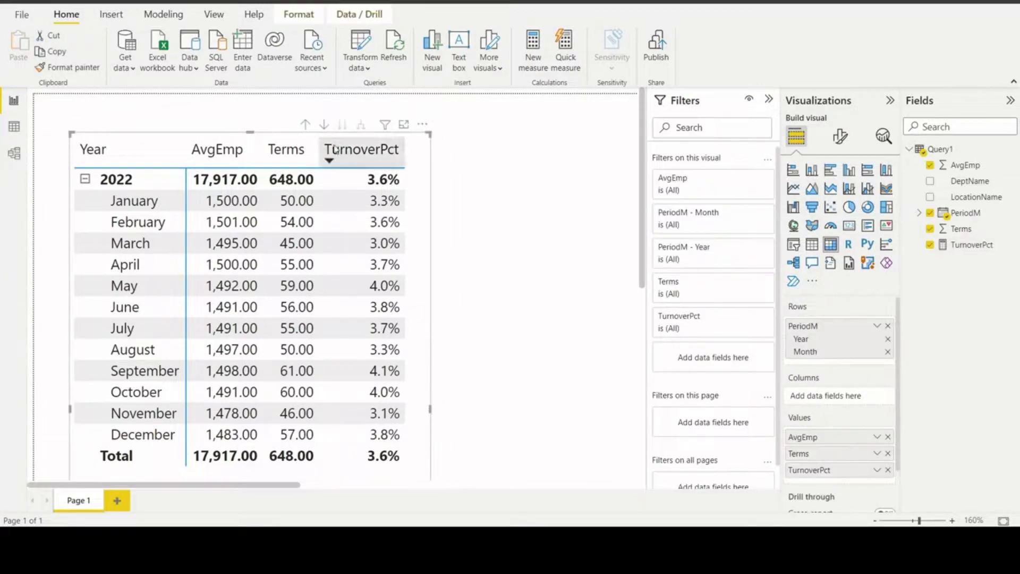
# Add a new empty slicer visual, deleting a misplaced first attempt.
pyautogui.click(531, 191)
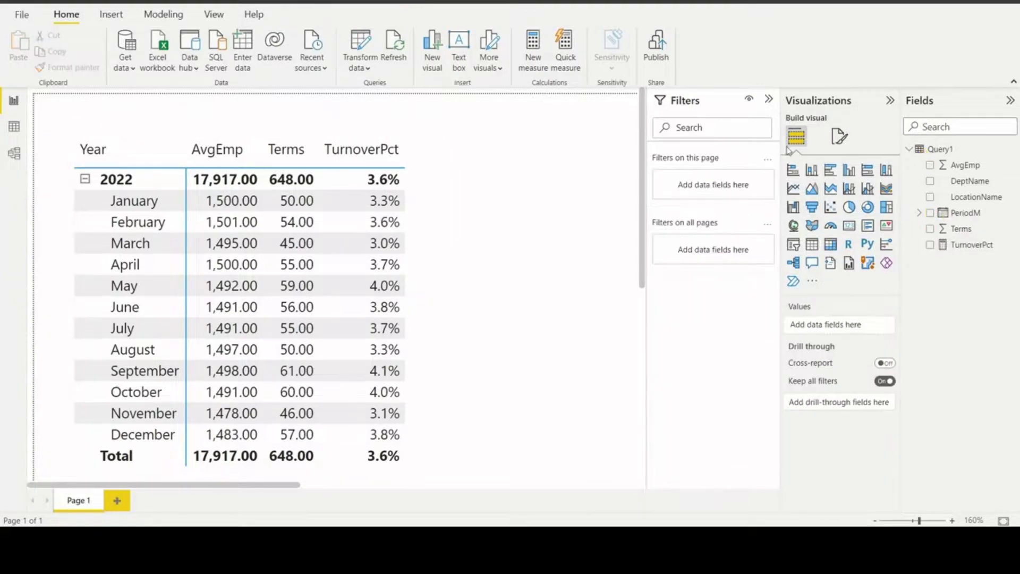
pyautogui.click(794, 245)
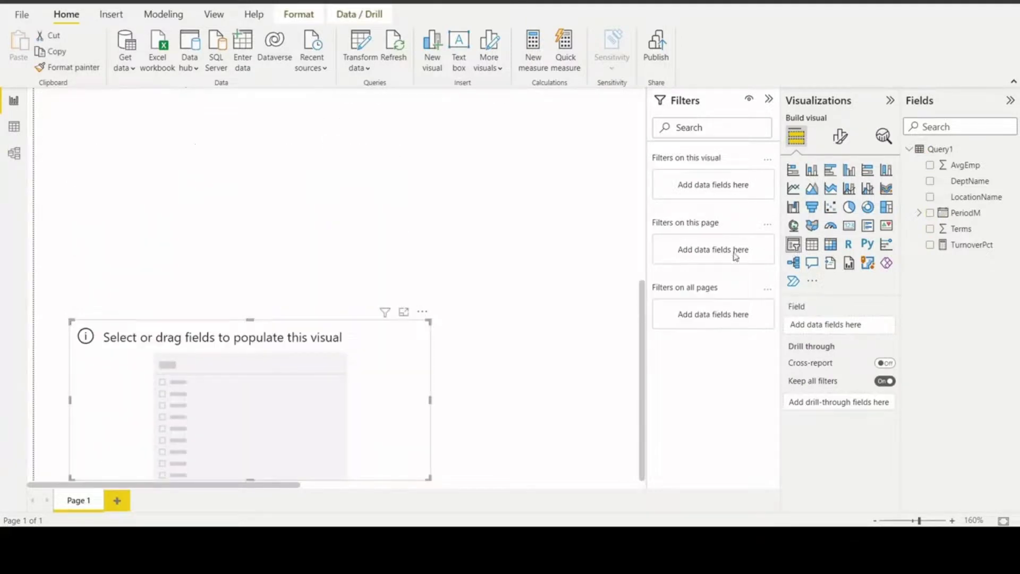
pyautogui.click(319, 168)
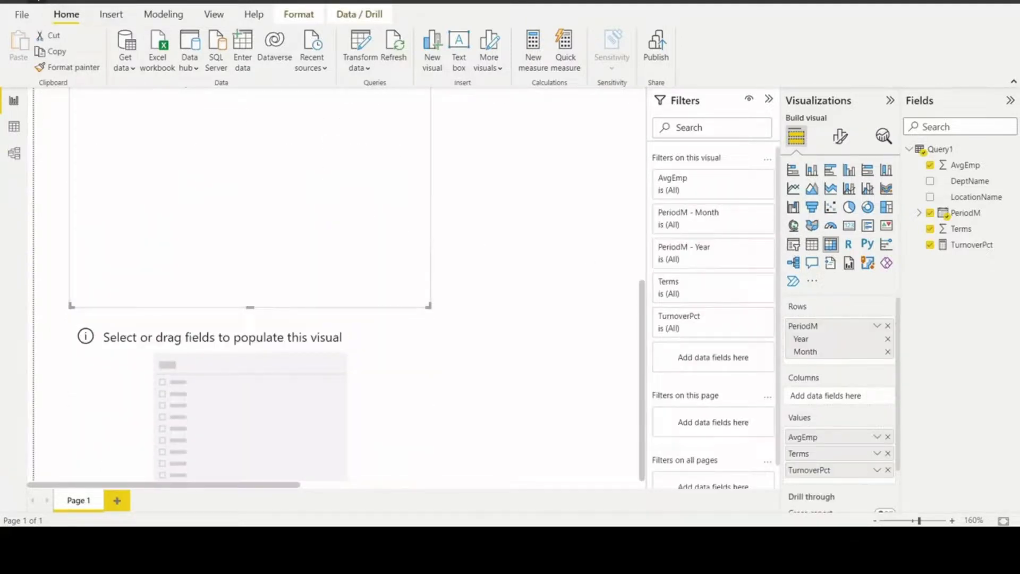
pyautogui.press('Delete')
pyautogui.scroll(5, 505, 297)
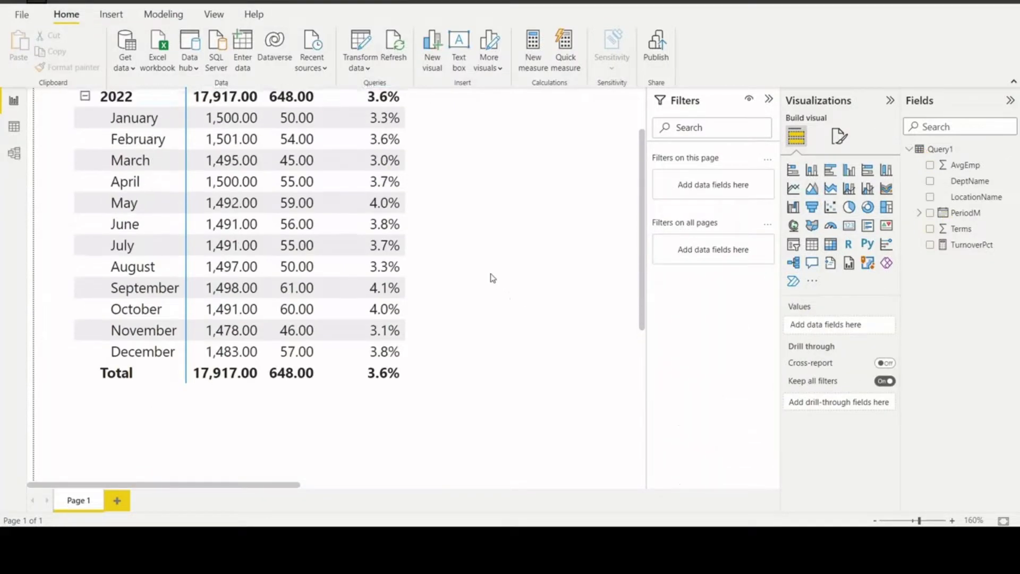
pyautogui.click(794, 246)
pyautogui.scroll(-5, 435, 335)
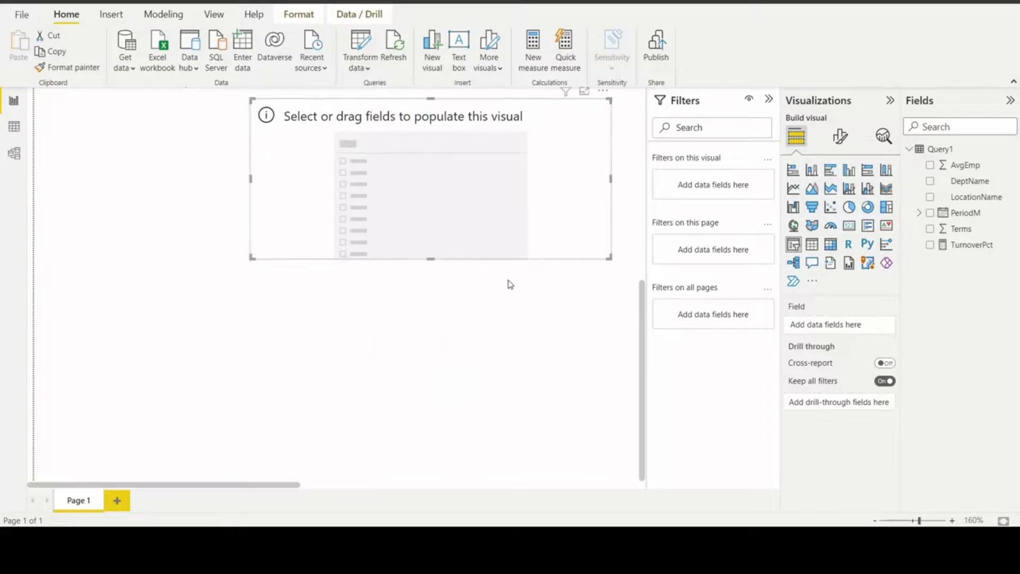
pyautogui.scroll(5, 510, 284)
# Fill the slicer with LocationName (Breezy, Gusty, Windy) and place it beside the matrix.
pyautogui.click(488, 485)
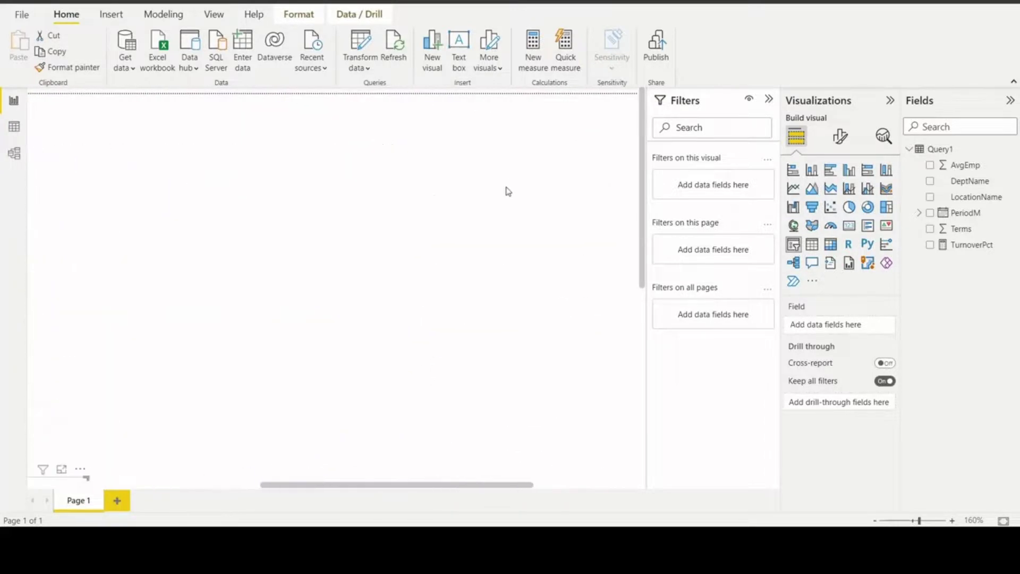
pyautogui.scroll(-5, 437, 439)
pyautogui.scroll(5, 284, 354)
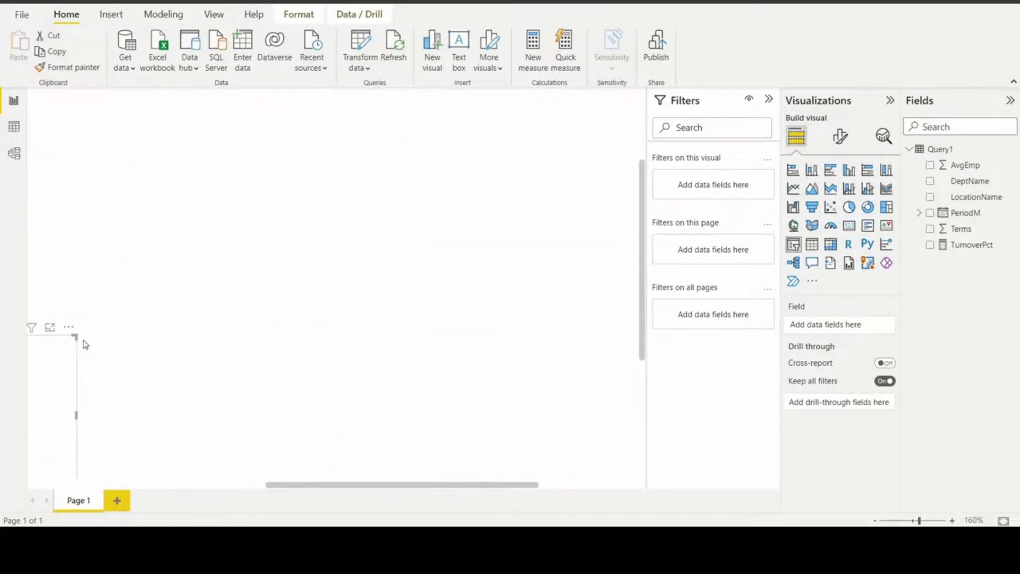
pyautogui.moveTo(79, 341); pyautogui.dragTo(316, 150)
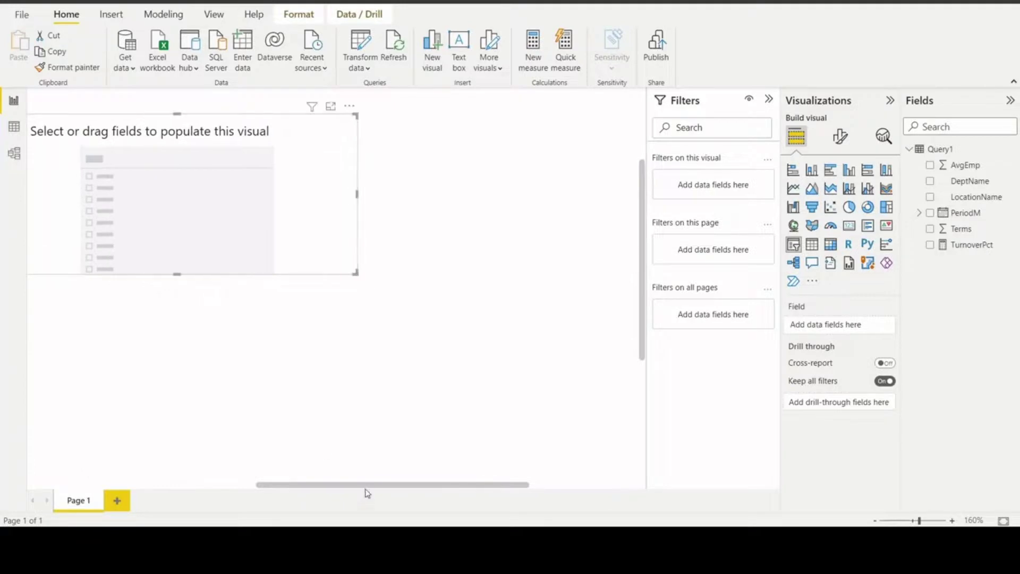
pyautogui.moveTo(365, 489); pyautogui.dragTo(193, 515)
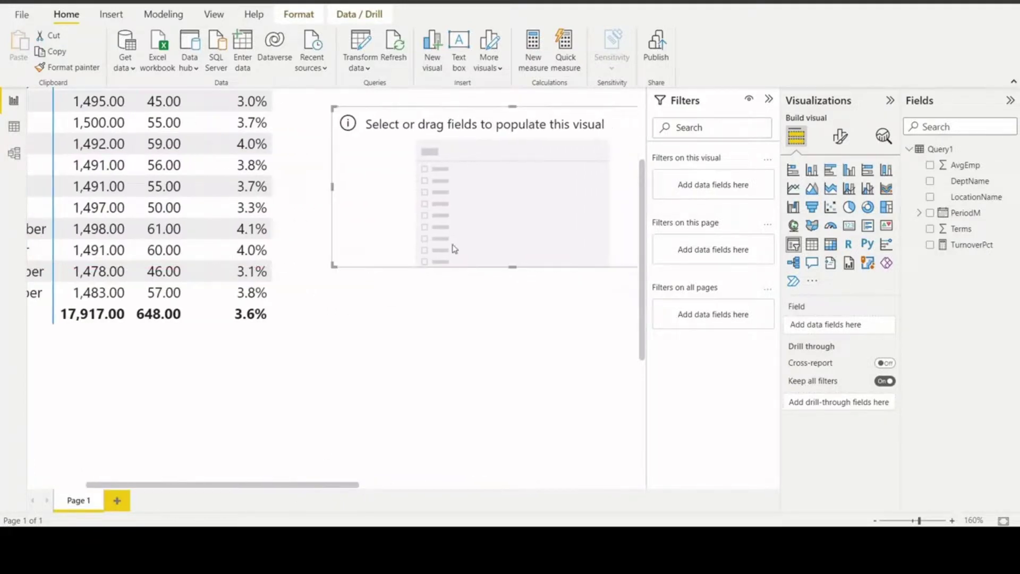
pyautogui.scroll(4, 454, 248)
pyautogui.moveTo(417, 326); pyautogui.dragTo(392, 210)
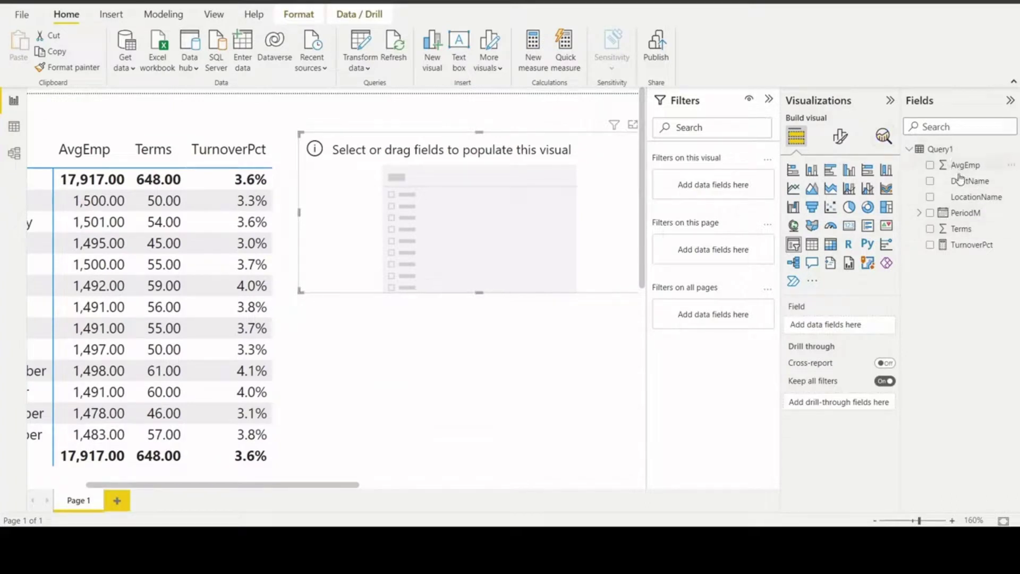
pyautogui.moveTo(977, 199); pyautogui.dragTo(481, 231)
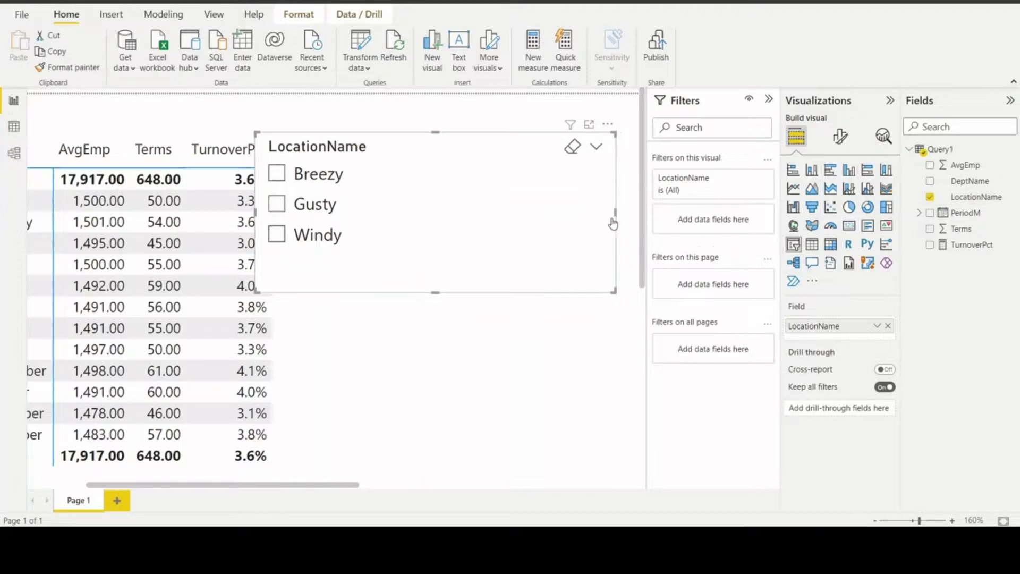
pyautogui.moveTo(615, 209); pyautogui.dragTo(455, 220)
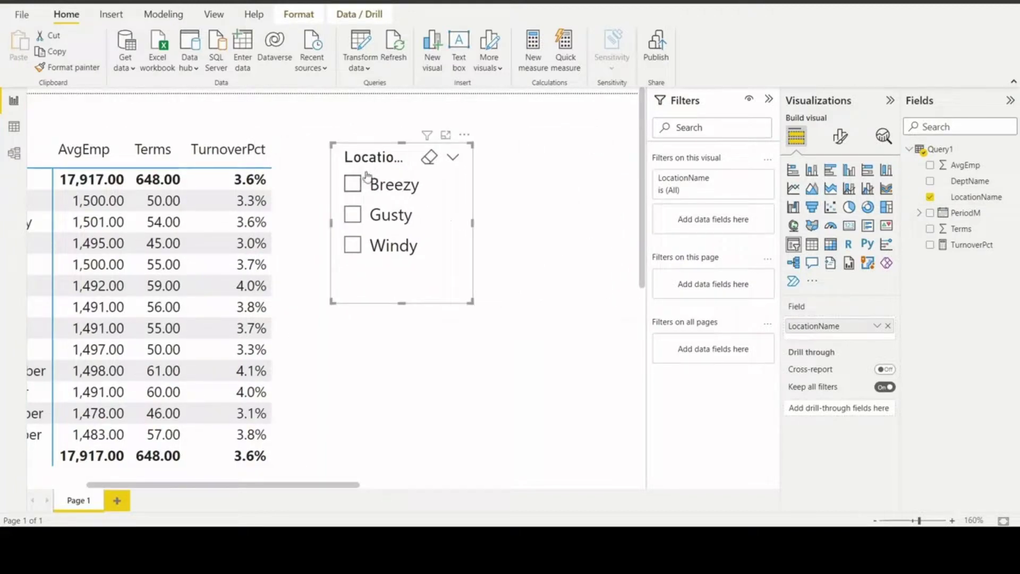
# Turn on Show "Select all" in the LocationName slicer's selection settings.
pyautogui.click(840, 139)
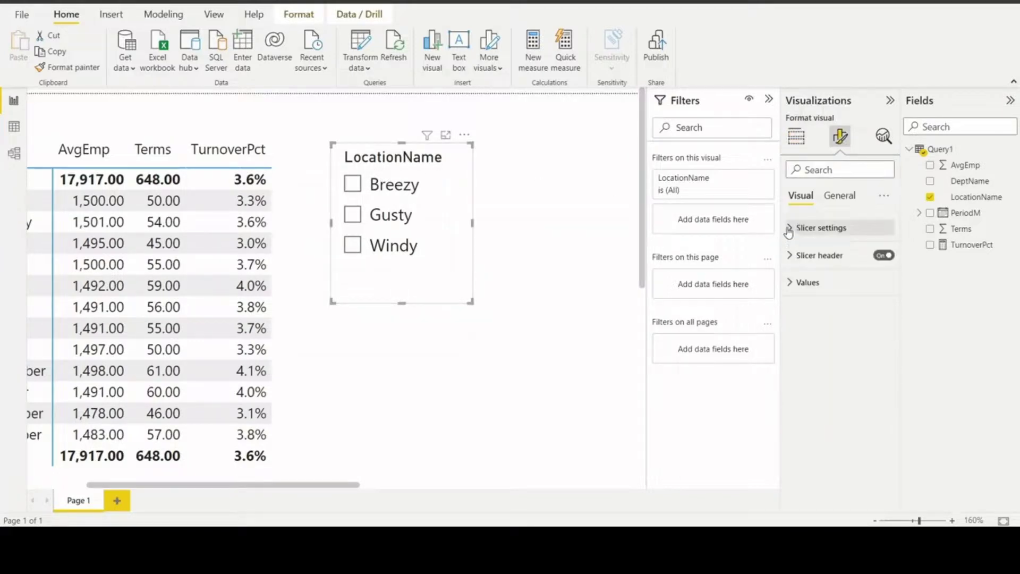
pyautogui.click(794, 227)
pyautogui.click(800, 322)
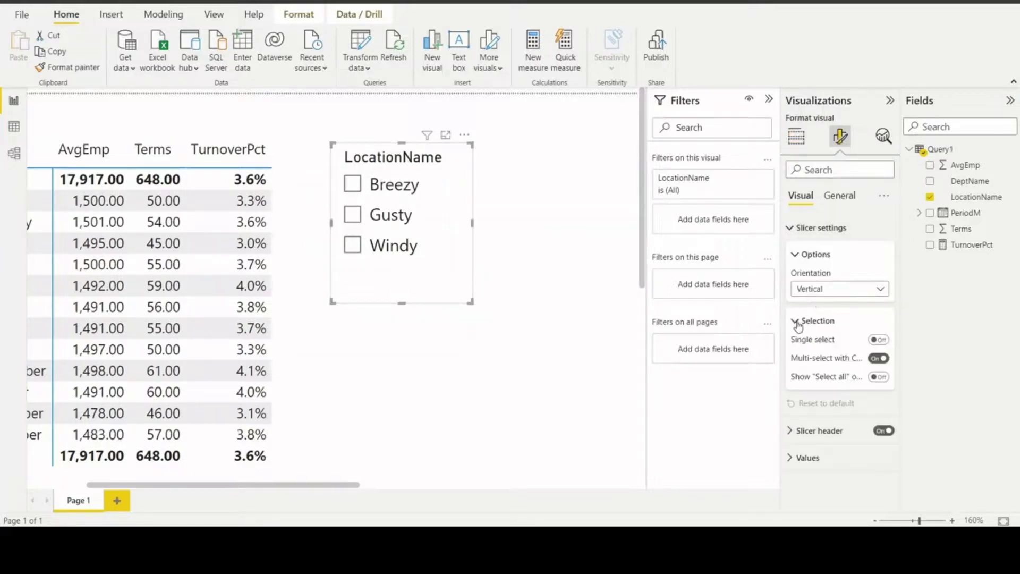
pyautogui.click(878, 376)
pyautogui.click(354, 193)
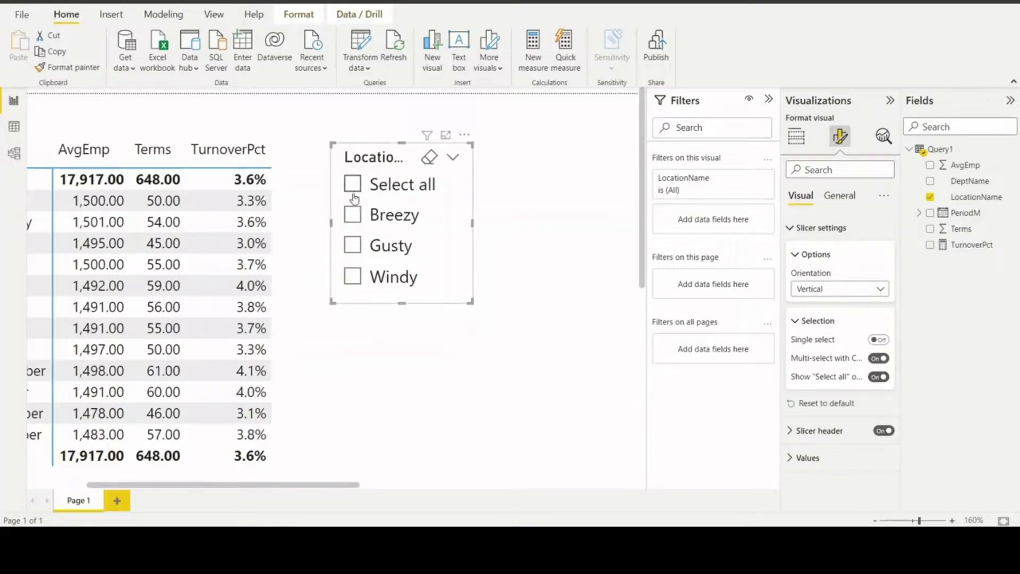
# Test Breezy, Gusty and Windy filters, ending on Breezy (totals 3,548.00, 222.00, 6.3%).
pyautogui.click(359, 192)
pyautogui.click(353, 214)
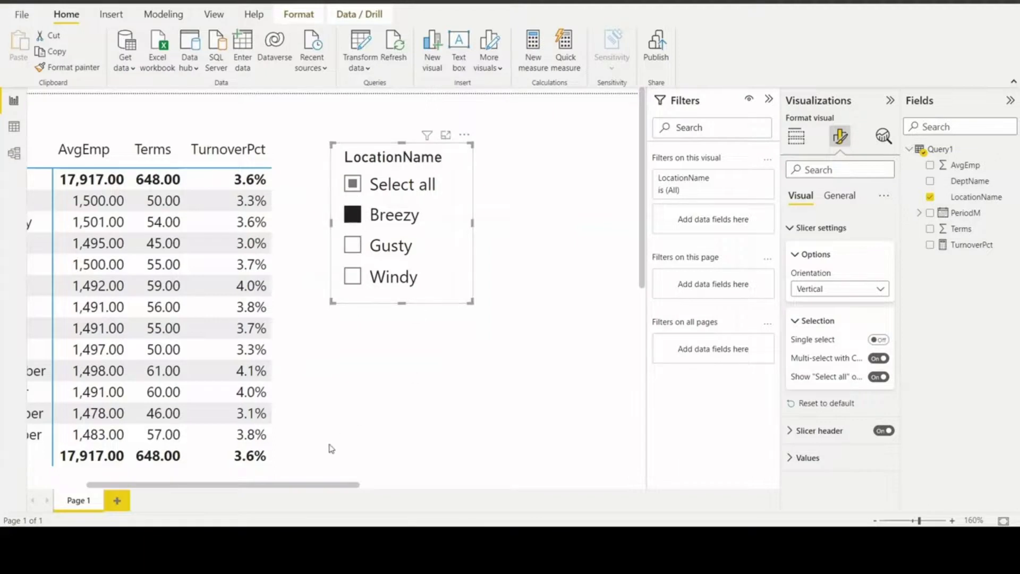
pyautogui.moveTo(321, 485); pyautogui.dragTo(263, 489)
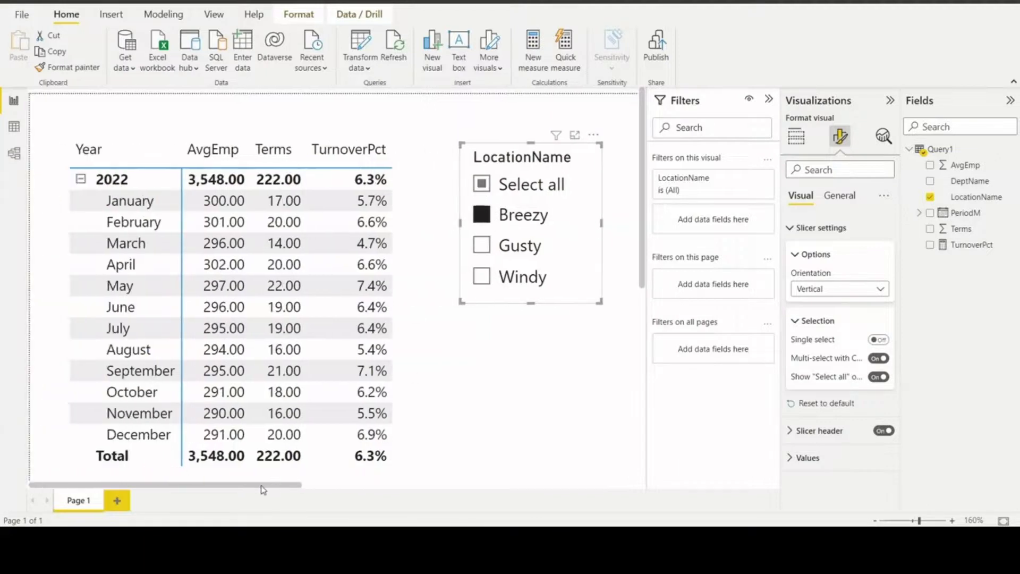
pyautogui.click(485, 245)
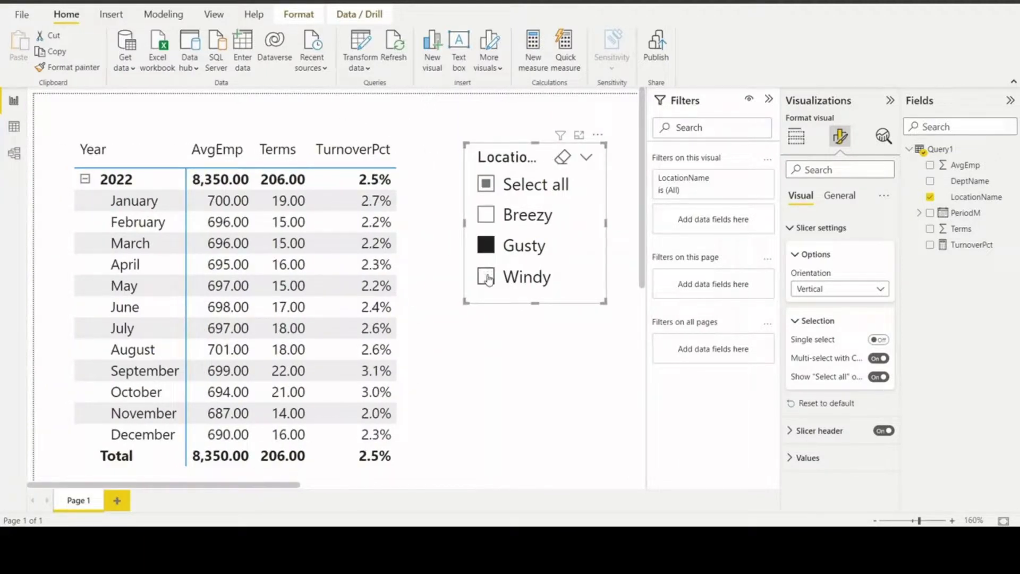
pyautogui.click(487, 277)
pyautogui.click(485, 245)
pyautogui.click(486, 215)
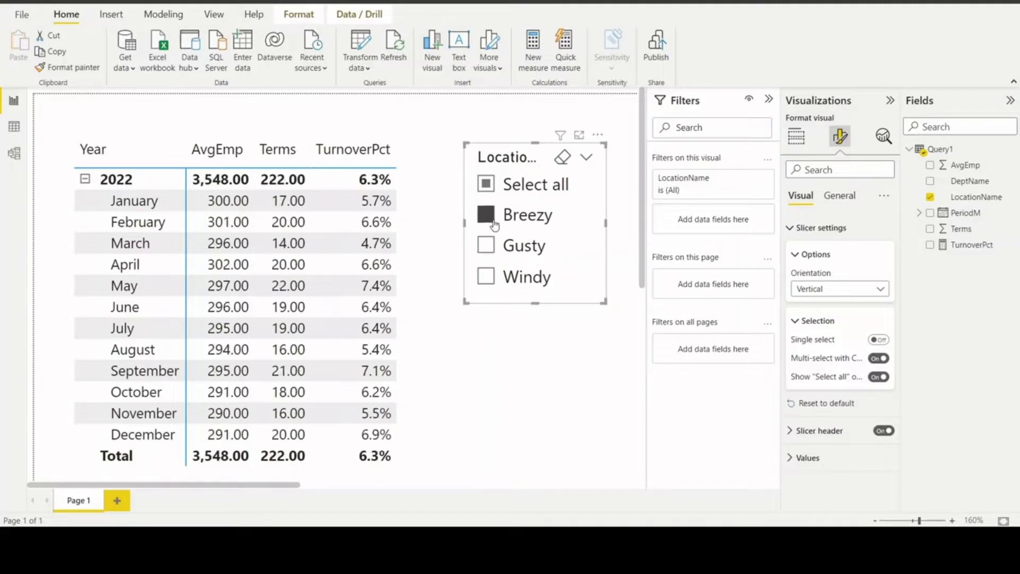
pyautogui.moveTo(509, 159); pyautogui.dragTo(486, 144)
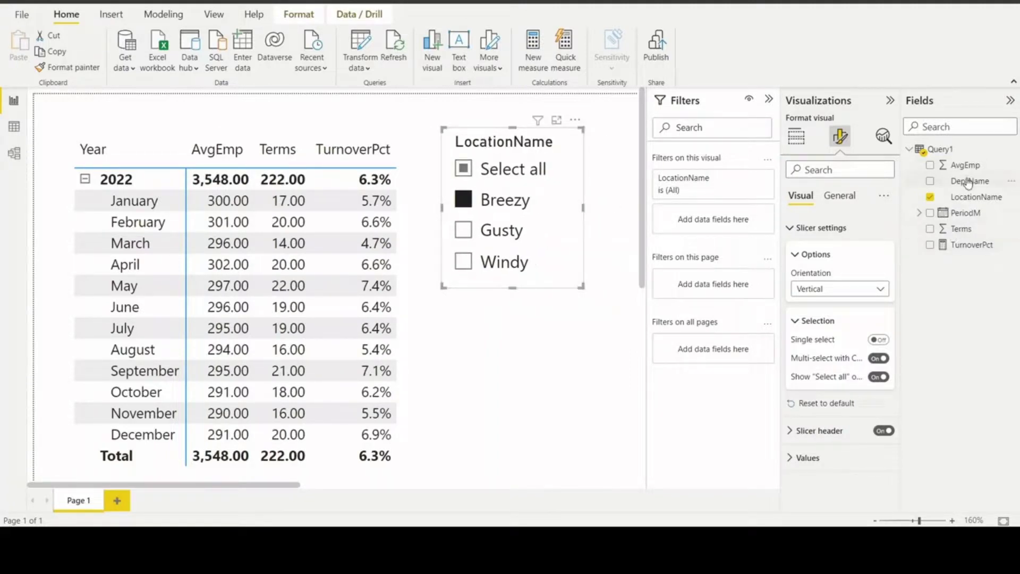
# Add a DeptName slicer with the Show "Select all" option turned on.
pyautogui.click(532, 455)
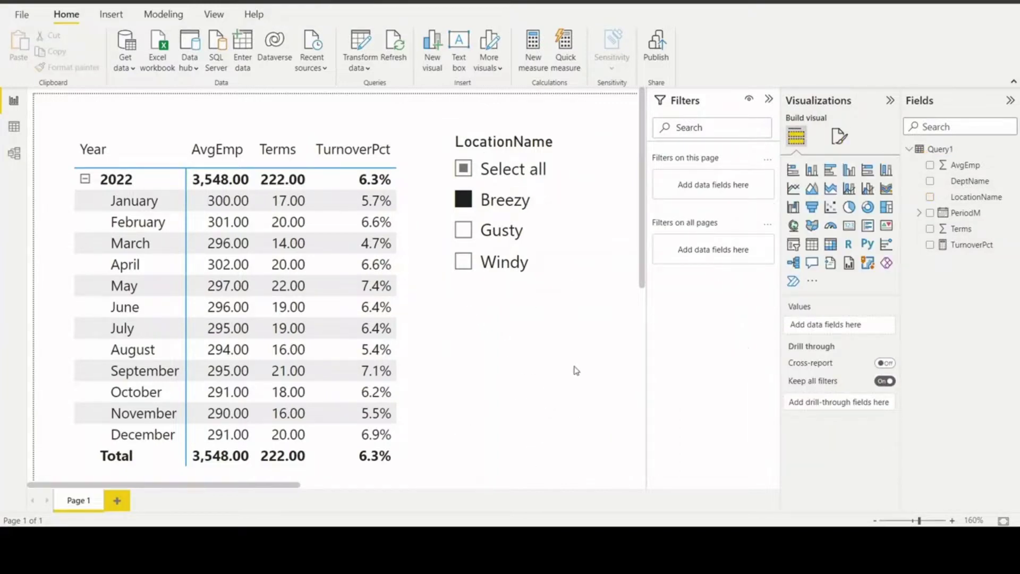
pyautogui.click(794, 244)
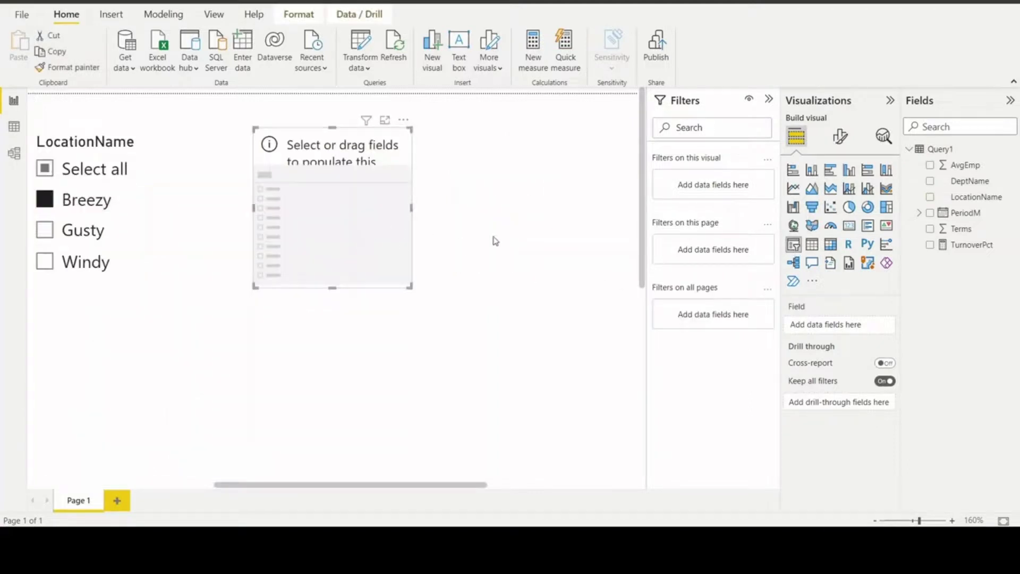
pyautogui.moveTo(970, 181); pyautogui.dragTo(371, 207)
pyautogui.click(833, 142)
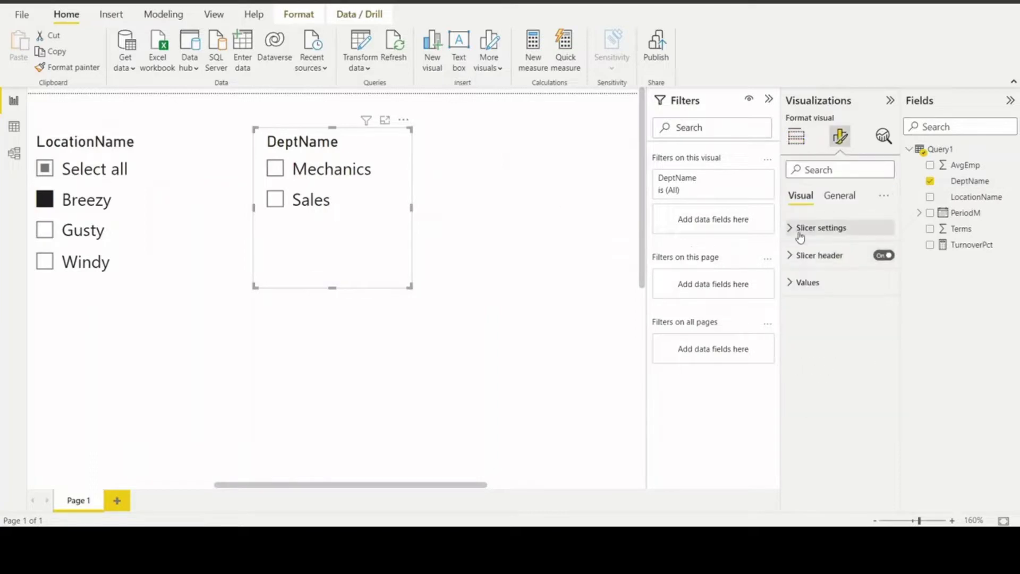
pyautogui.click(790, 232)
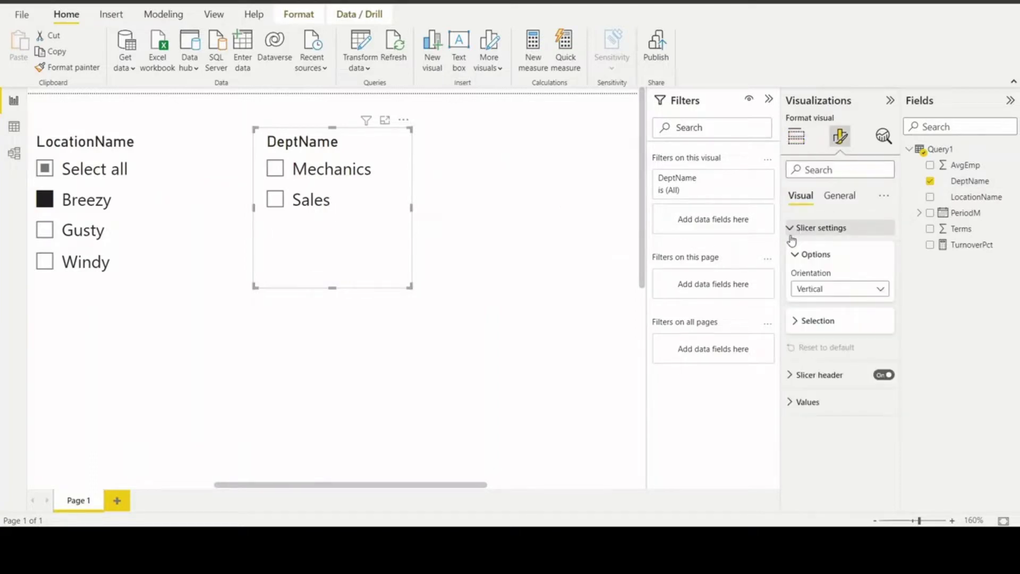
pyautogui.click(813, 324)
pyautogui.click(879, 376)
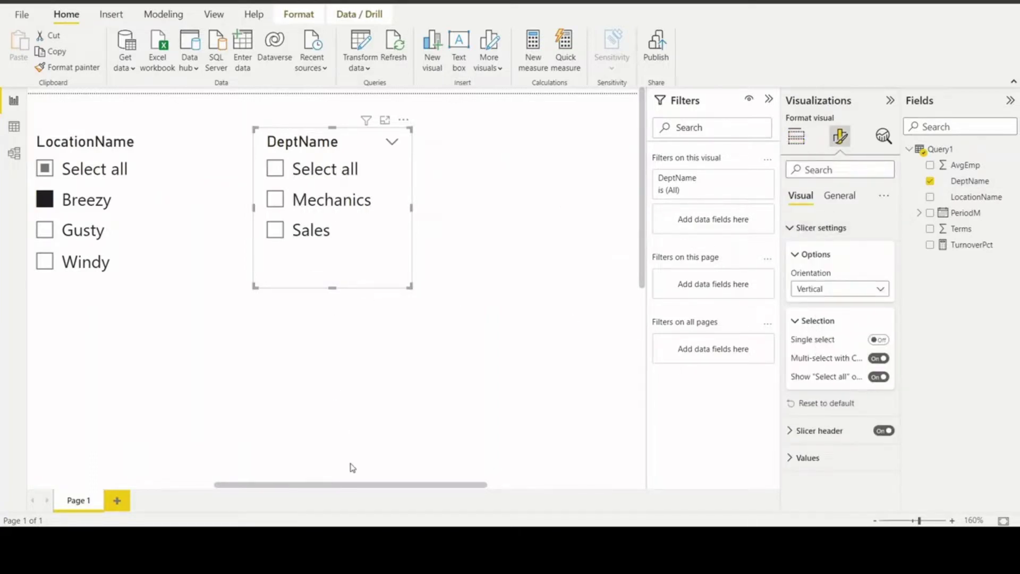
# Place the DeptName slicer under LocationName, check Mechanics, then try Gusty and Windy locations.
pyautogui.moveTo(360, 489); pyautogui.dragTo(241, 501)
pyautogui.moveTo(553, 268); pyautogui.dragTo(318, 415)
pyautogui.click(309, 345)
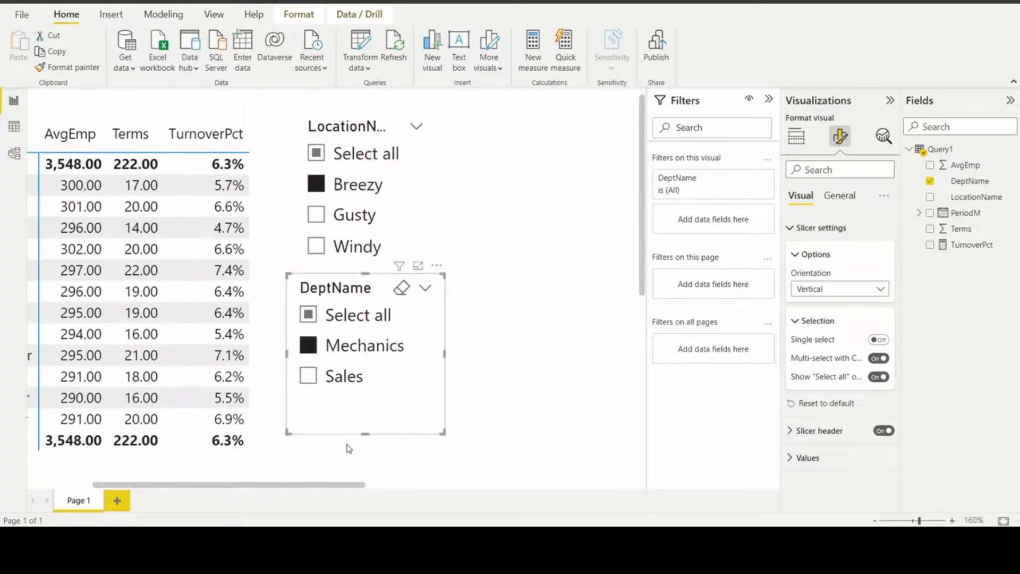
pyautogui.moveTo(326, 486); pyautogui.dragTo(234, 502)
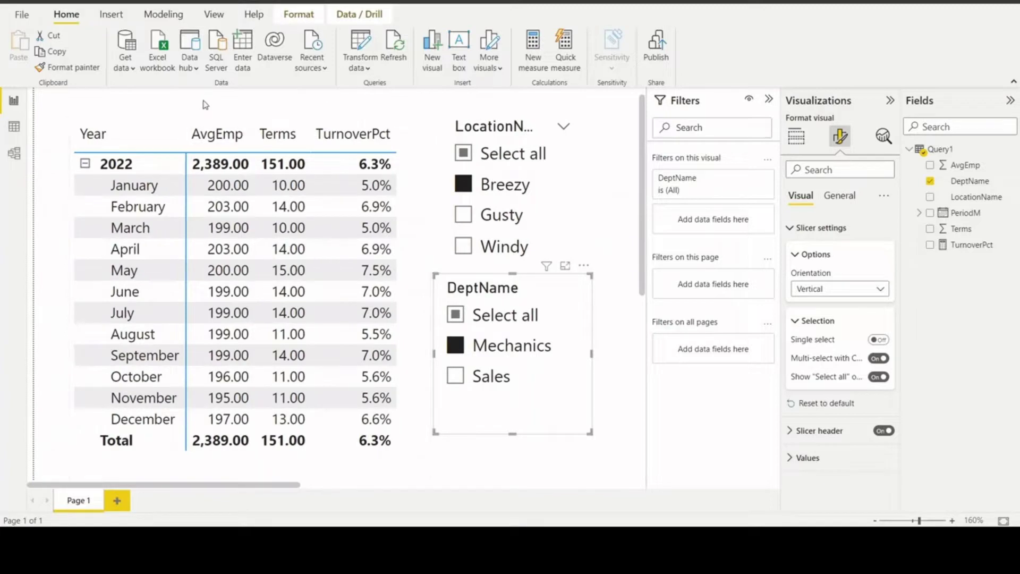
pyautogui.click(214, 102)
pyautogui.click(463, 214)
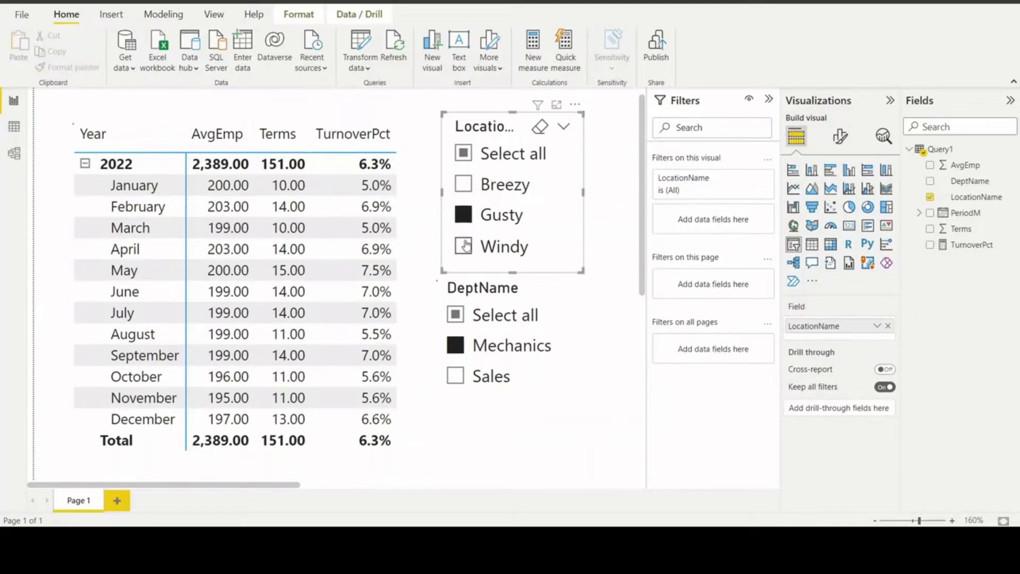
pyautogui.click(464, 246)
# Reset the location to Breezy and nest LocationName, then DeptName, above PeriodM in matrix rows.
pyautogui.click(463, 186)
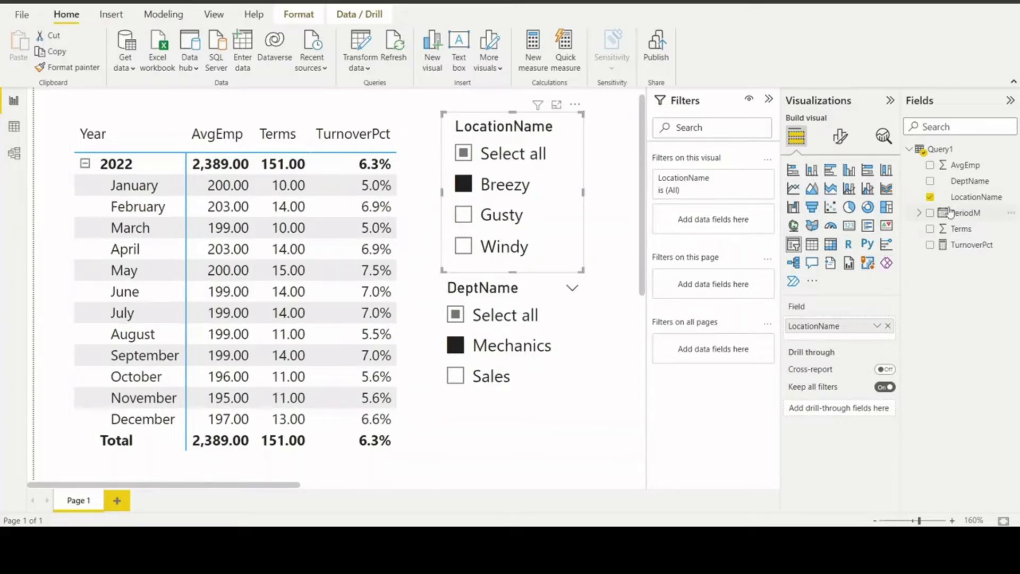
pyautogui.click(197, 124)
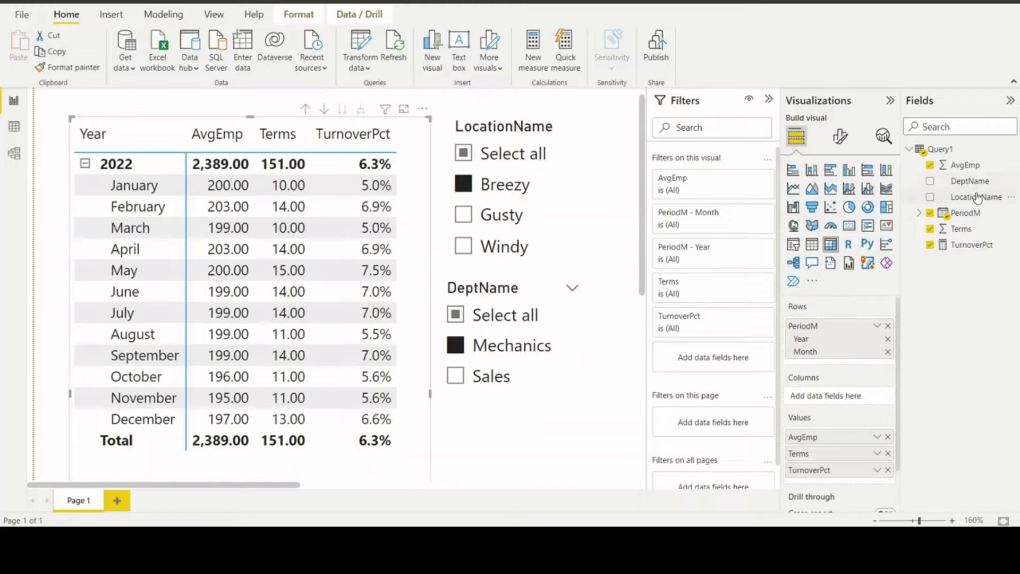
pyautogui.moveTo(977, 198); pyautogui.dragTo(832, 316)
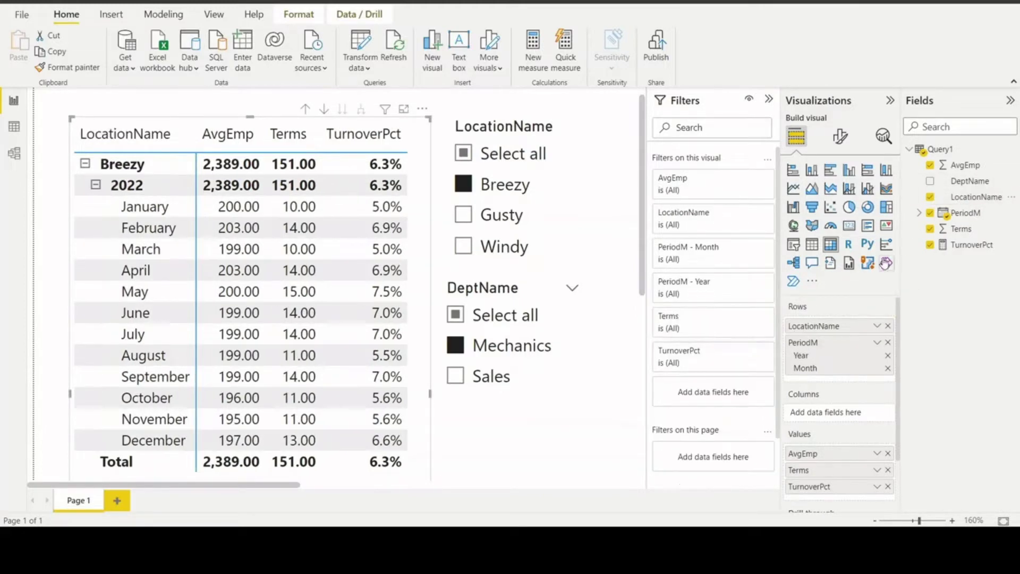
pyautogui.moveTo(977, 184); pyautogui.dragTo(869, 336)
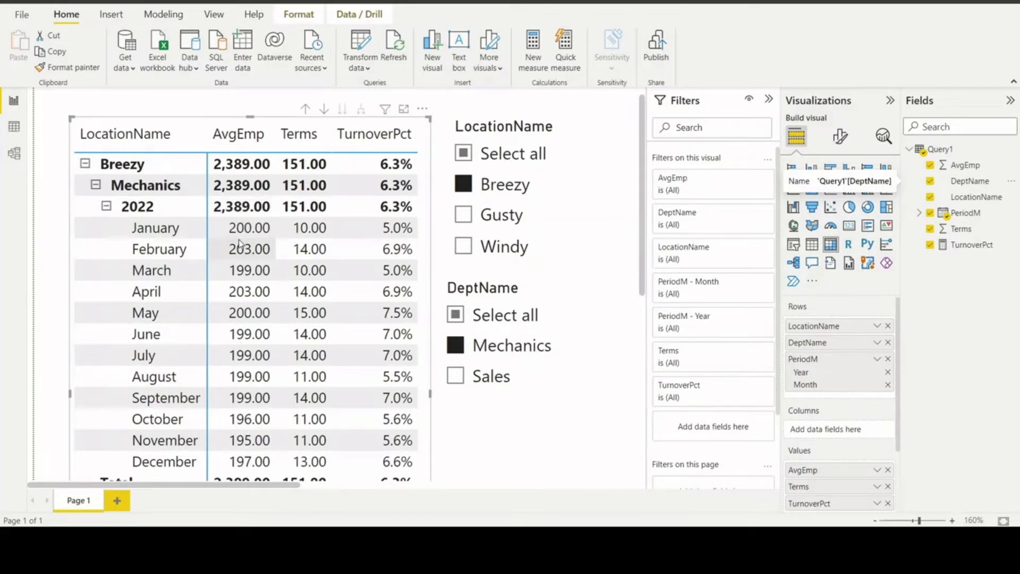
# Select all departments and locations, then review Gusty (8,350.00) and Windy (6,019.00, 220.00, 3.7%) rows.
pyautogui.scroll(-2, 241, 199)
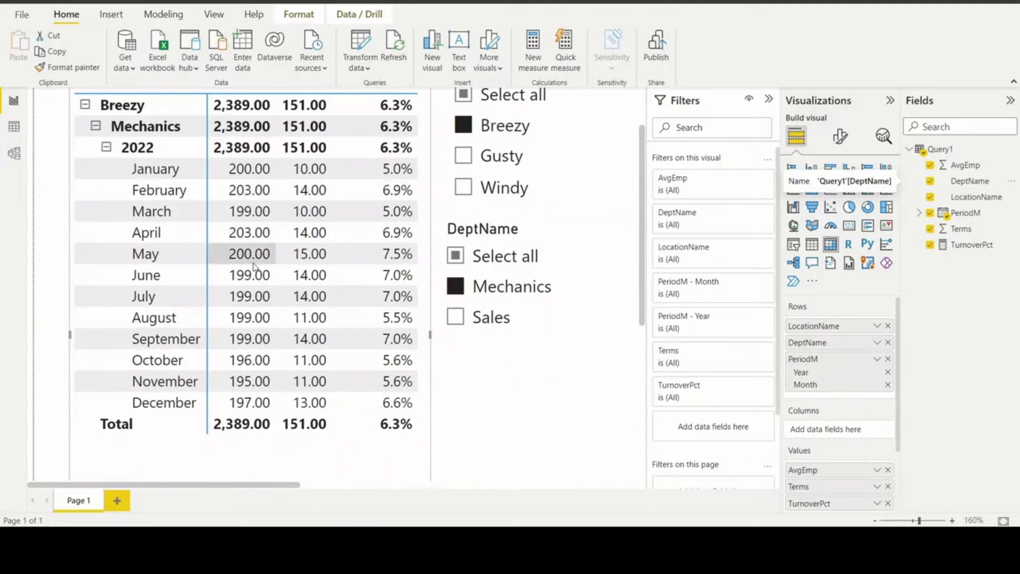
pyautogui.scroll(-4, 240, 287)
pyautogui.scroll(3, 329, 265)
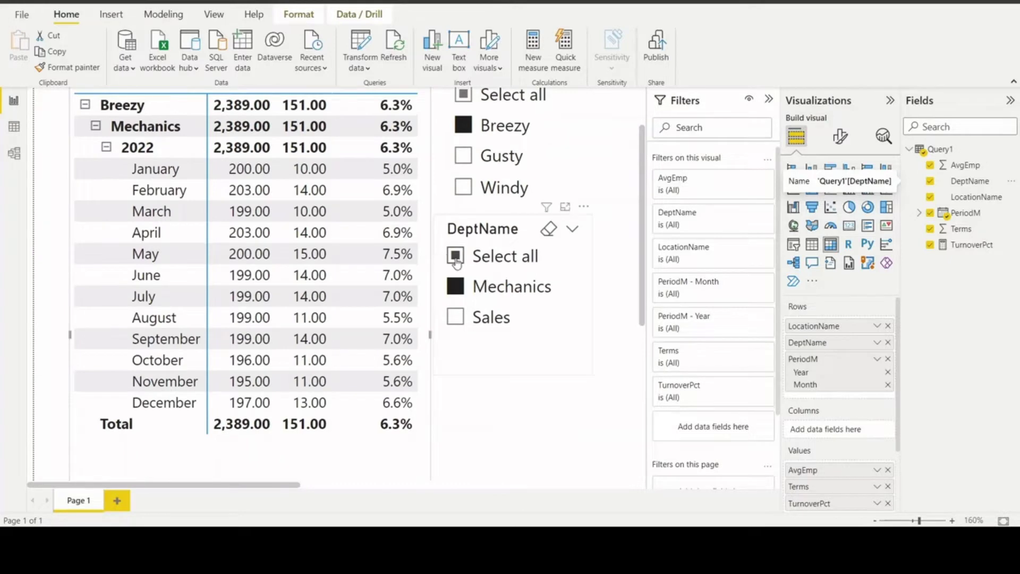
pyautogui.click(460, 257)
pyautogui.scroll(1, 462, 257)
pyautogui.scroll(1, 463, 257)
pyautogui.click(464, 169)
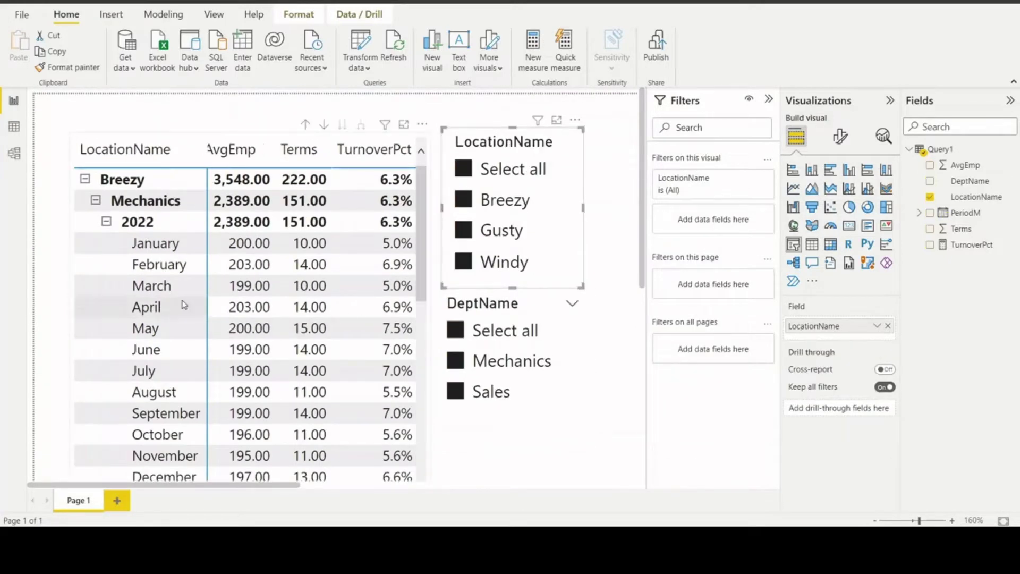
pyautogui.scroll(-3, 199, 243)
pyautogui.scroll(-3, 199, 242)
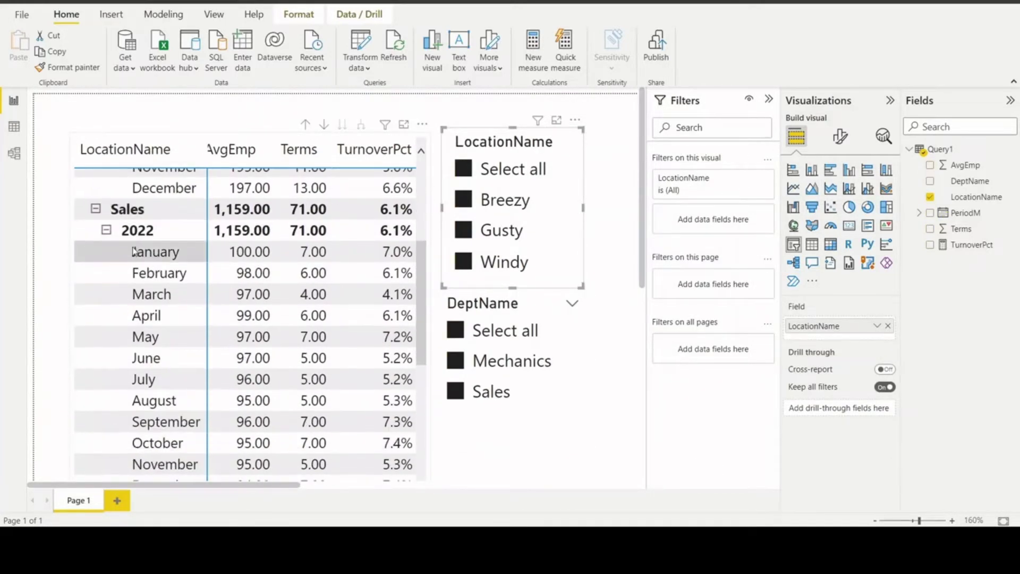
pyautogui.scroll(7, 149, 245)
pyautogui.scroll(-5, 168, 250)
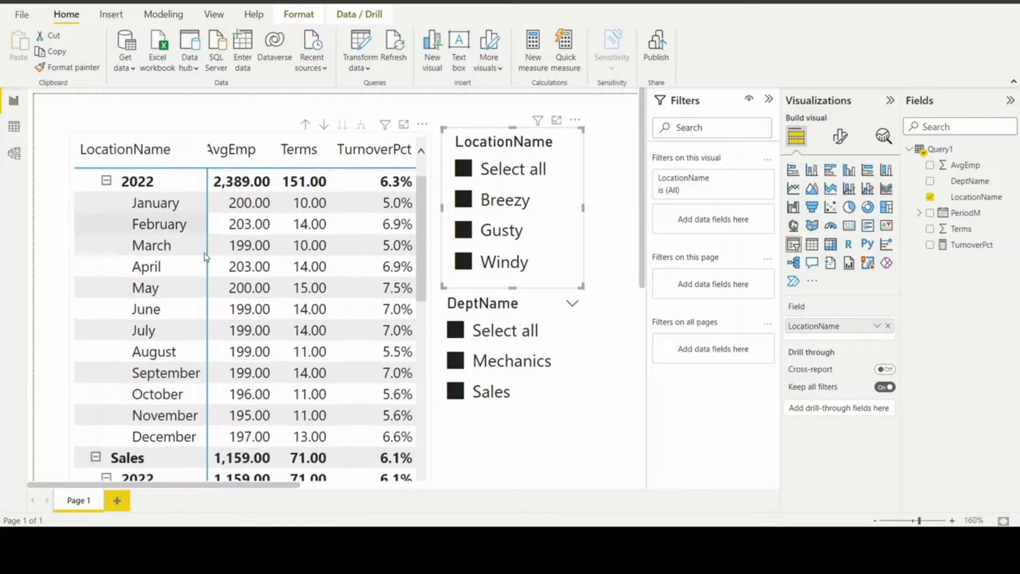
pyautogui.scroll(-4, 160, 247)
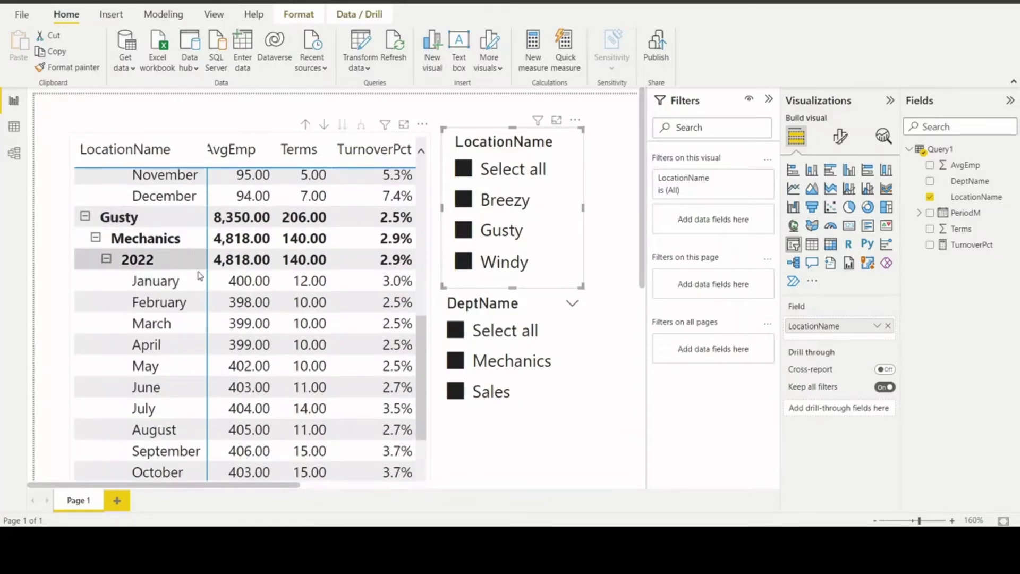
pyautogui.scroll(-3, 198, 284)
pyautogui.scroll(-6, 189, 326)
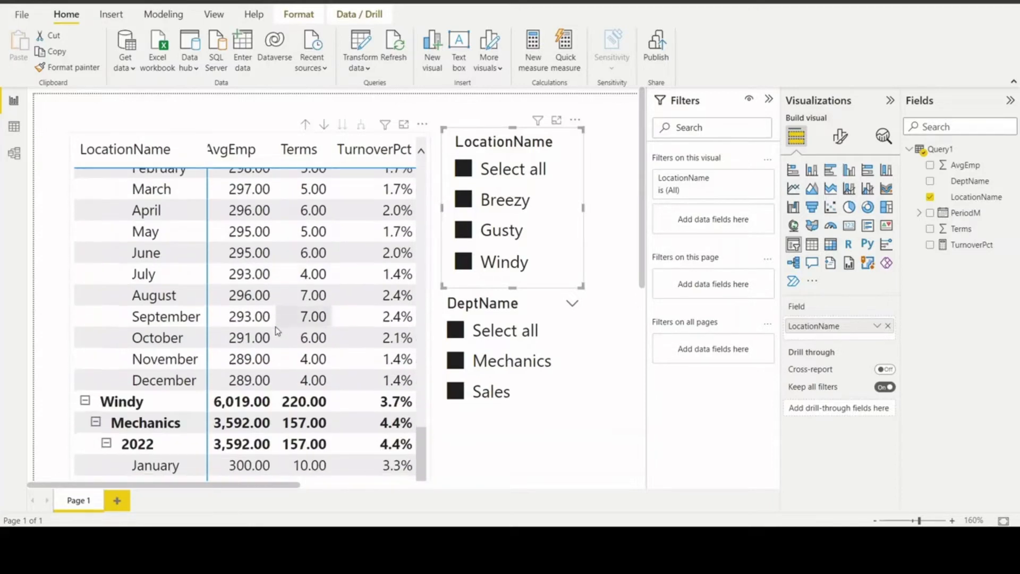
pyautogui.click(620, 457)
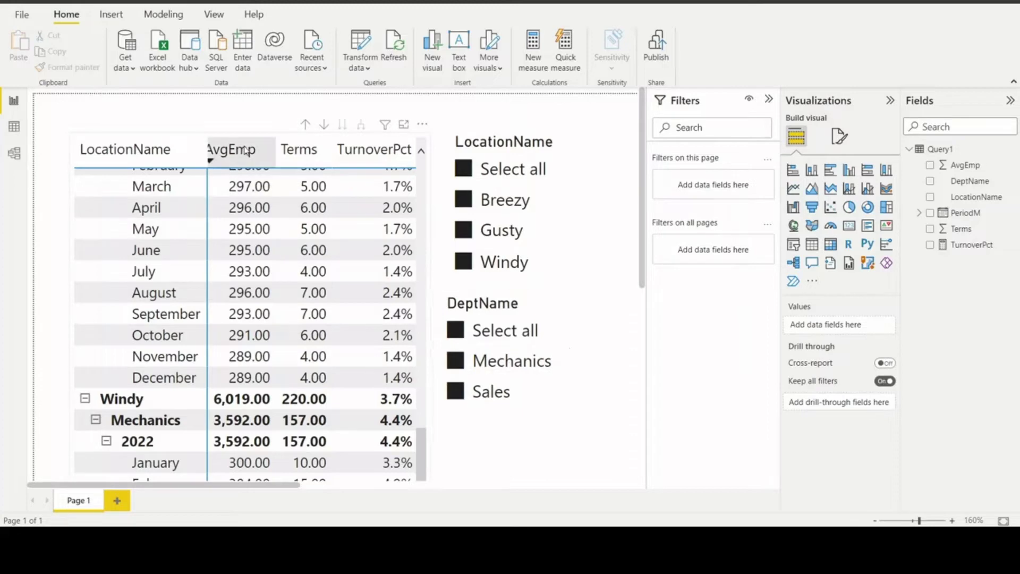
# Nudge the turnover matrix a little up and to the left on the canvas, then deselect it.
pyautogui.click(285, 139)
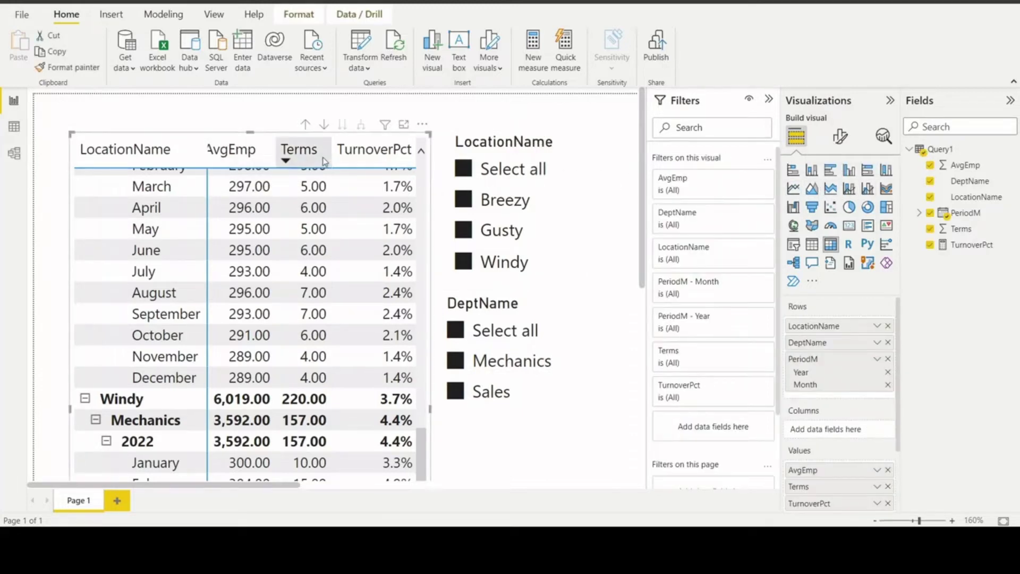
pyautogui.moveTo(275, 137); pyautogui.dragTo(267, 119)
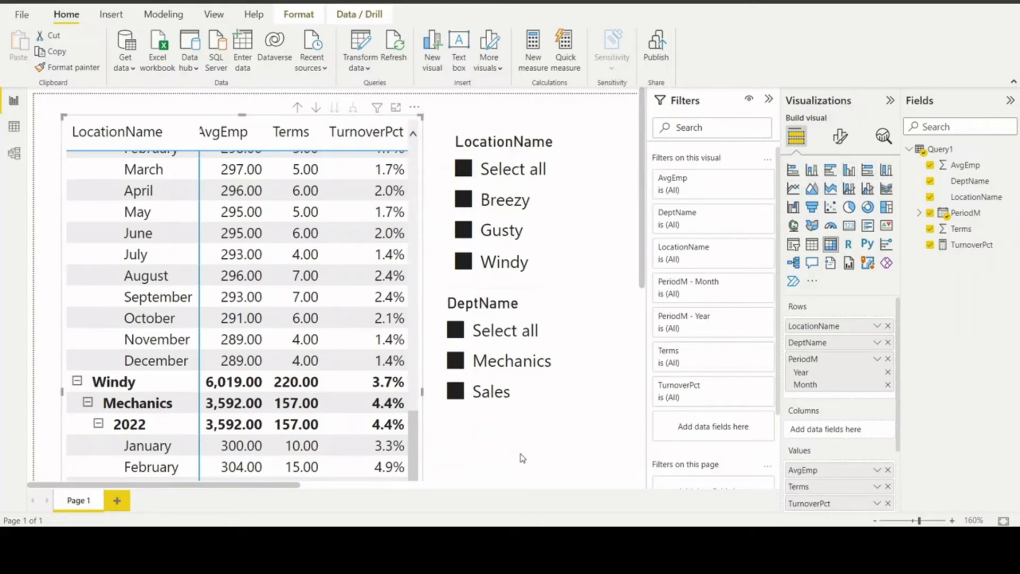
pyautogui.click(533, 476)
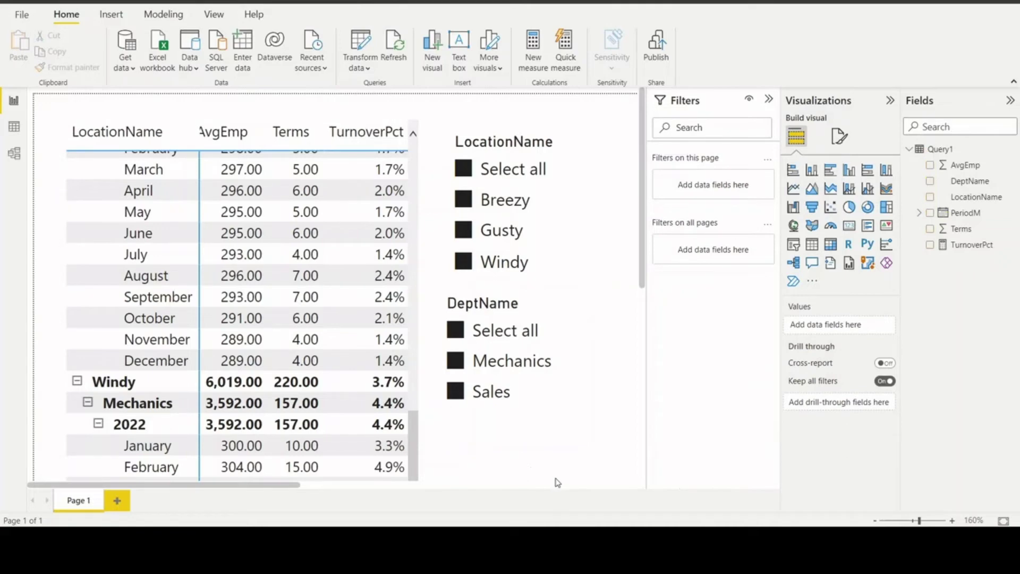